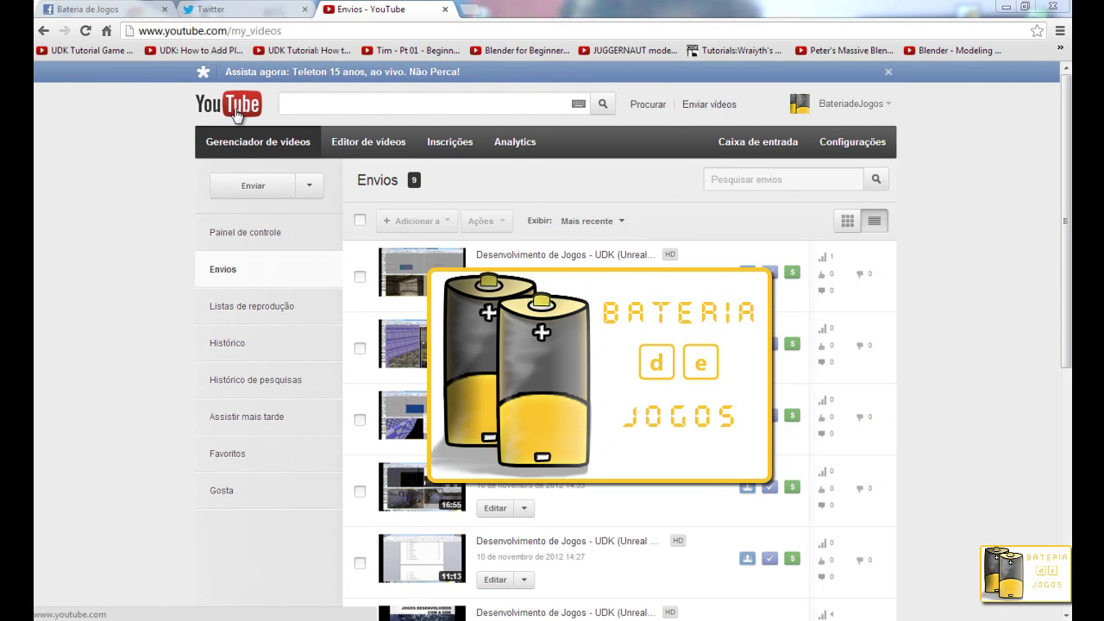
Step: Go to your own 'Meu canal' page from the account menu and scroll through it
{"action": "left_click", "coordinate": [841, 103]}
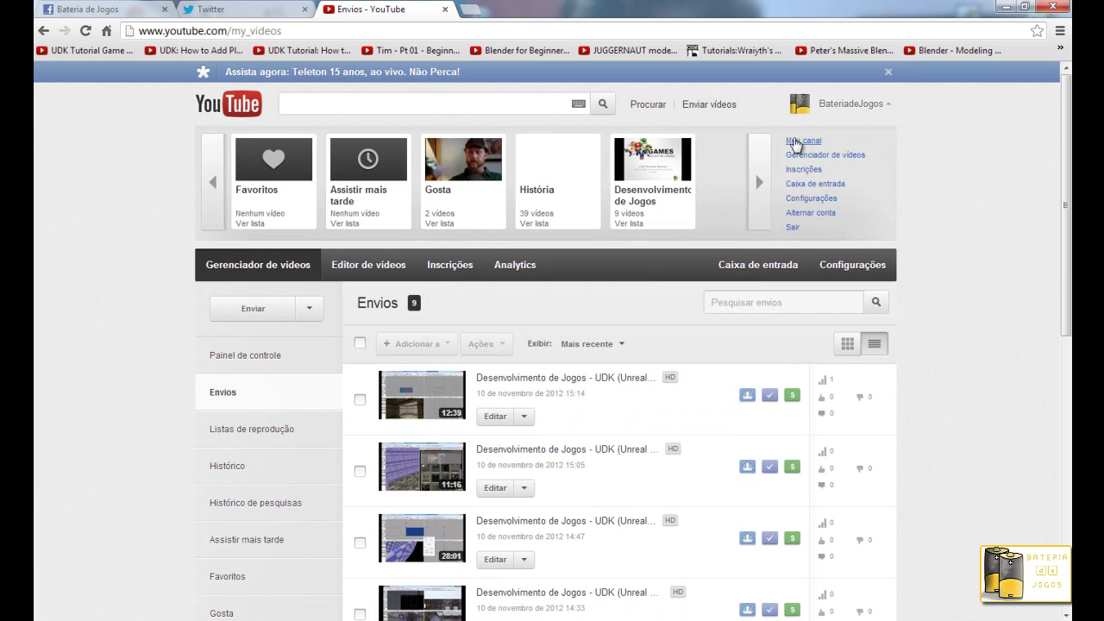
{"action": "left_click", "coordinate": [795, 141]}
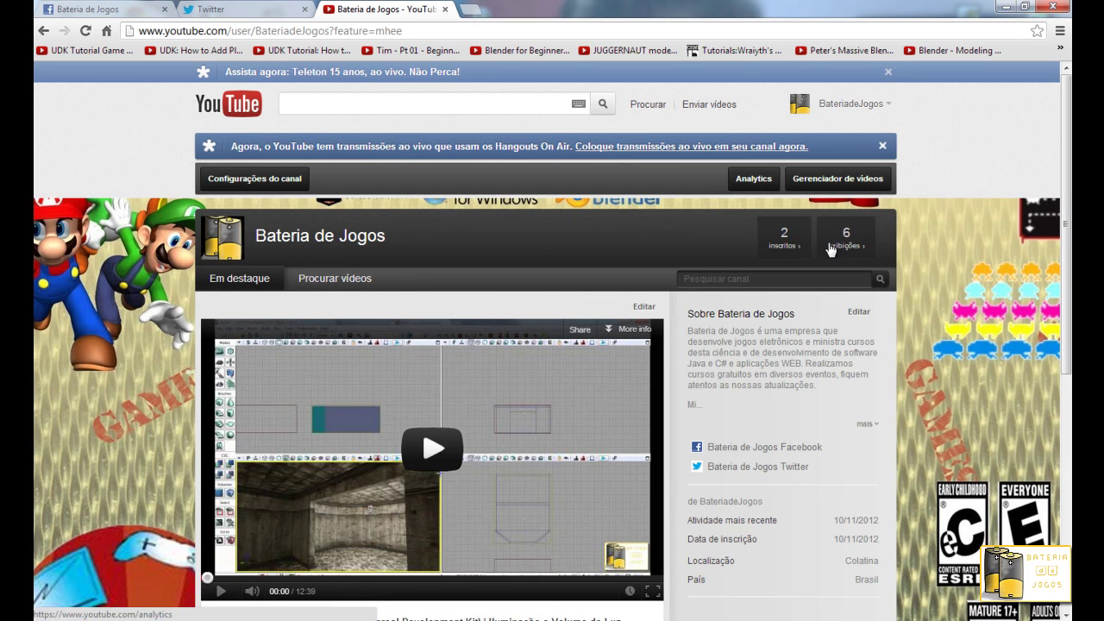
{"action": "scroll", "coordinate": [855, 316], "scroll_direction": "down", "scroll_amount": 3}
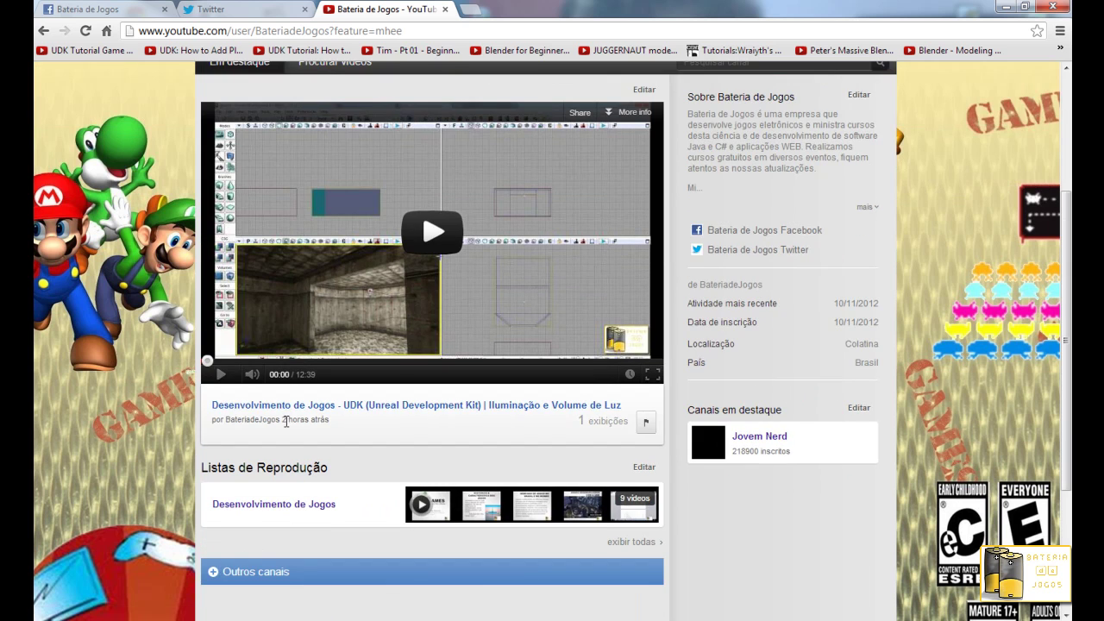
{"action": "scroll", "coordinate": [666, 378], "scroll_direction": "up", "scroll_amount": 2}
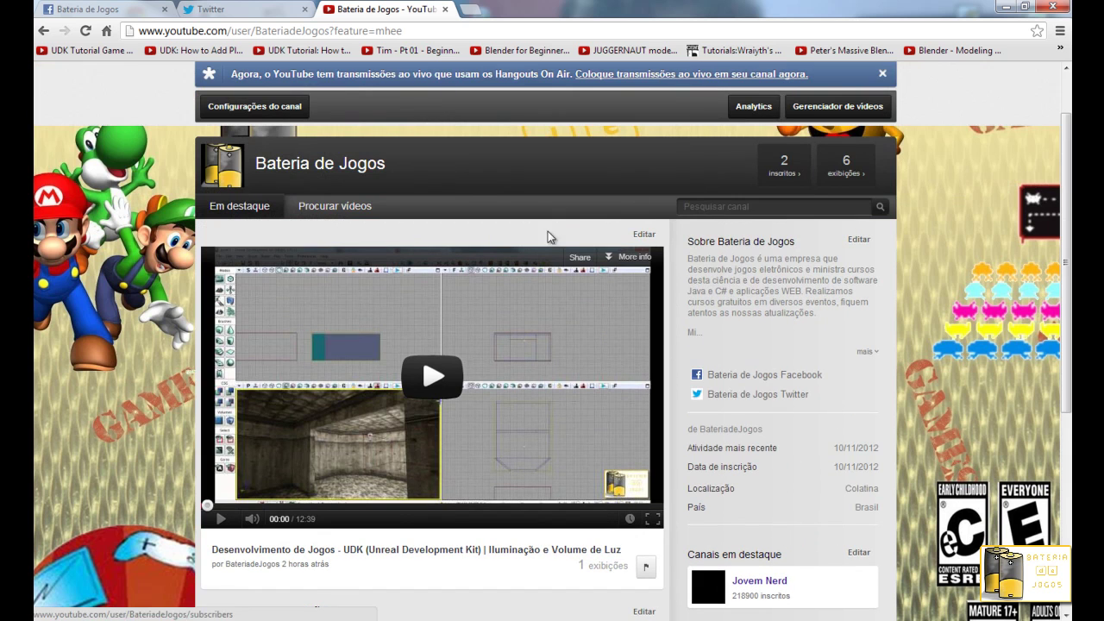
{"action": "scroll", "coordinate": [785, 388], "scroll_direction": "down", "scroll_amount": 2}
{"action": "scroll", "coordinate": [785, 388], "scroll_direction": "down", "scroll_amount": 3}
{"action": "scroll", "coordinate": [787, 391], "scroll_direction": "up", "scroll_amount": 4}
{"action": "scroll", "coordinate": [786, 388], "scroll_direction": "up", "scroll_amount": 2}
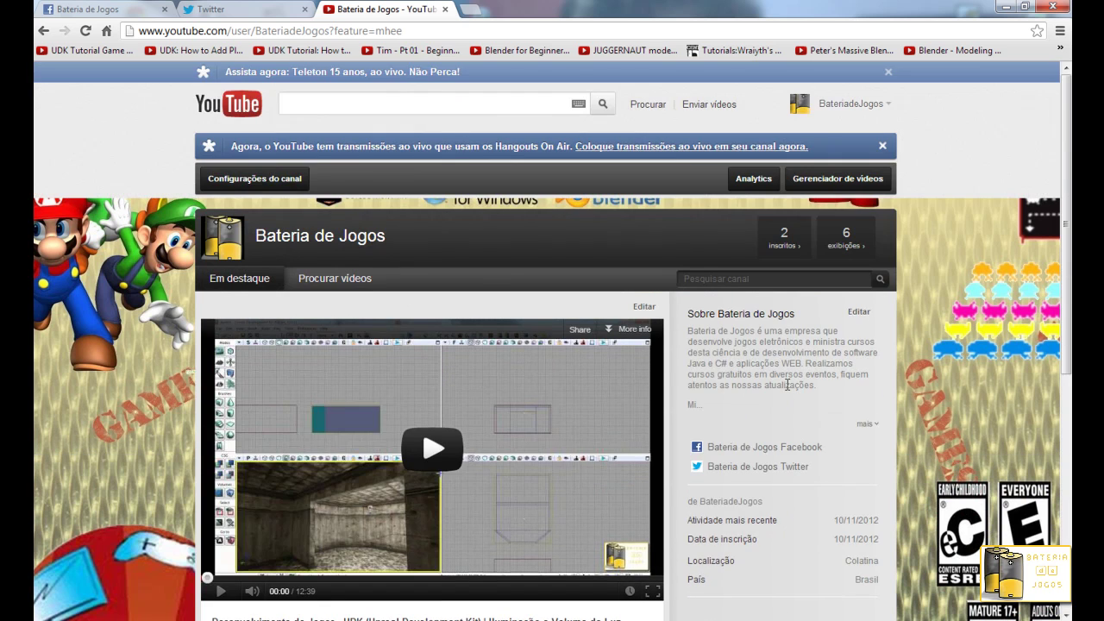
{"action": "scroll", "coordinate": [787, 387], "scroll_direction": "down", "scroll_amount": 2}
{"action": "scroll", "coordinate": [787, 390], "scroll_direction": "down", "scroll_amount": 3}
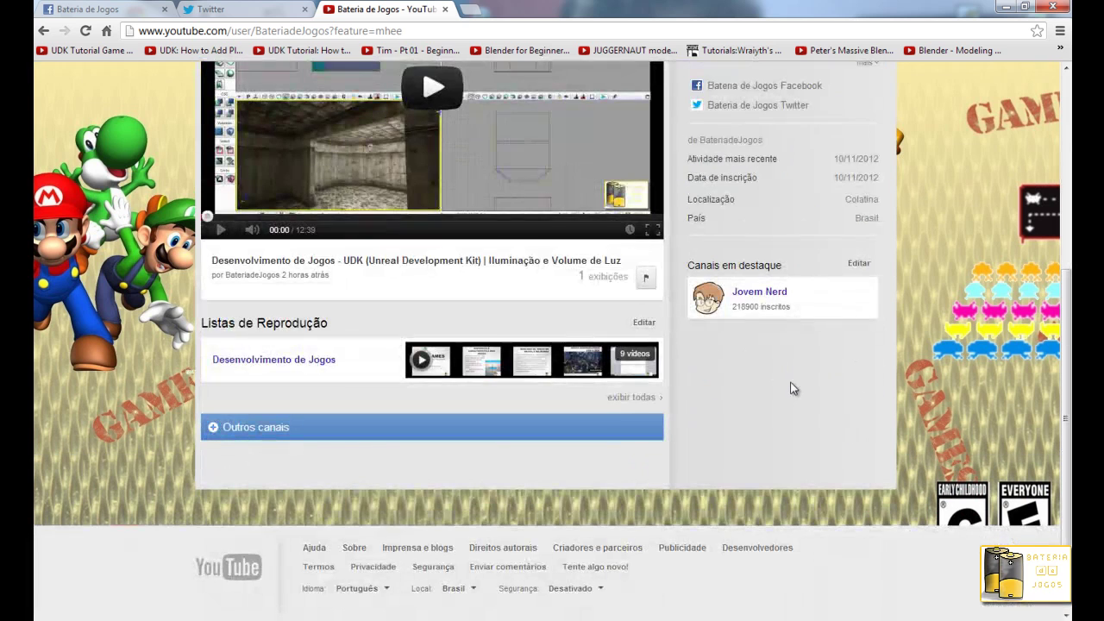
{"action": "scroll", "coordinate": [768, 383], "scroll_direction": "up", "scroll_amount": 3}
{"action": "scroll", "coordinate": [763, 372], "scroll_direction": "up", "scroll_amount": 2}
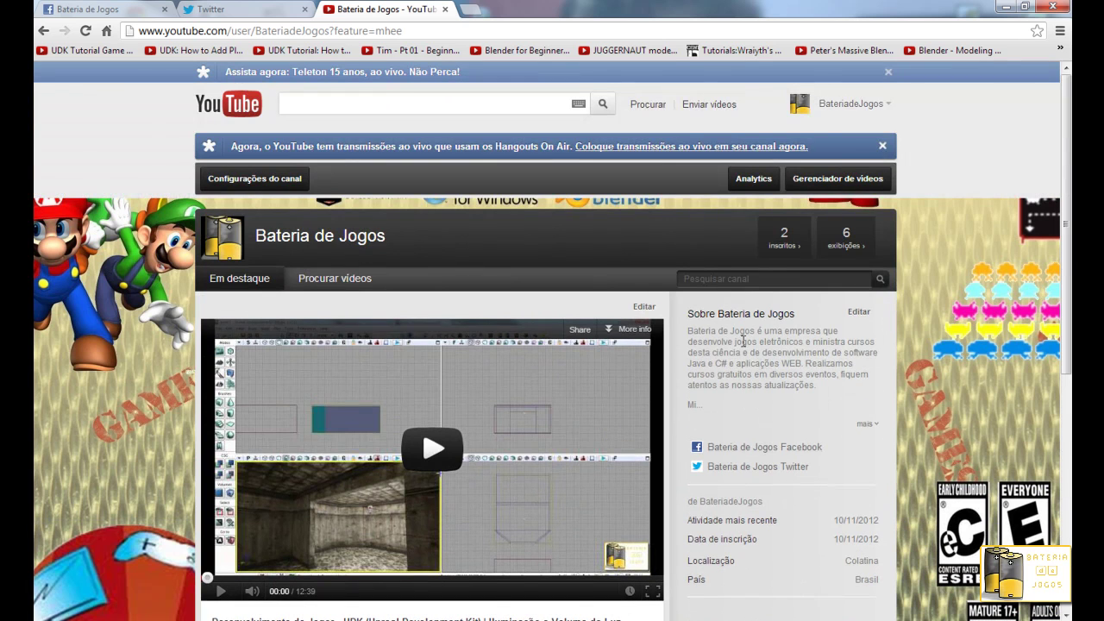
{"action": "left_click", "coordinate": [829, 109]}
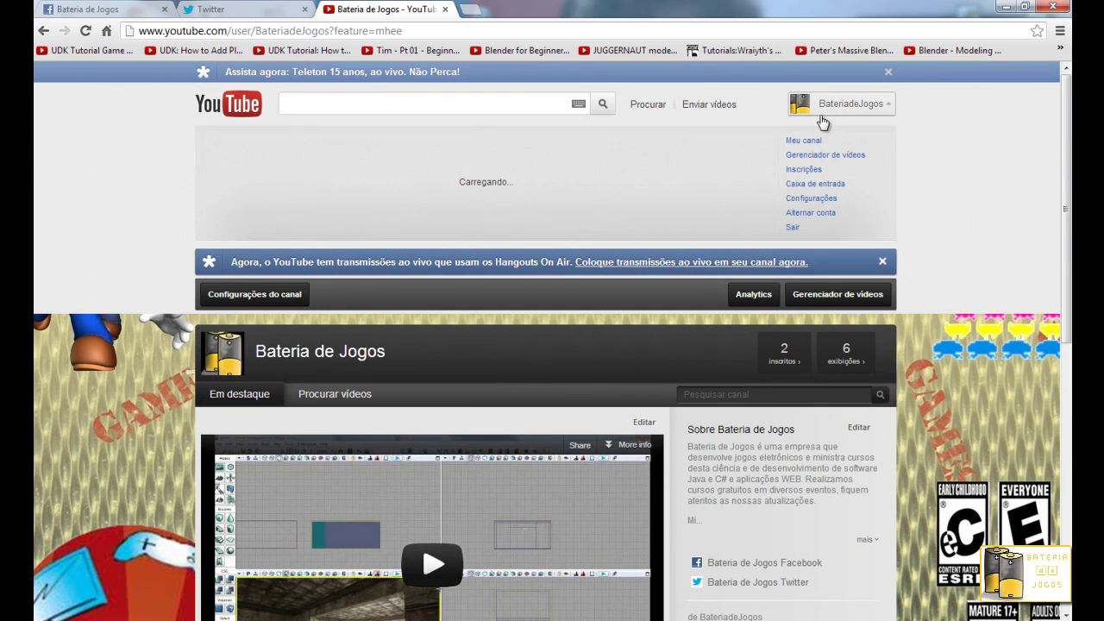
{"action": "left_click", "coordinate": [803, 170]}
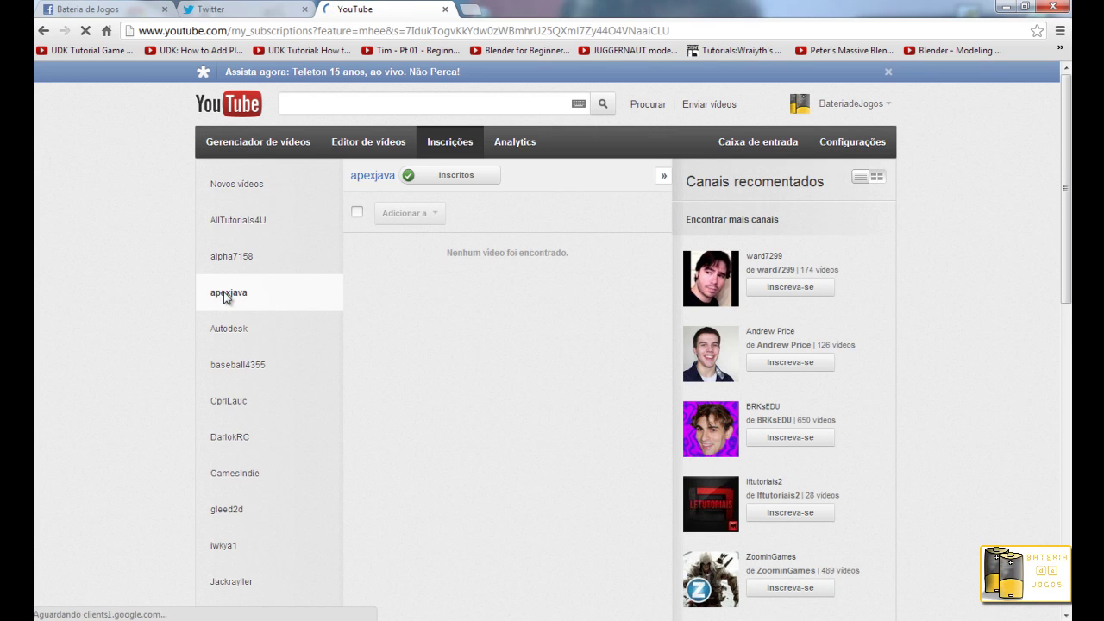
{"action": "scroll", "coordinate": [253, 331], "scroll_direction": "down", "scroll_amount": 3}
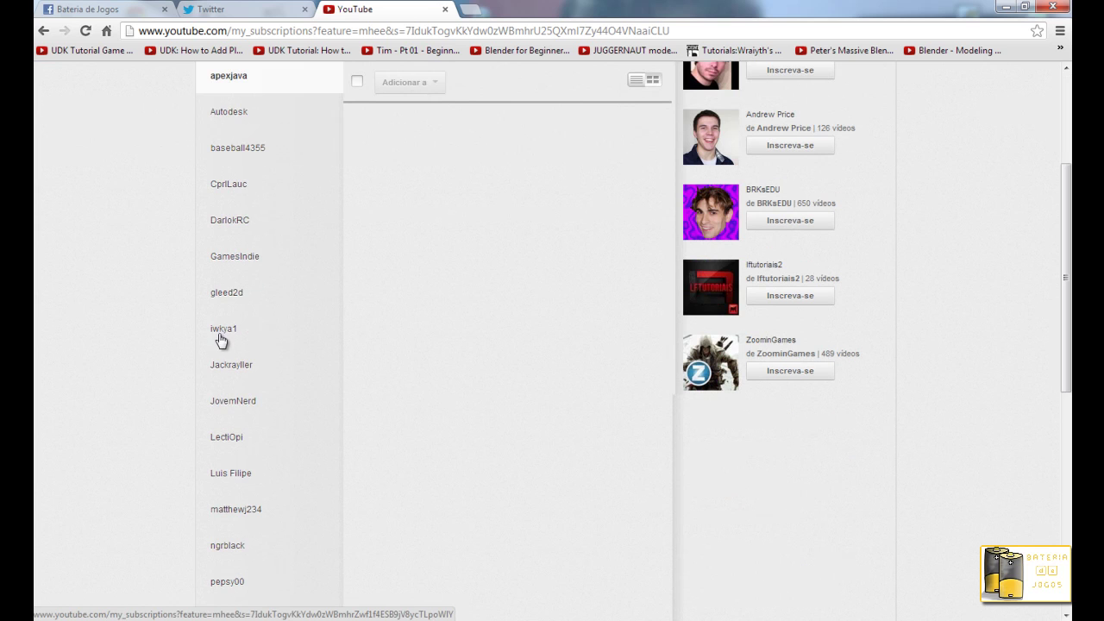
{"action": "left_click", "coordinate": [214, 333]}
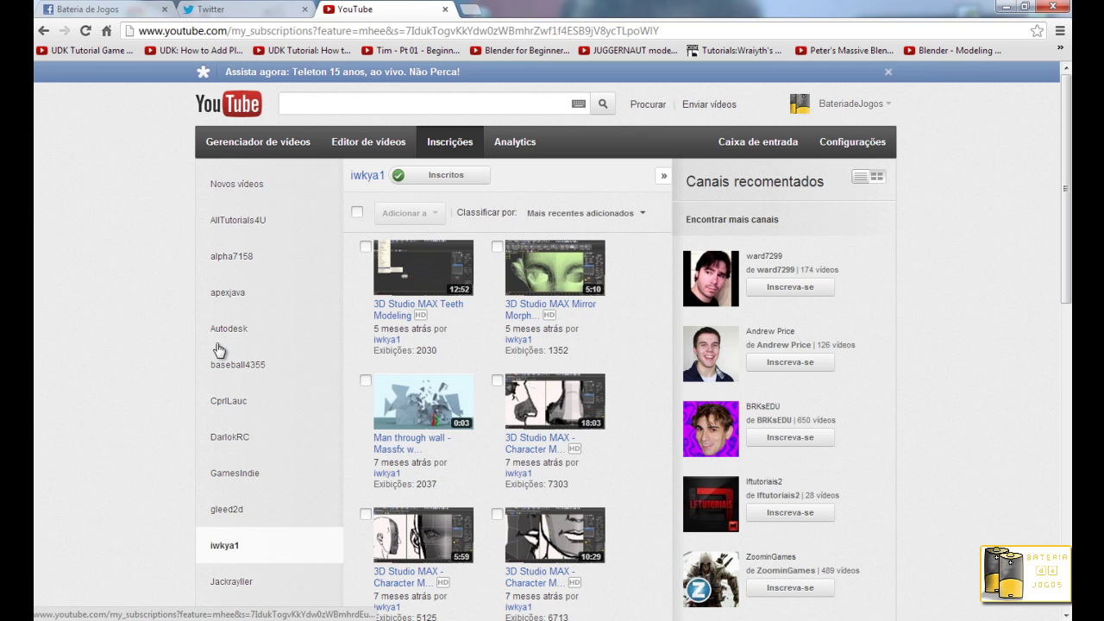
{"action": "scroll", "coordinate": [218, 349], "scroll_direction": "down", "scroll_amount": 3}
{"action": "scroll", "coordinate": [218, 350], "scroll_direction": "down", "scroll_amount": 3}
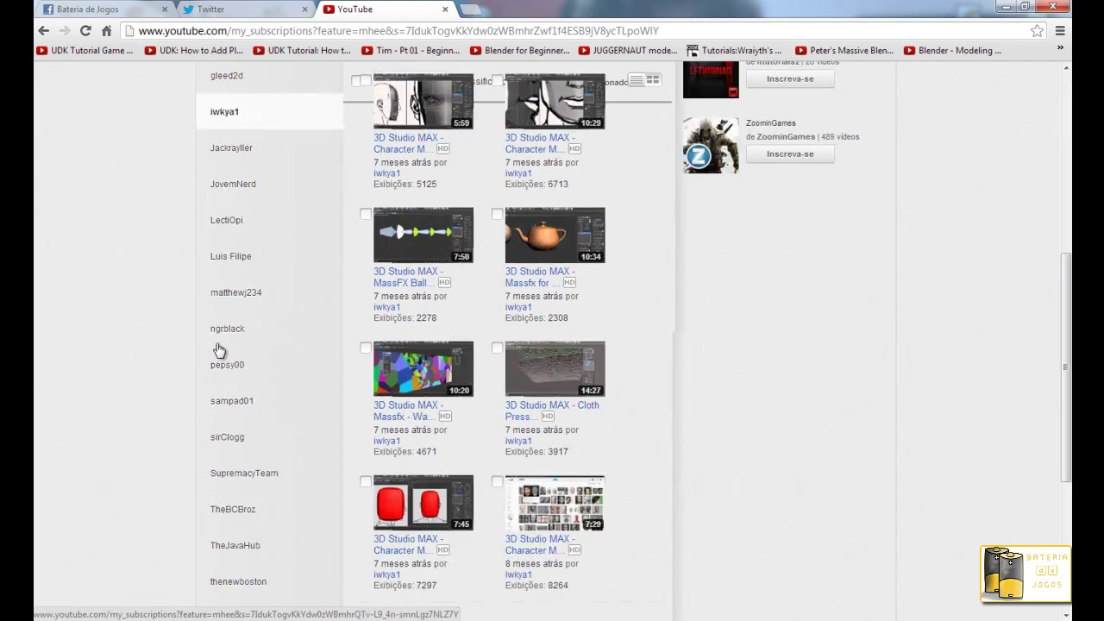
{"action": "scroll", "coordinate": [219, 350], "scroll_direction": "down", "scroll_amount": 3}
{"action": "scroll", "coordinate": [219, 349], "scroll_direction": "up", "scroll_amount": 3}
{"action": "scroll", "coordinate": [219, 349], "scroll_direction": "up", "scroll_amount": 1}
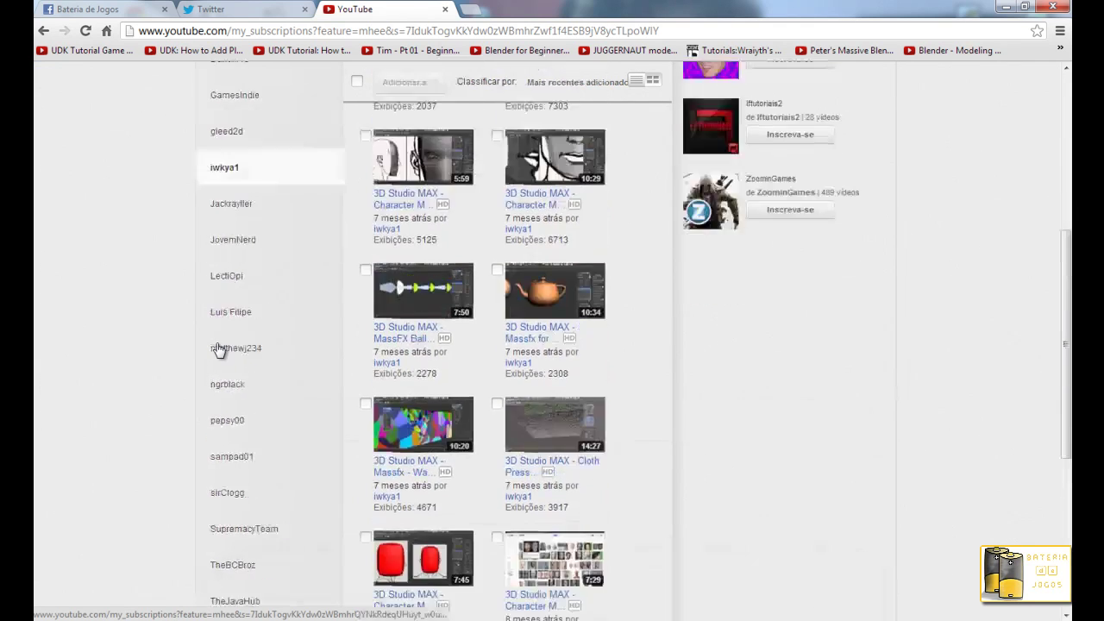
{"action": "scroll", "coordinate": [219, 349], "scroll_direction": "up", "scroll_amount": 2}
{"action": "scroll", "coordinate": [218, 349], "scroll_direction": "up", "scroll_amount": 1}
{"action": "scroll", "coordinate": [218, 350], "scroll_direction": "up", "scroll_amount": 3}
{"action": "scroll", "coordinate": [238, 327], "scroll_direction": "down", "scroll_amount": 5}
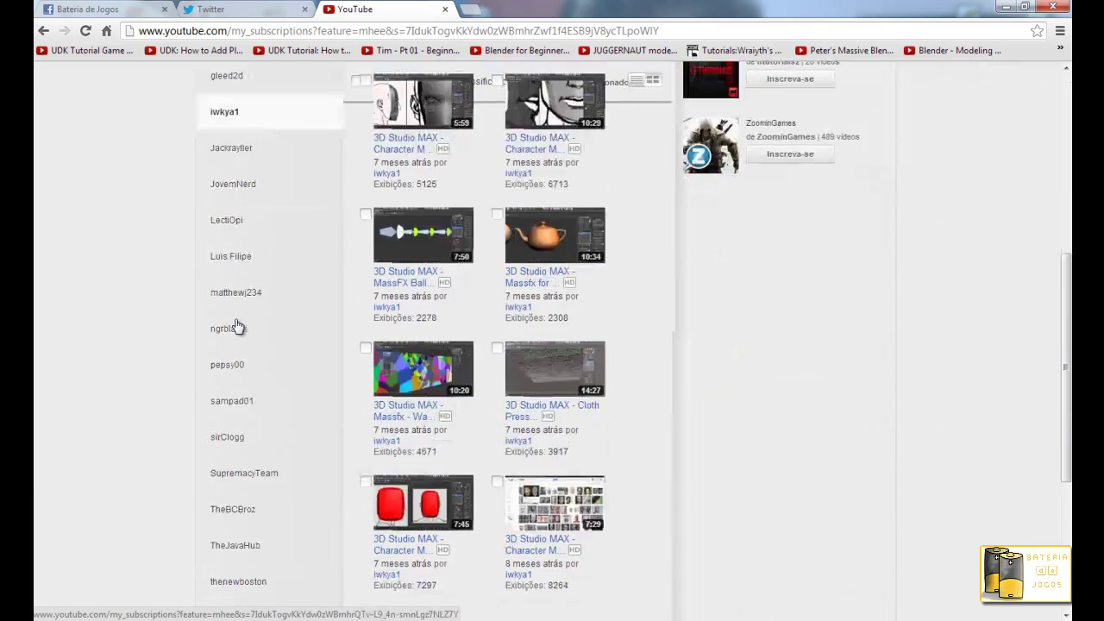
{"action": "scroll", "coordinate": [238, 326], "scroll_direction": "down", "scroll_amount": 3}
{"action": "scroll", "coordinate": [220, 336], "scroll_direction": "up", "scroll_amount": 2}
{"action": "scroll", "coordinate": [414, 362], "scroll_direction": "up", "scroll_amount": 3}
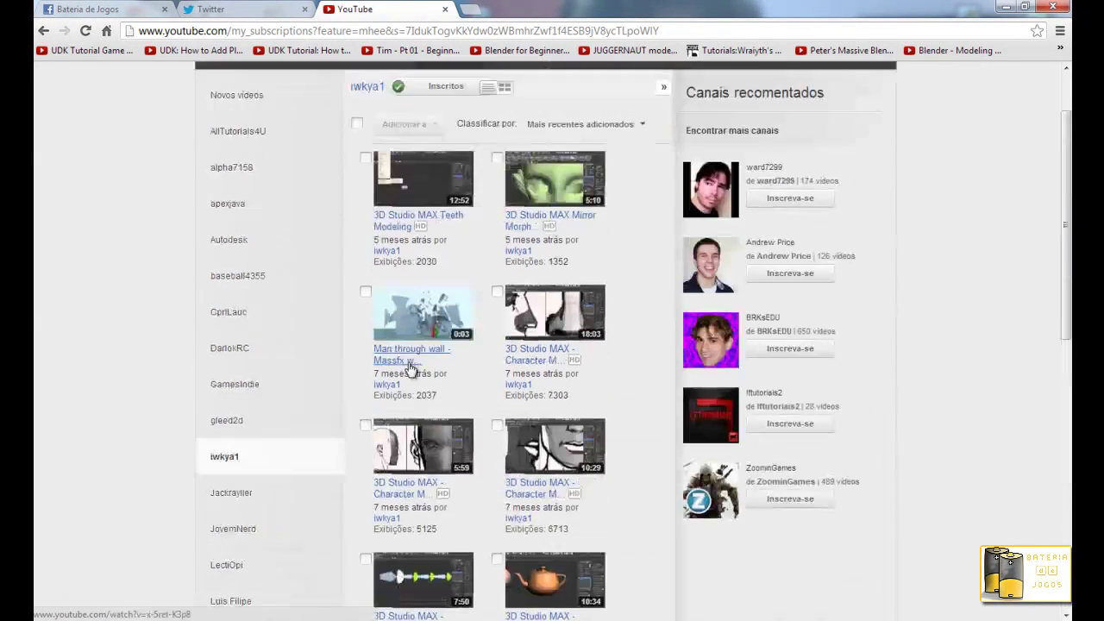
{"action": "scroll", "coordinate": [921, 291], "scroll_direction": "up", "scroll_amount": 3}
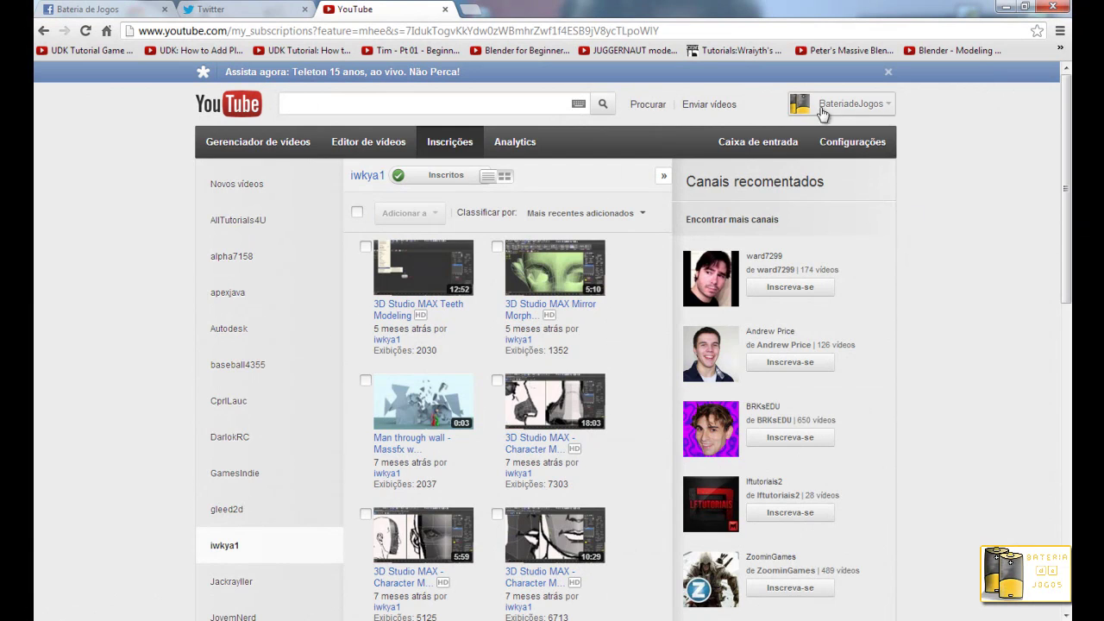
{"action": "left_click", "coordinate": [888, 110]}
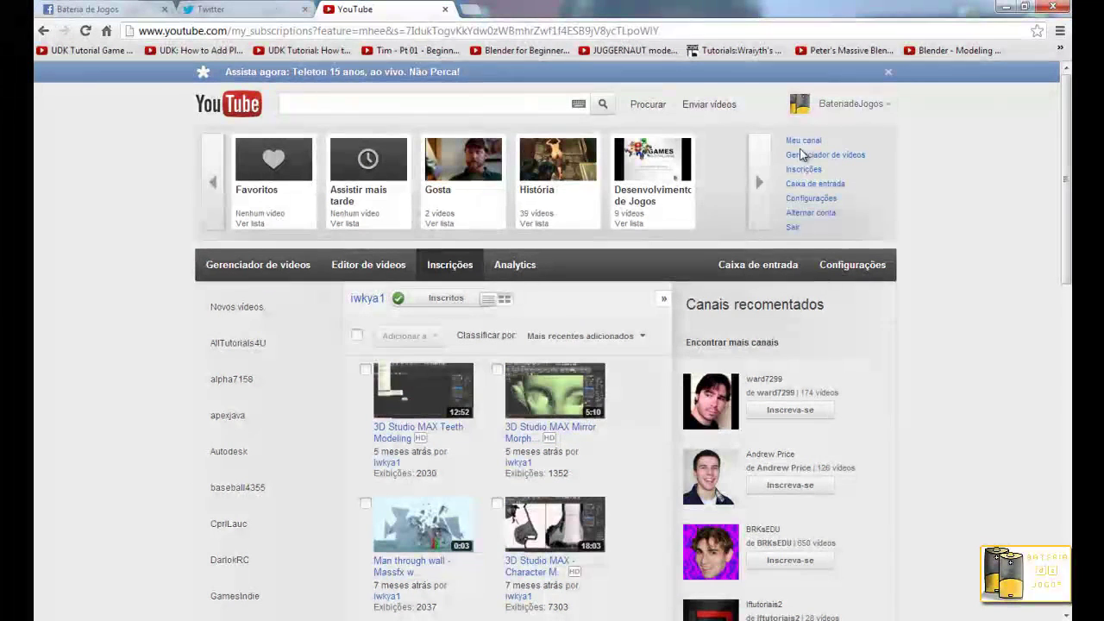
{"action": "left_click", "coordinate": [798, 142]}
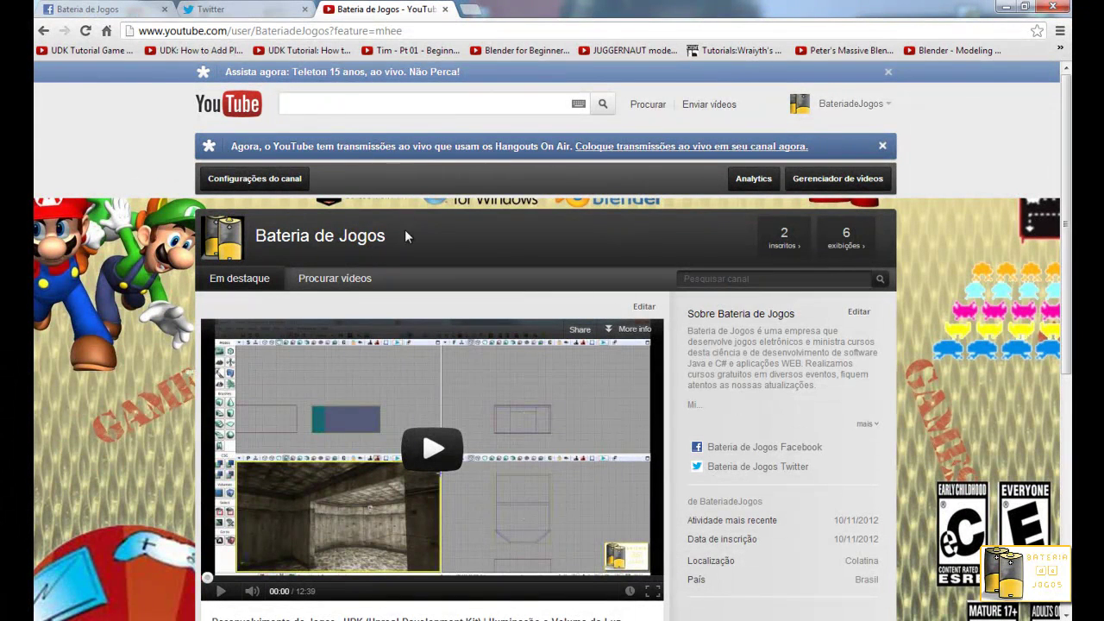
Step: Search YouTube for the Bateria de Jogos channel
{"action": "left_click", "coordinate": [341, 107]}
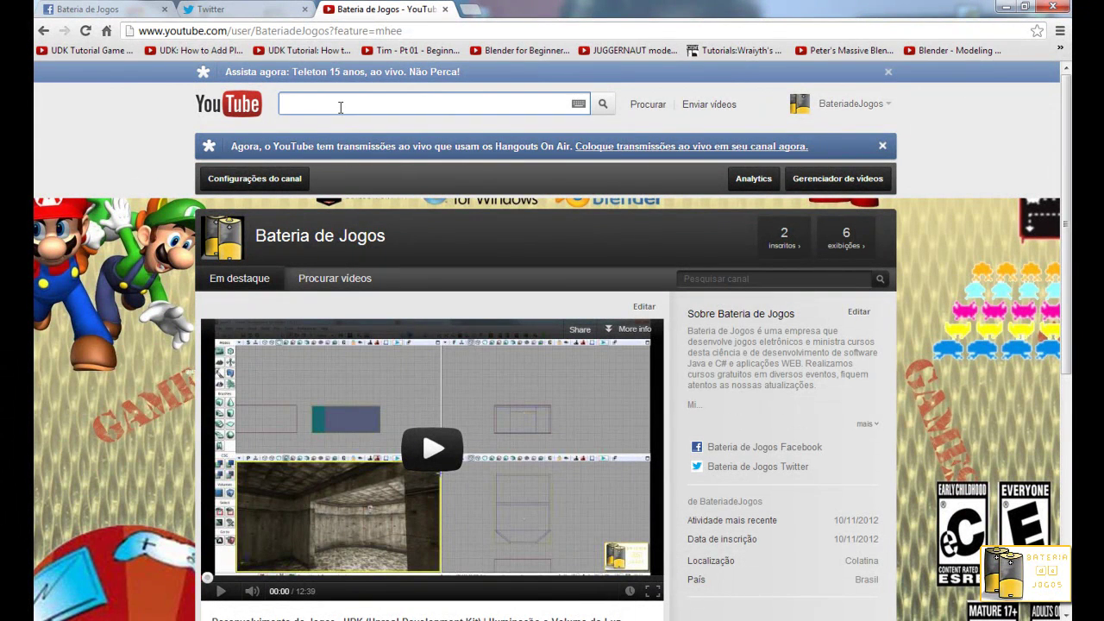
{"action": "type", "text": "Bateria"}
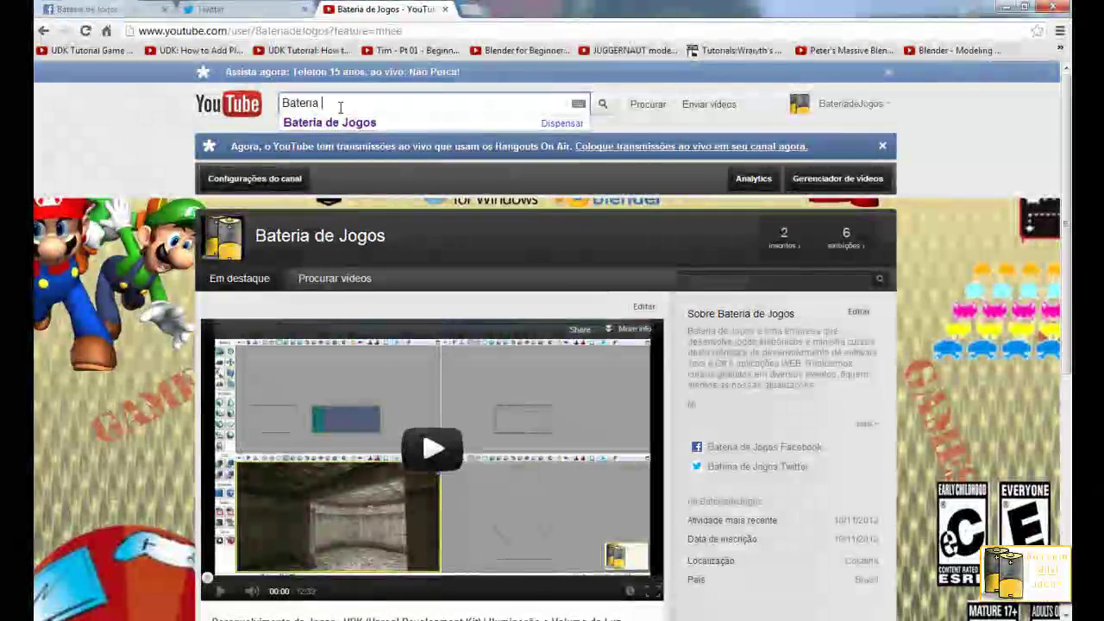
{"action": "left_click", "coordinate": [344, 124]}
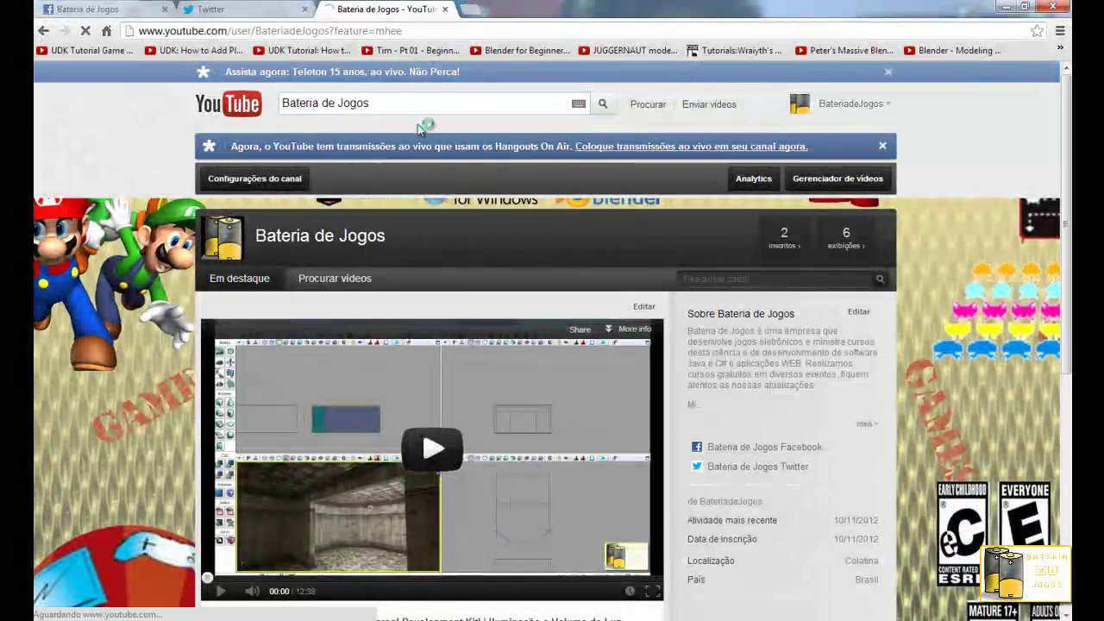
{"action": "scroll", "coordinate": [493, 362], "scroll_direction": "down", "scroll_amount": 3}
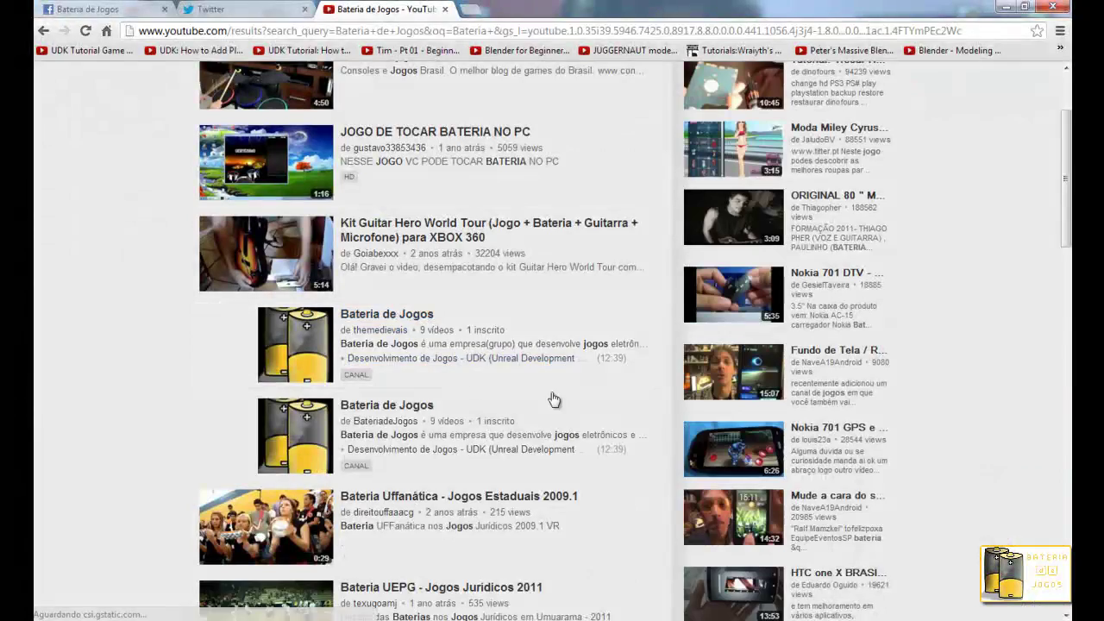
Step: Open the first two Bateria de Jogos channel results in new tabs, check them, and close them
{"action": "middle_click", "coordinate": [375, 318]}
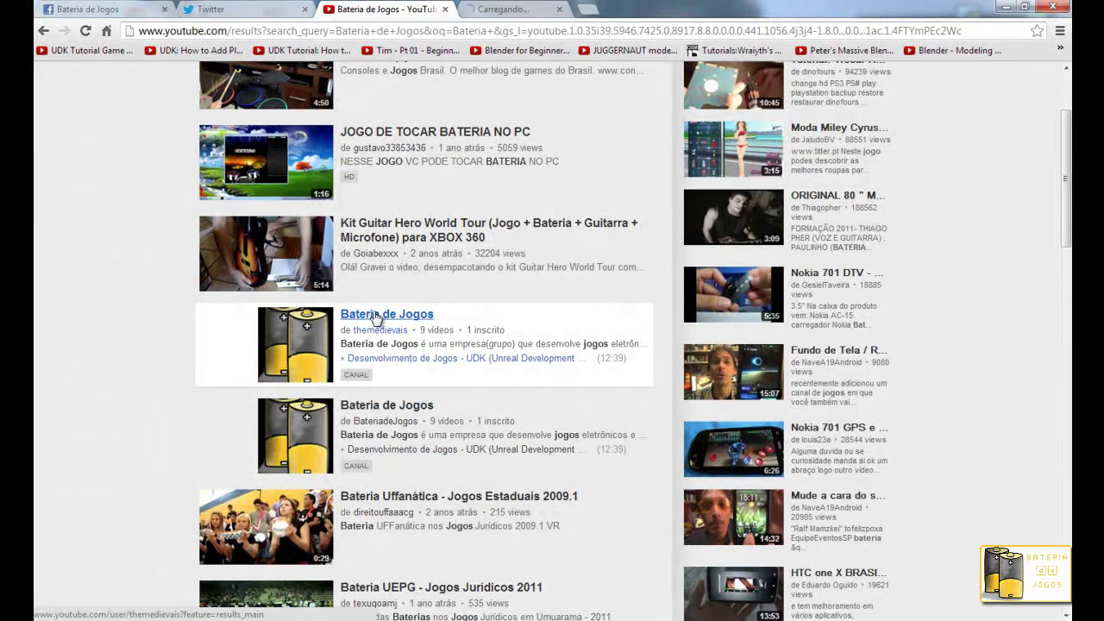
{"action": "middle_click", "coordinate": [372, 407]}
{"action": "left_click", "coordinate": [520, 8]}
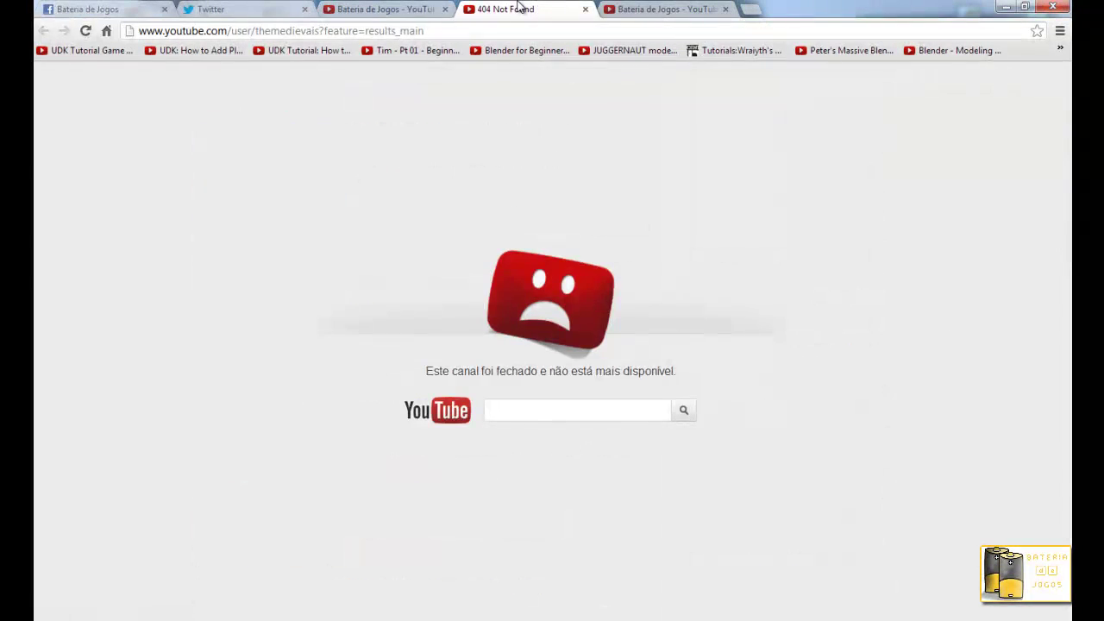
{"action": "left_click", "coordinate": [584, 9]}
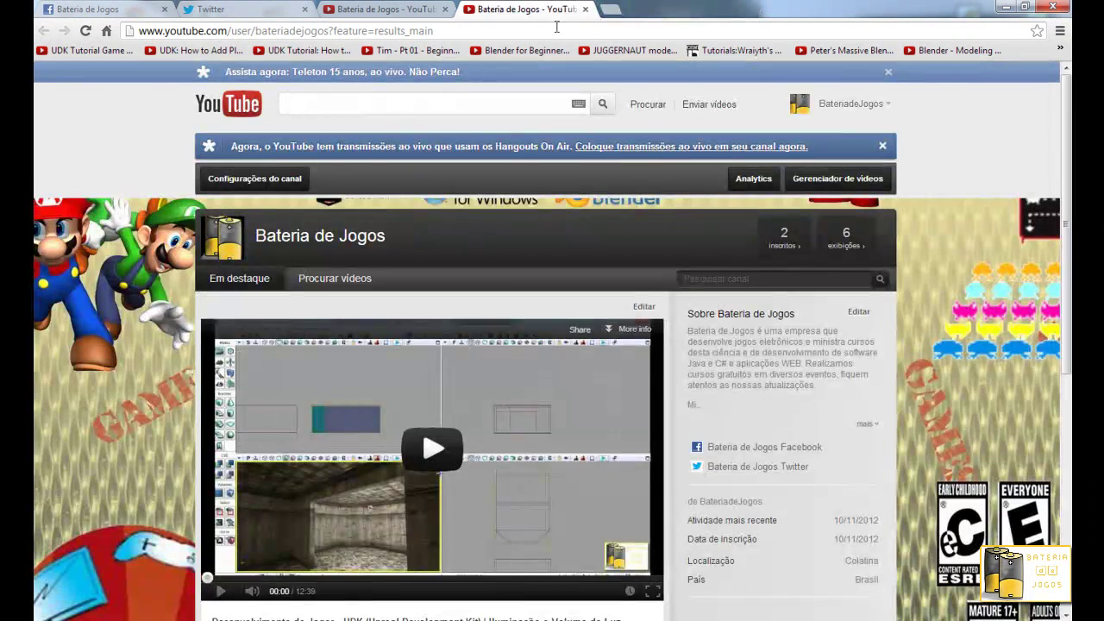
{"action": "left_click", "coordinate": [584, 9]}
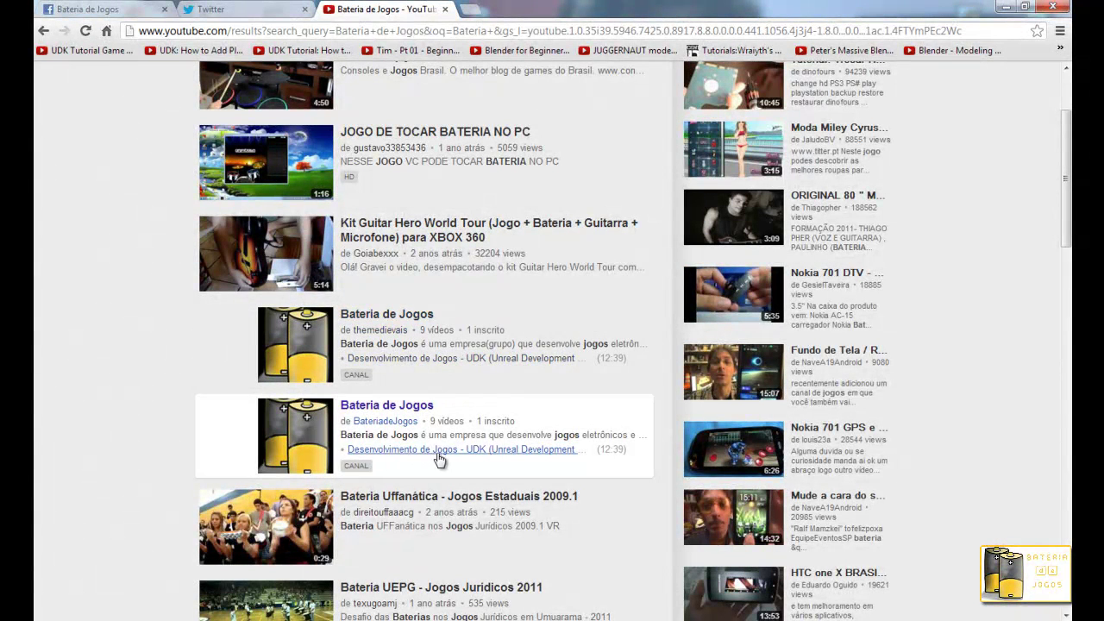
Step: Check the account menu, then switch to the Twitter tab and on to the Facebook tab
{"action": "scroll", "coordinate": [509, 344], "scroll_direction": "up", "scroll_amount": 3}
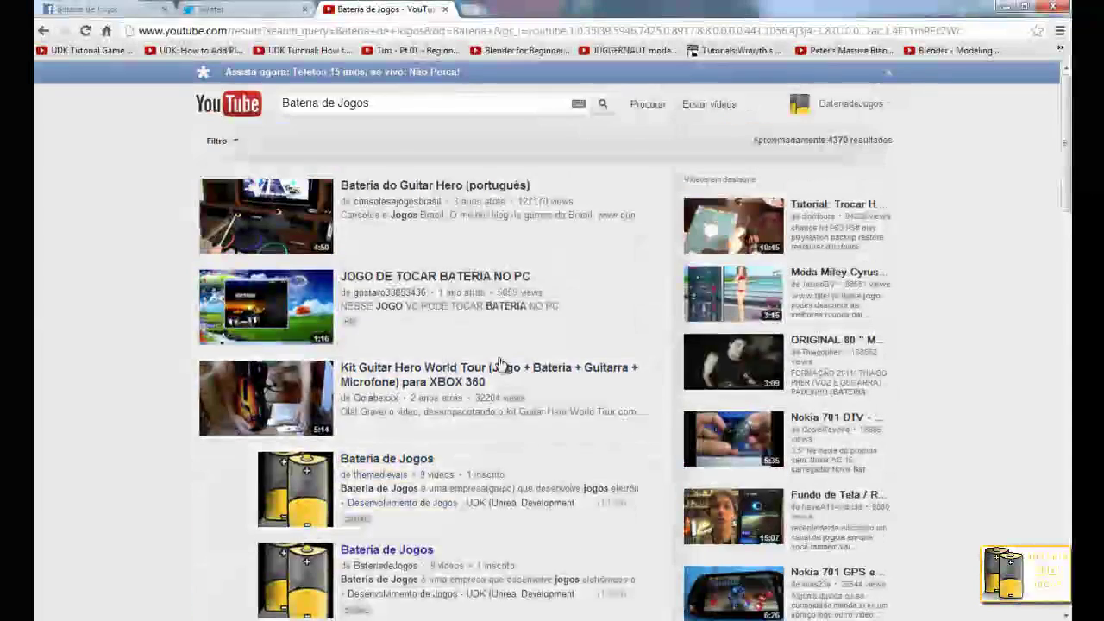
{"action": "left_click", "coordinate": [840, 108]}
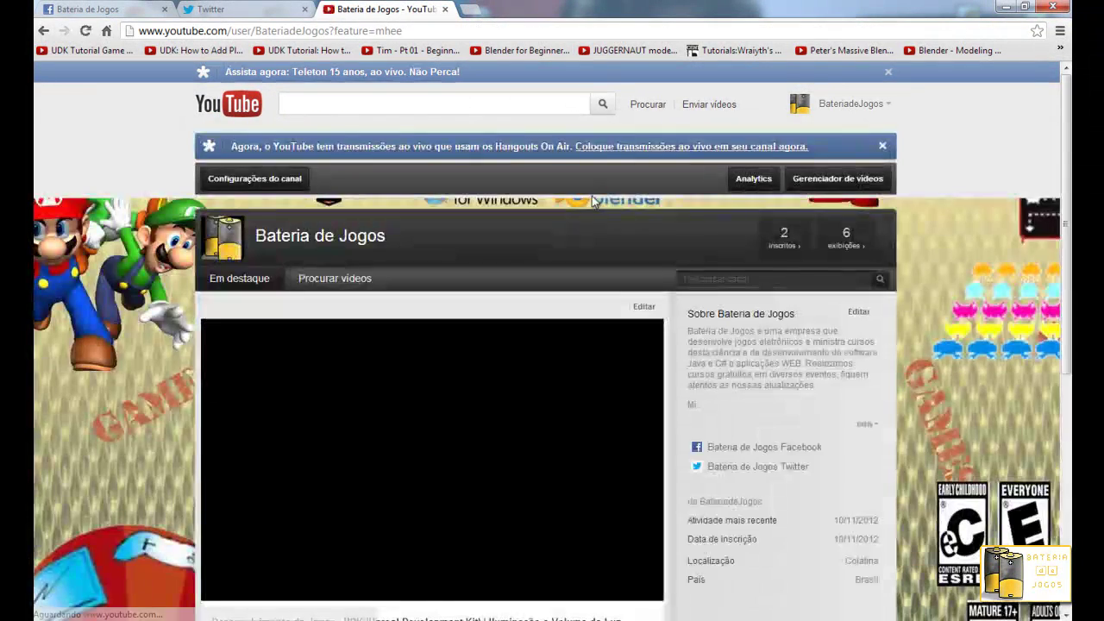
{"action": "scroll", "coordinate": [568, 338], "scroll_direction": "down", "scroll_amount": 5}
{"action": "scroll", "coordinate": [569, 337], "scroll_direction": "up", "scroll_amount": 5}
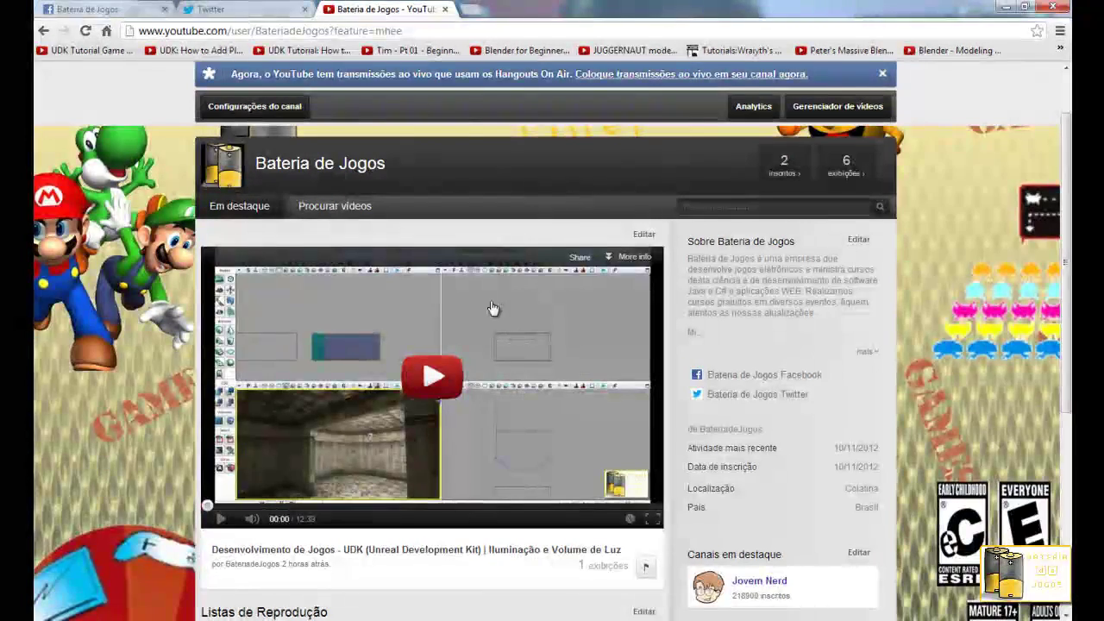
{"action": "left_click", "coordinate": [263, 9]}
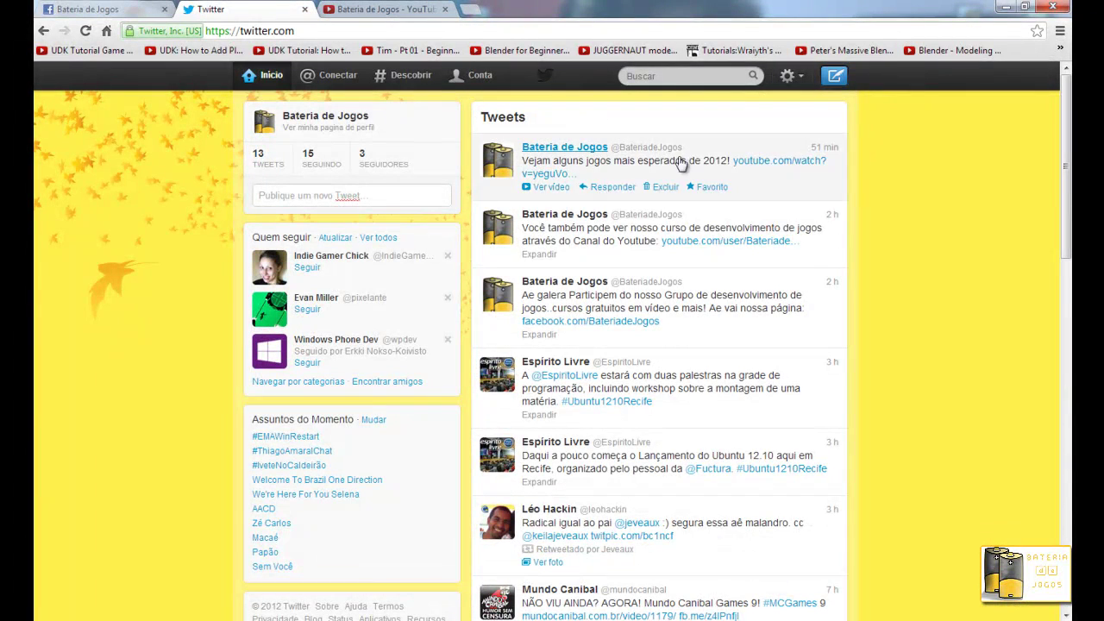
{"action": "left_click", "coordinate": [100, 7]}
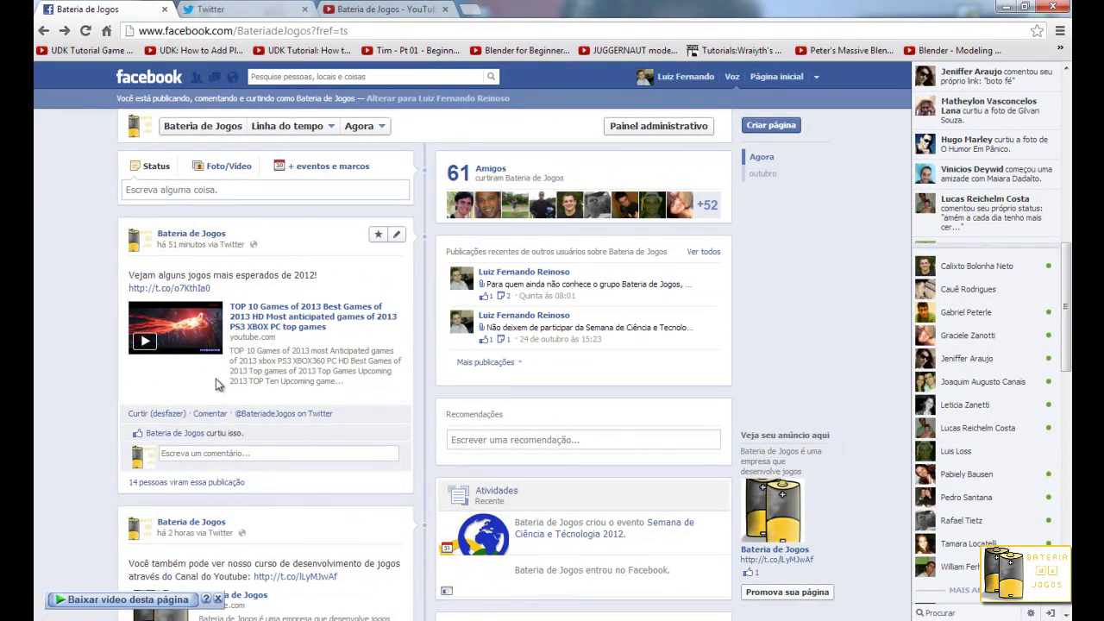
Step: Switch back to the Bateria de Jogos YouTube channel tab
{"action": "left_click", "coordinate": [379, 8]}
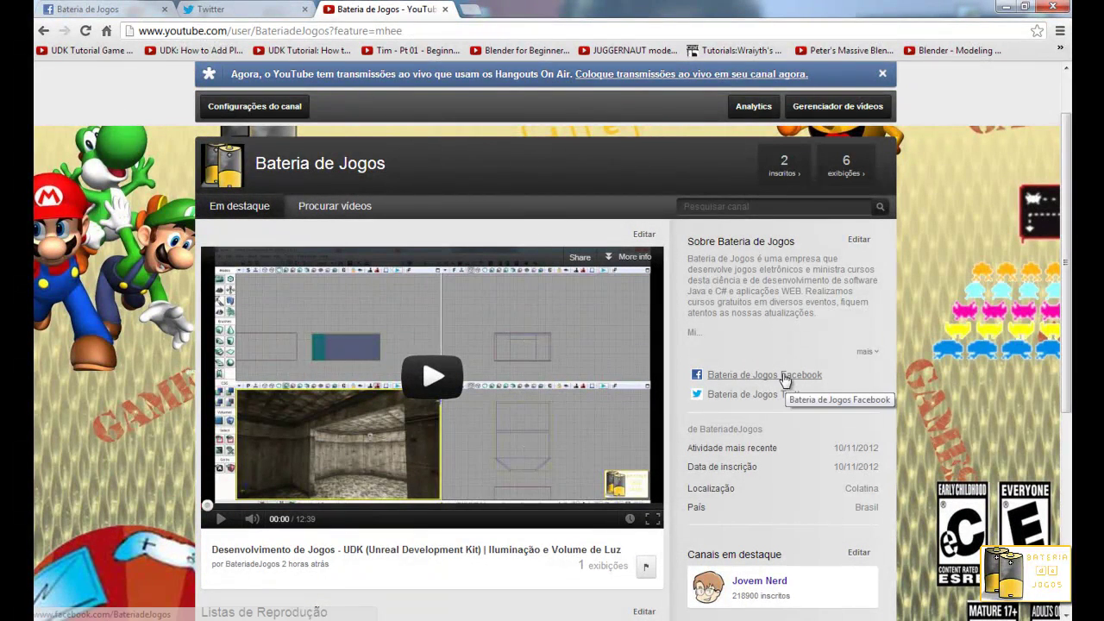
{"action": "scroll", "coordinate": [897, 418], "scroll_direction": "down", "scroll_amount": 3}
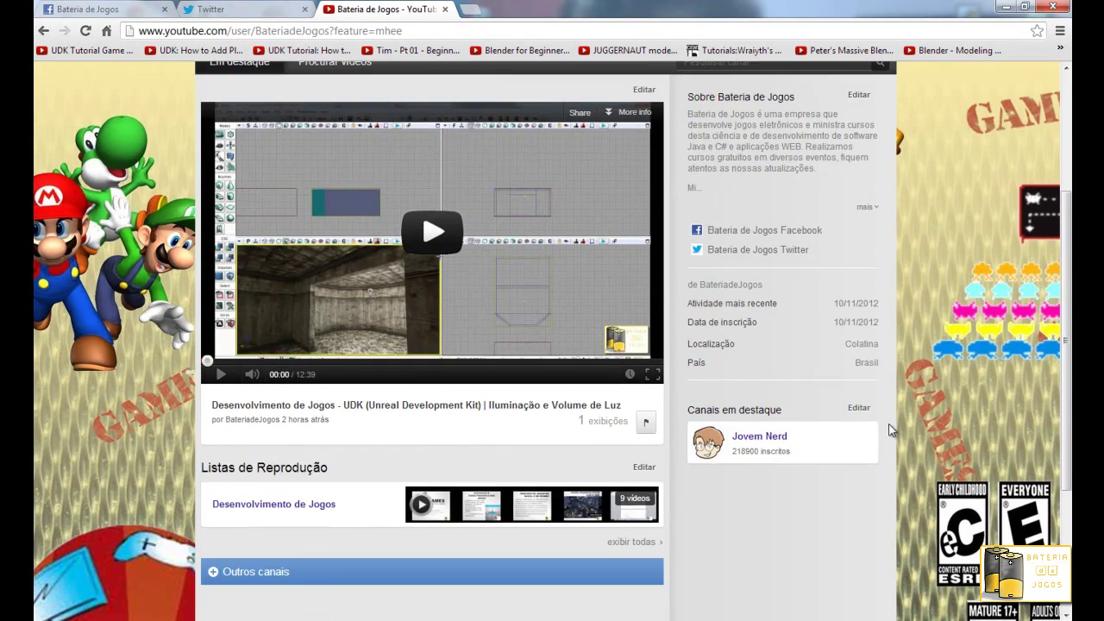
{"action": "scroll", "coordinate": [884, 430], "scroll_direction": "down", "scroll_amount": 3}
{"action": "scroll", "coordinate": [874, 424], "scroll_direction": "up", "scroll_amount": 3}
{"action": "scroll", "coordinate": [871, 427], "scroll_direction": "down", "scroll_amount": 3}
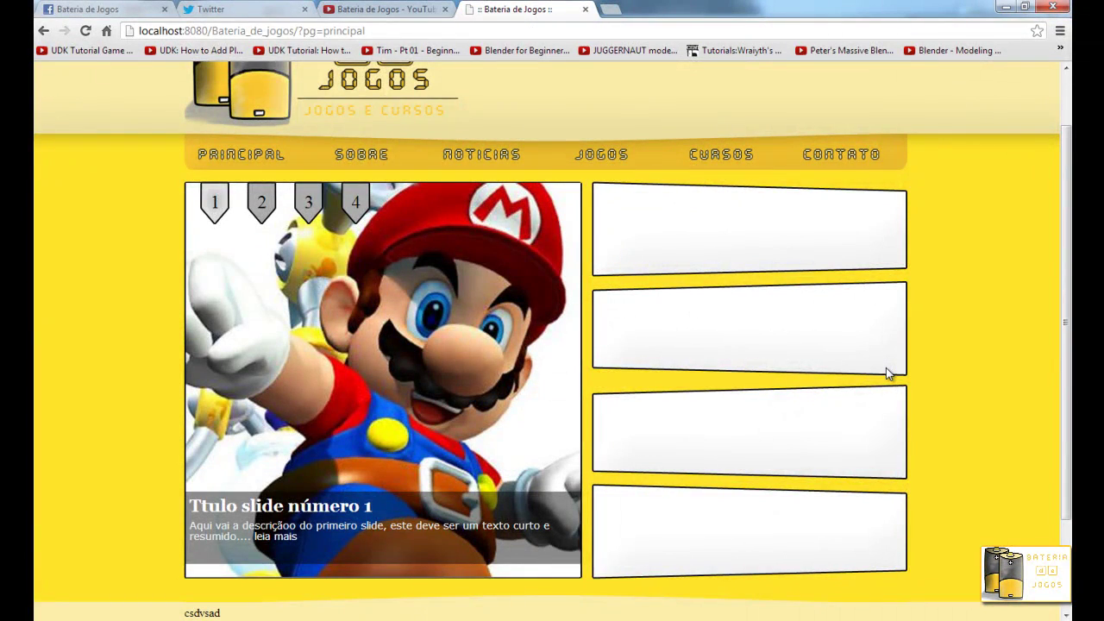
Step: Show slides 2, 3 and 4 of the Bateria de Jogos homepage slideshow
{"action": "scroll", "coordinate": [880, 369], "scroll_direction": "up", "scroll_amount": 1}
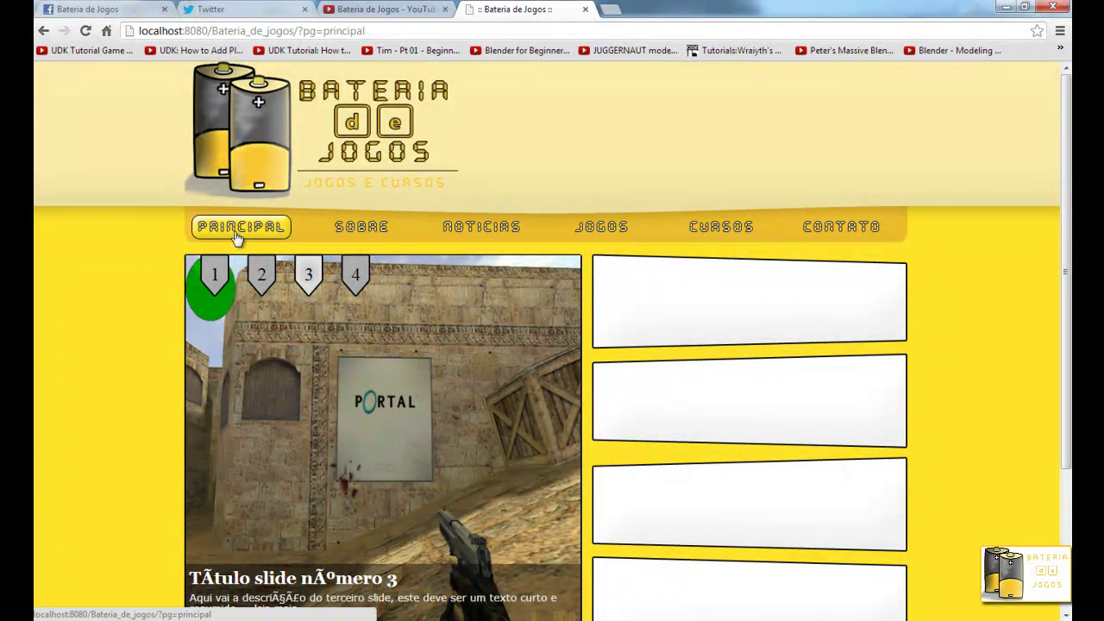
{"action": "scroll", "coordinate": [460, 364], "scroll_direction": "down", "scroll_amount": 1}
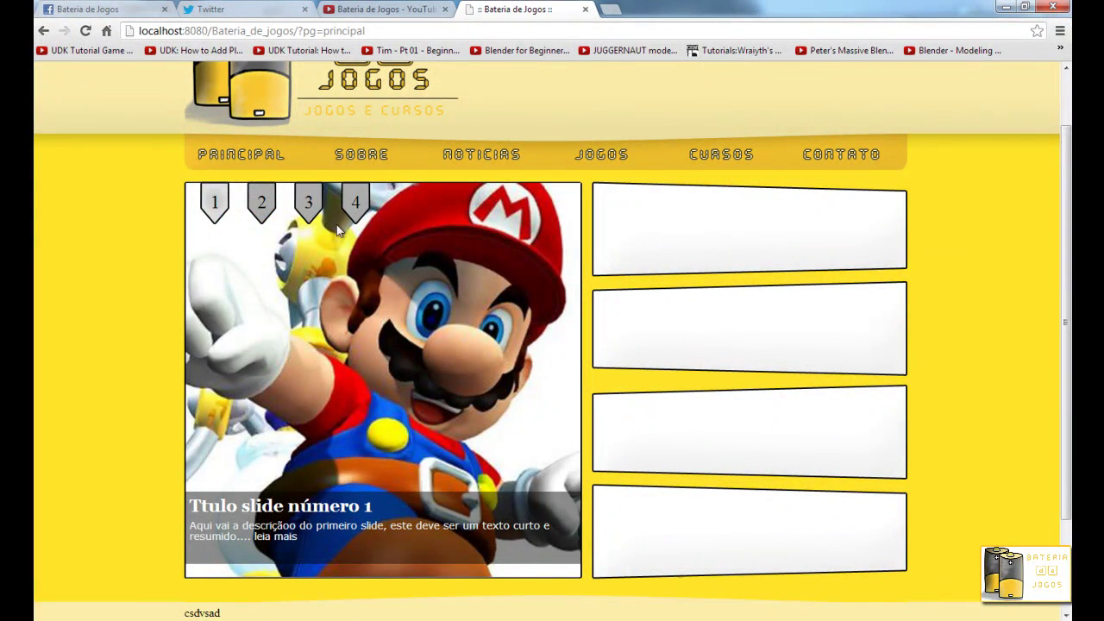
{"action": "left_click", "coordinate": [261, 203]}
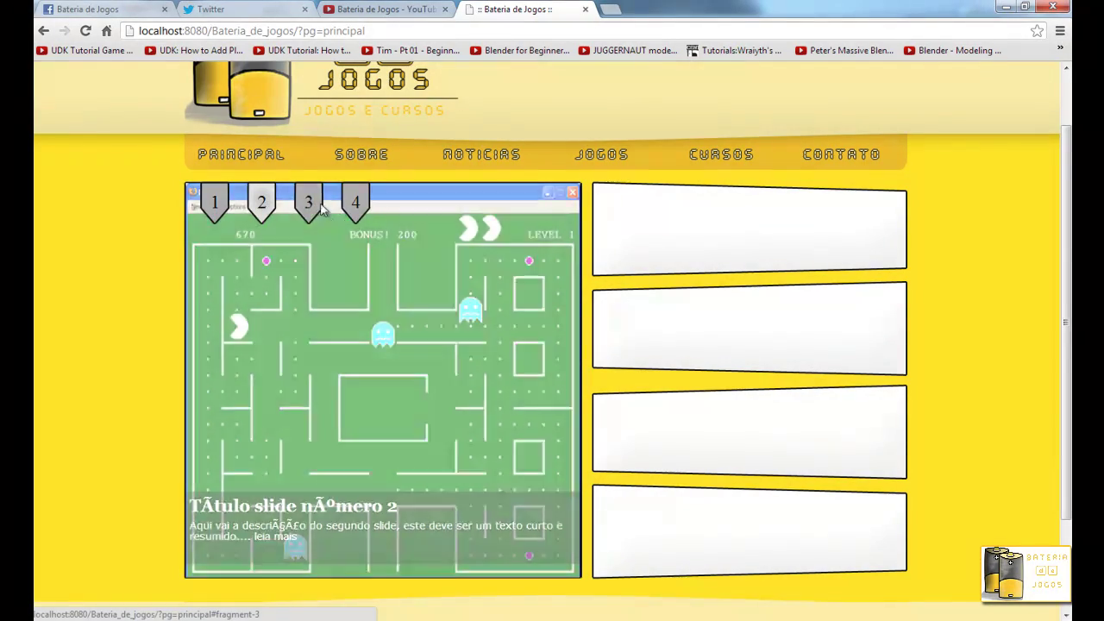
{"action": "left_click", "coordinate": [308, 204]}
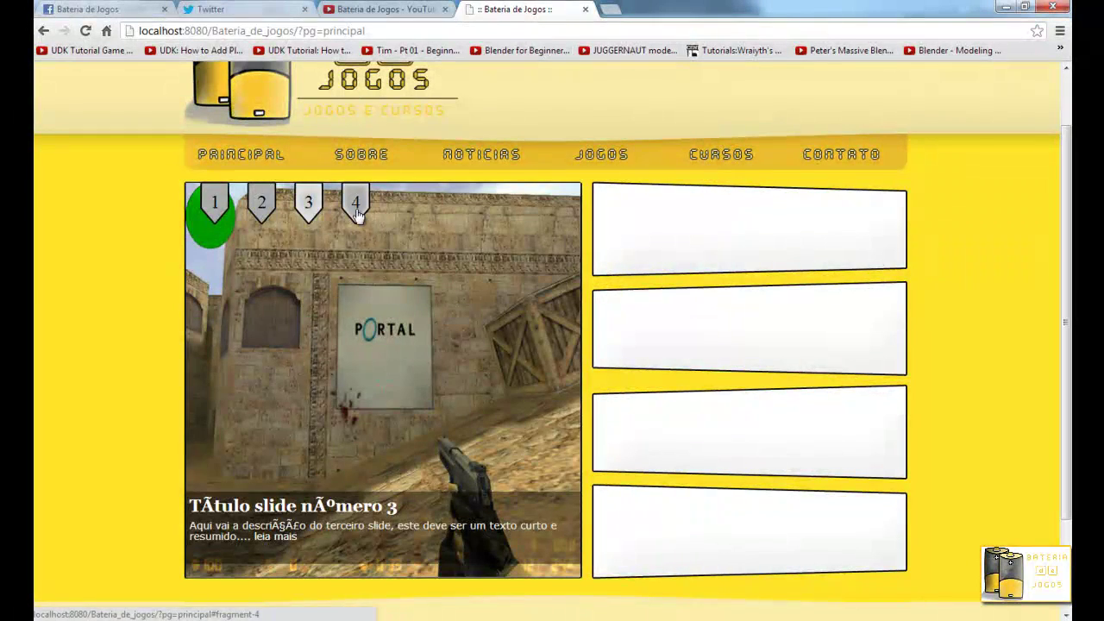
{"action": "left_click", "coordinate": [355, 204]}
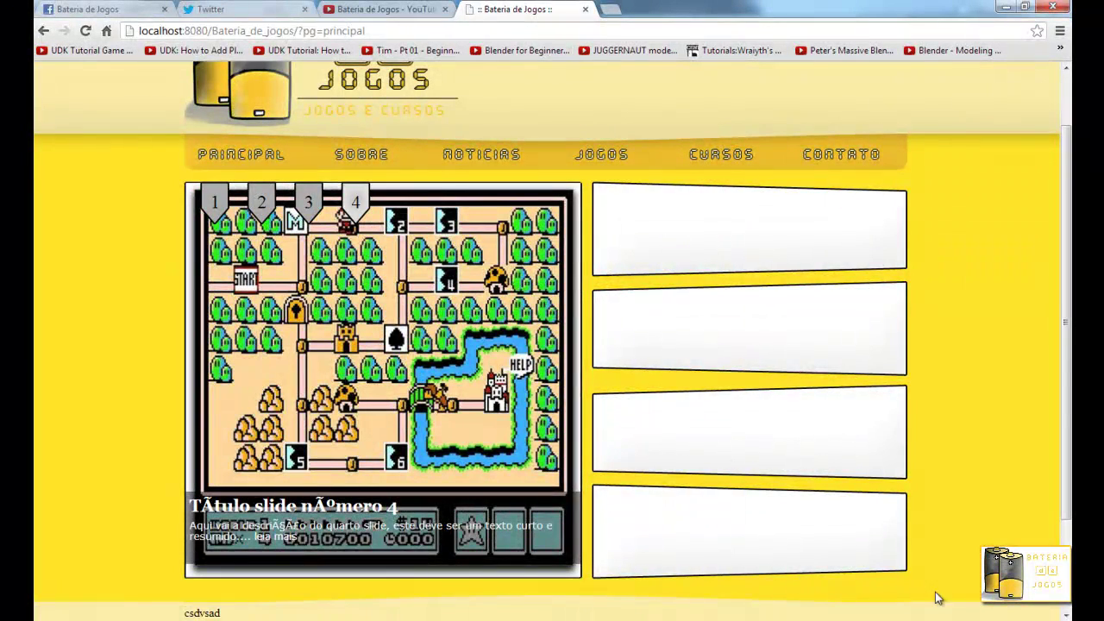
Step: Go to the site's SOBRE page from the navigation bar
{"action": "scroll", "coordinate": [682, 520], "scroll_direction": "down", "scroll_amount": 2}
{"action": "scroll", "coordinate": [426, 483], "scroll_direction": "up", "scroll_amount": 3}
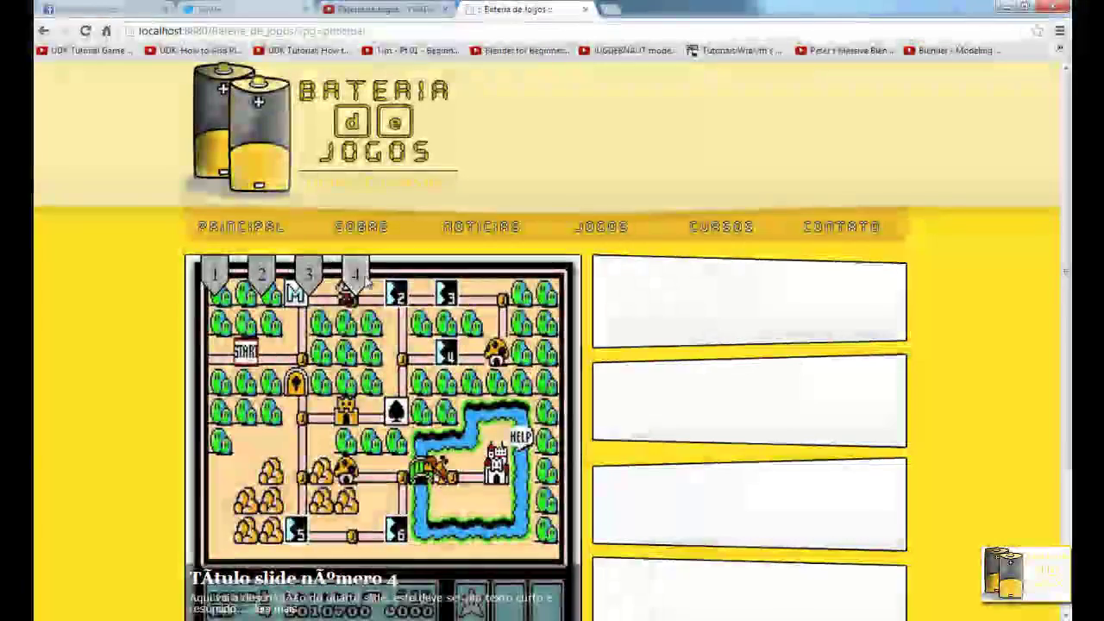
{"action": "left_click", "coordinate": [362, 227]}
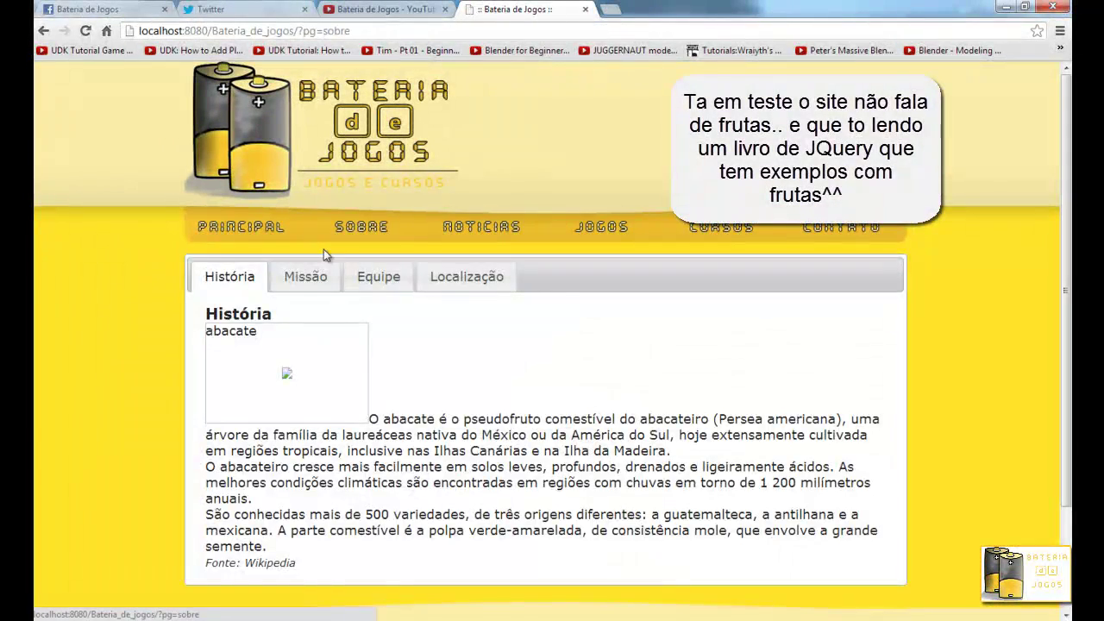
Step: View the Sobre page's Missão, Equipe, Localização and História sections in turn
{"action": "left_click", "coordinate": [306, 276]}
{"action": "left_click", "coordinate": [379, 276]}
{"action": "left_click", "coordinate": [444, 276]}
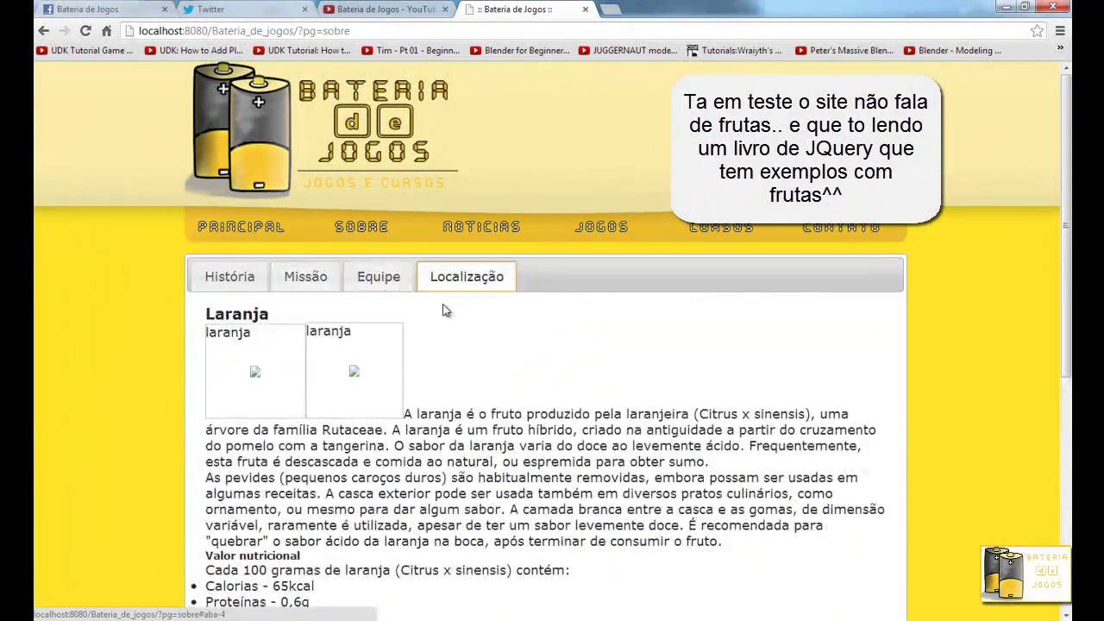
{"action": "scroll", "coordinate": [443, 317], "scroll_direction": "down", "scroll_amount": 3}
{"action": "scroll", "coordinate": [443, 325], "scroll_direction": "up", "scroll_amount": 3}
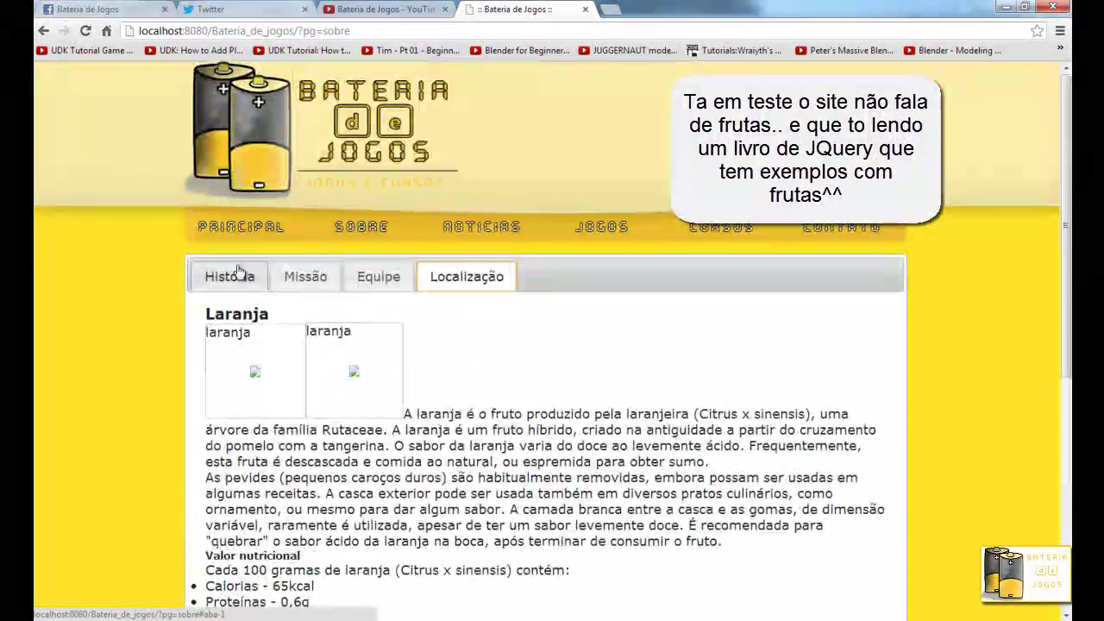
{"action": "left_click", "coordinate": [241, 274]}
{"action": "left_click", "coordinate": [304, 280]}
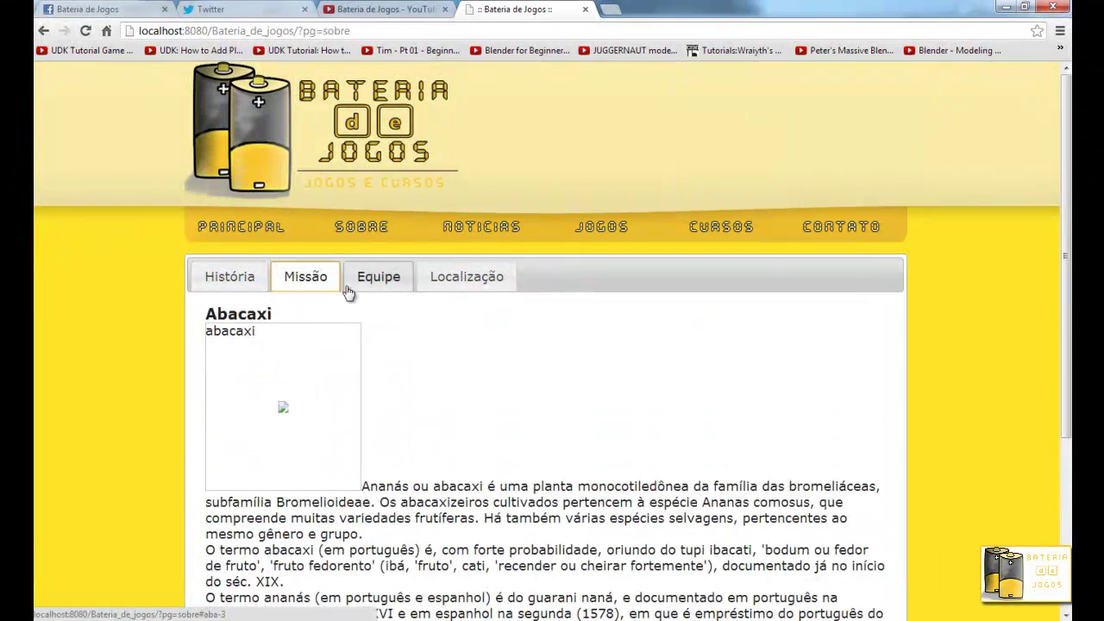
{"action": "left_click", "coordinate": [387, 292]}
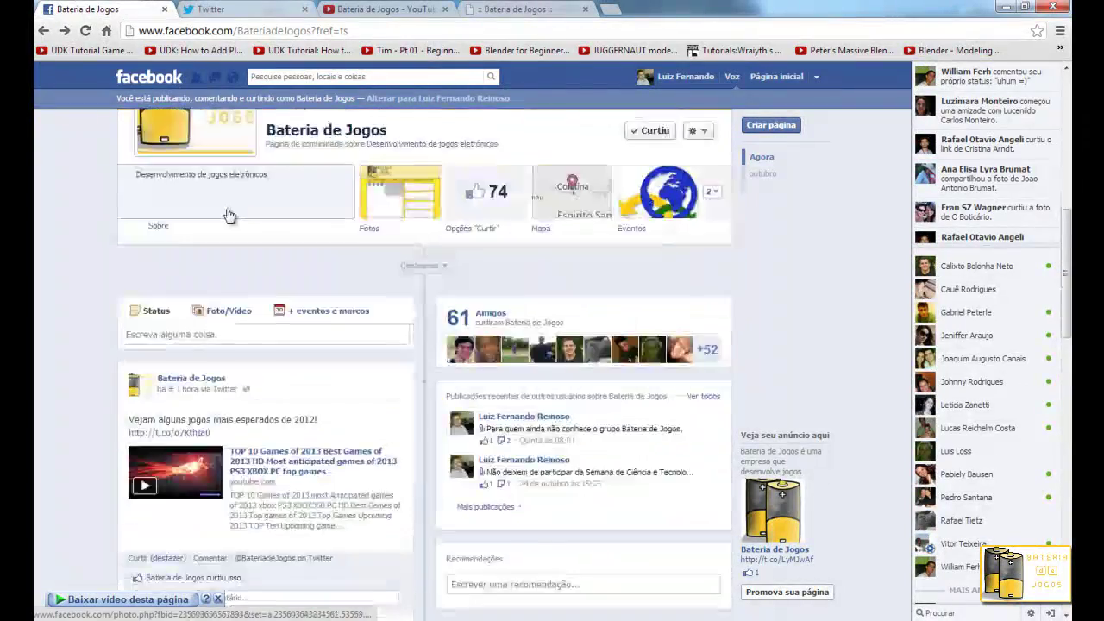
Step: Cycle through the Twitter and YouTube tabs, ending on the localhost Bateria de Jogos site
{"action": "scroll", "coordinate": [229, 216], "scroll_direction": "down", "scroll_amount": 3}
{"action": "left_click", "coordinate": [216, 9]}
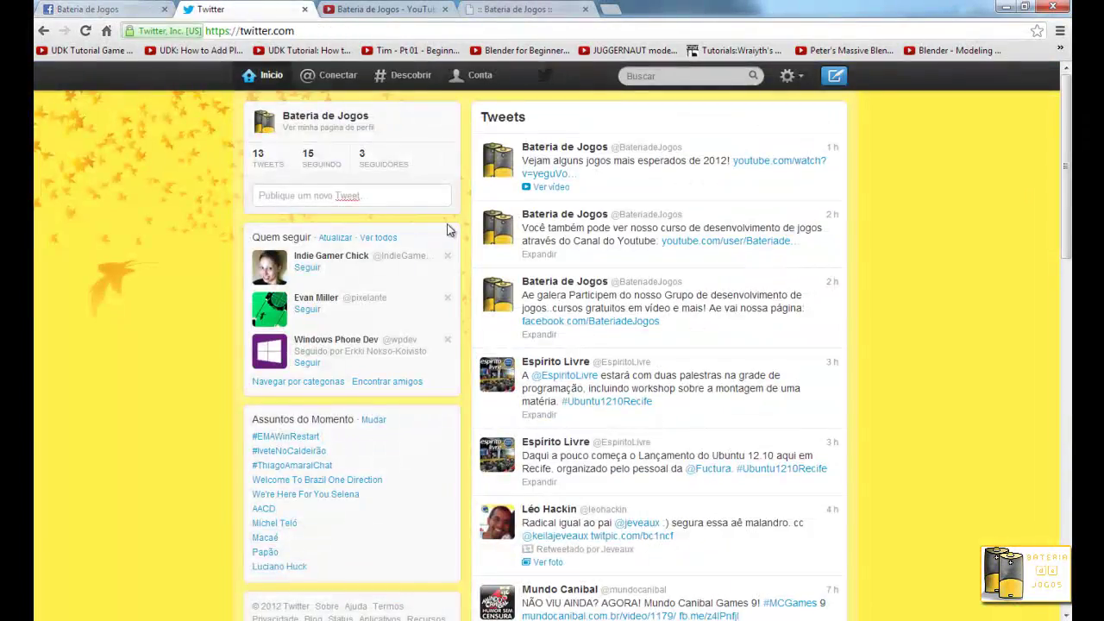
{"action": "left_click", "coordinate": [393, 8]}
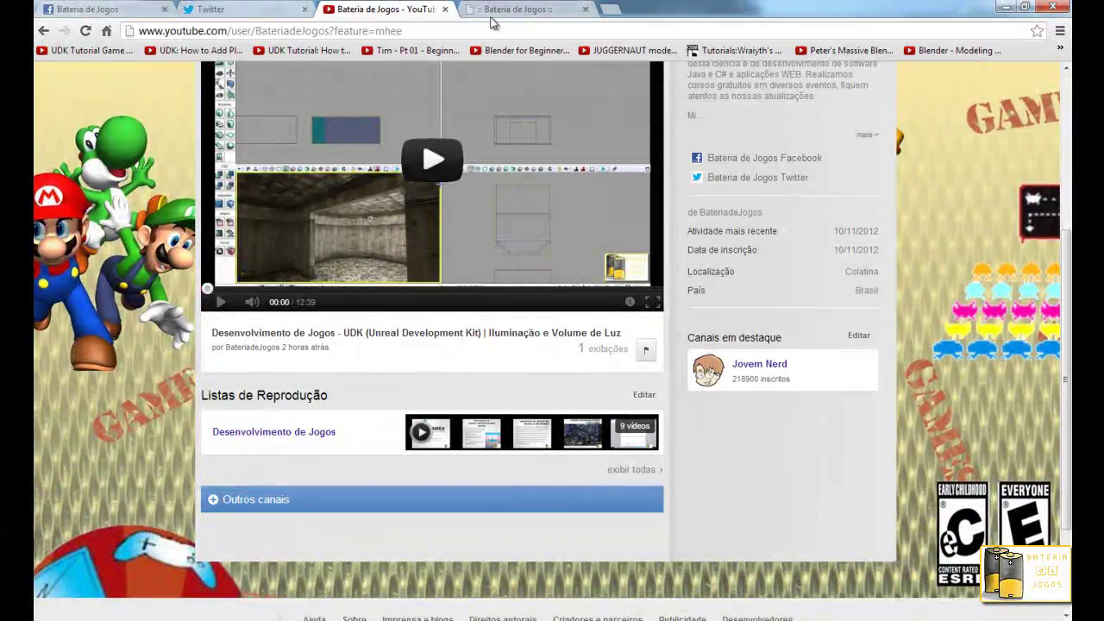
{"action": "left_click", "coordinate": [234, 9]}
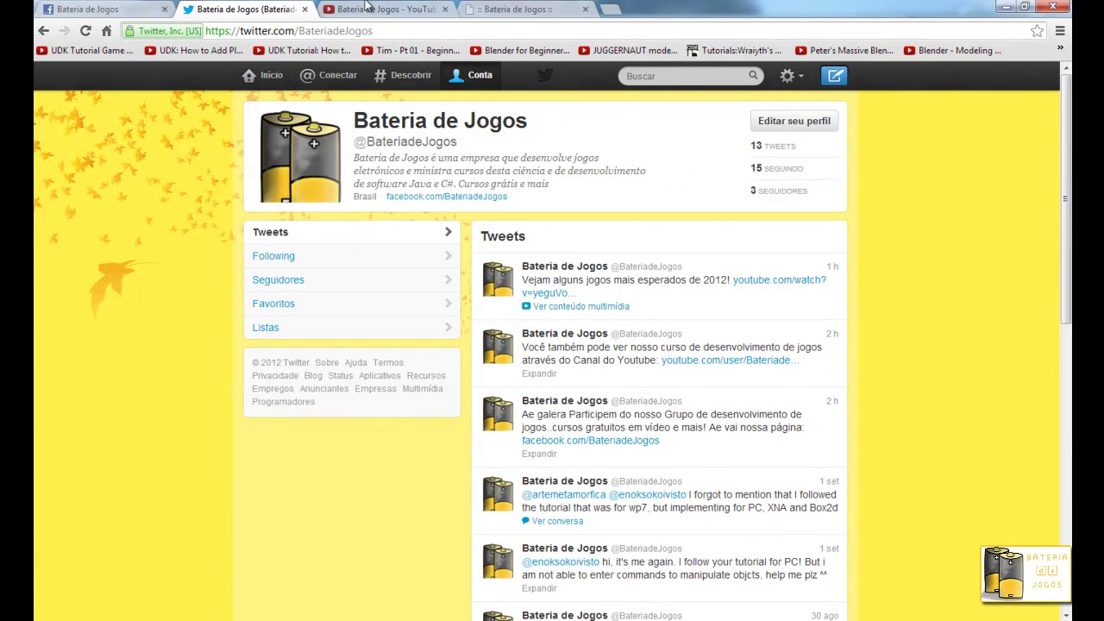
{"action": "left_click", "coordinate": [366, 8]}
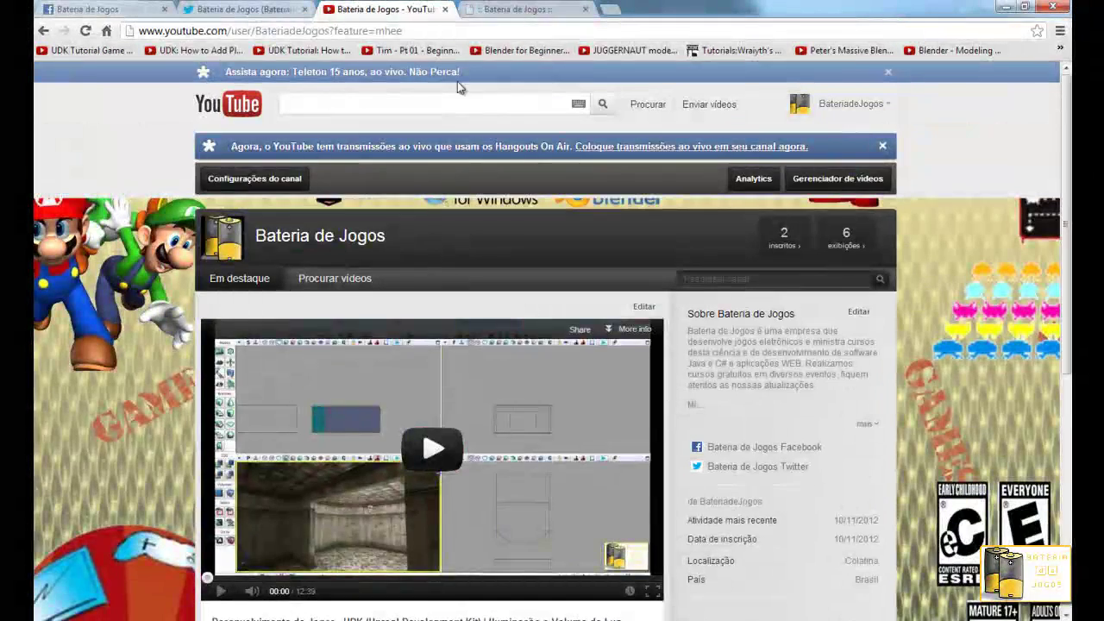
{"action": "left_click", "coordinate": [515, 8]}
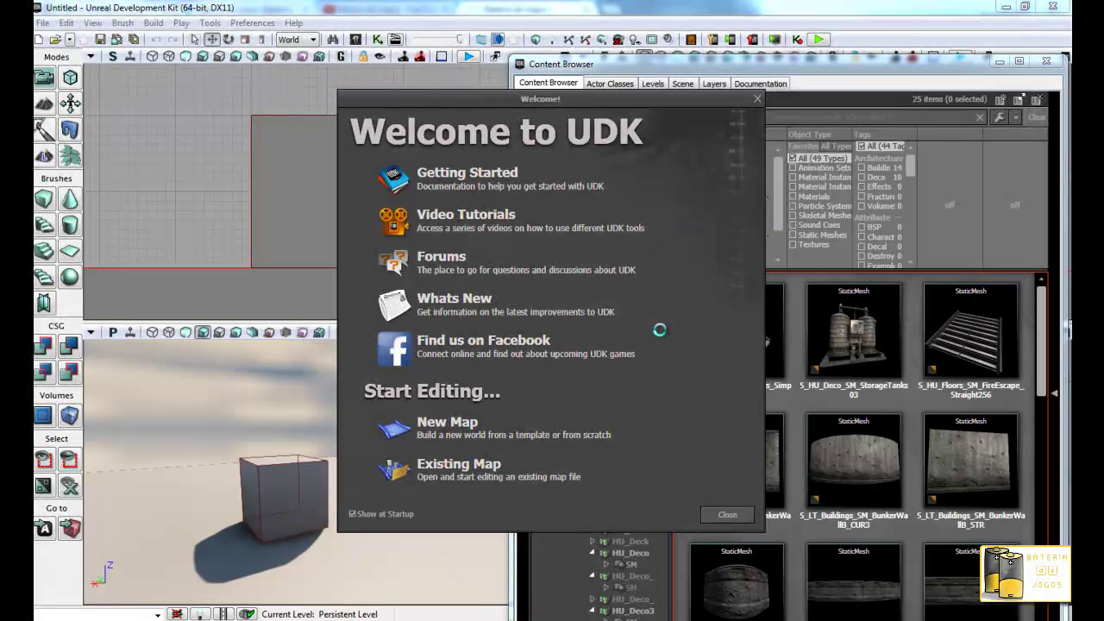
Step: Dismiss the Welcome to UDK screen and close the Content Browser
{"action": "left_click", "coordinate": [727, 514]}
{"action": "left_click", "coordinate": [1046, 61]}
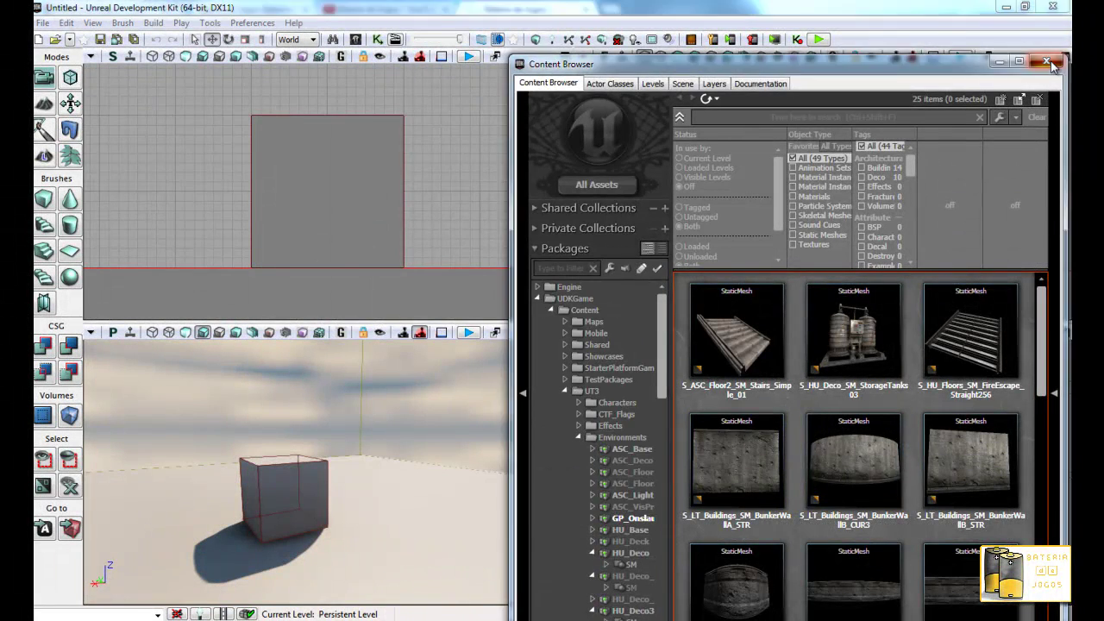
{"action": "right_click", "coordinate": [410, 449]}
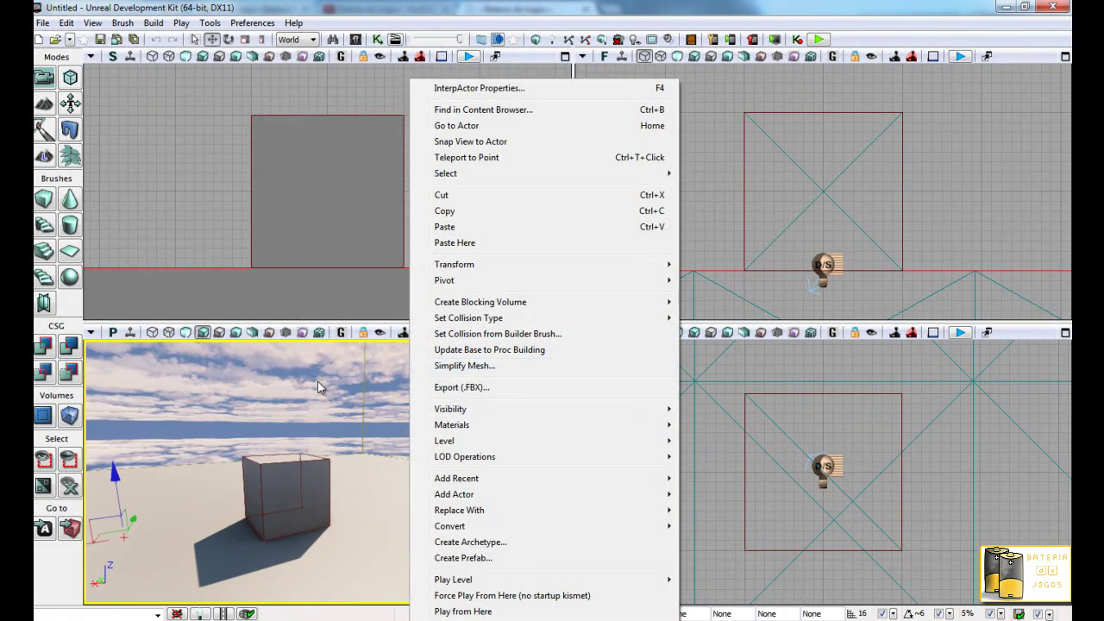
{"action": "left_click", "coordinate": [201, 190]}
Step: Open the aula01.udk map through File > Open
{"action": "left_click", "coordinate": [41, 23]}
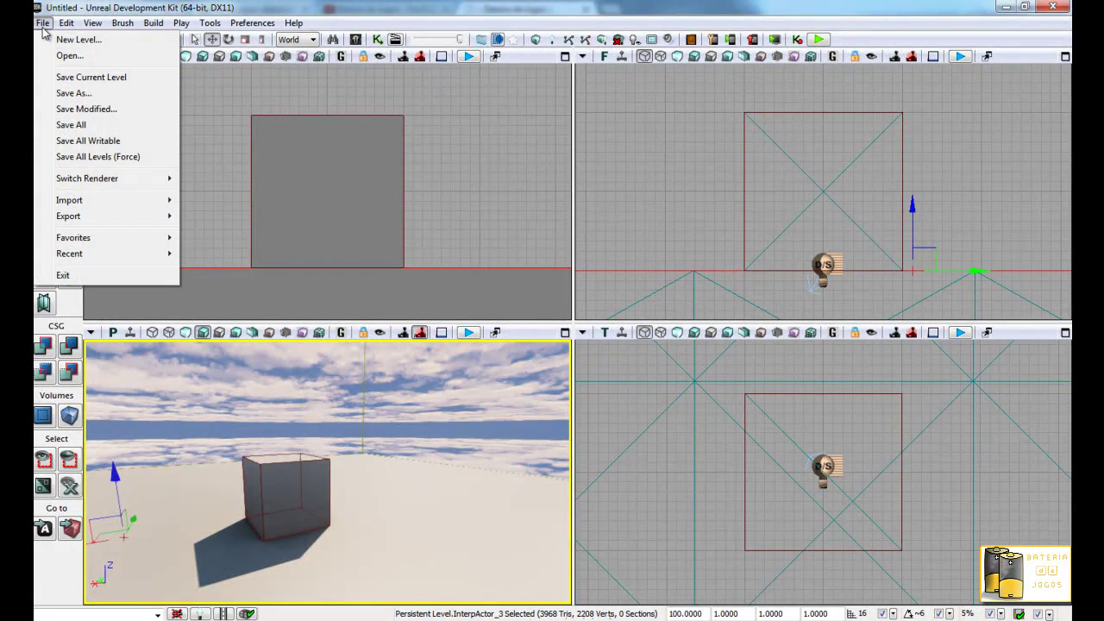
{"action": "left_click", "coordinate": [82, 58]}
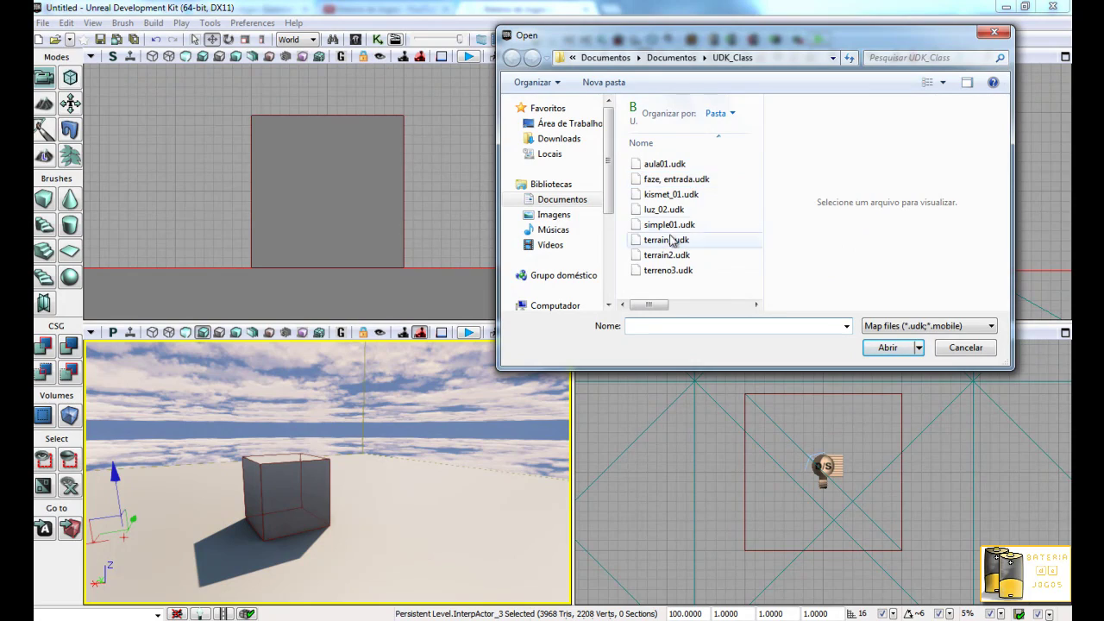
{"action": "double_click", "coordinate": [665, 164]}
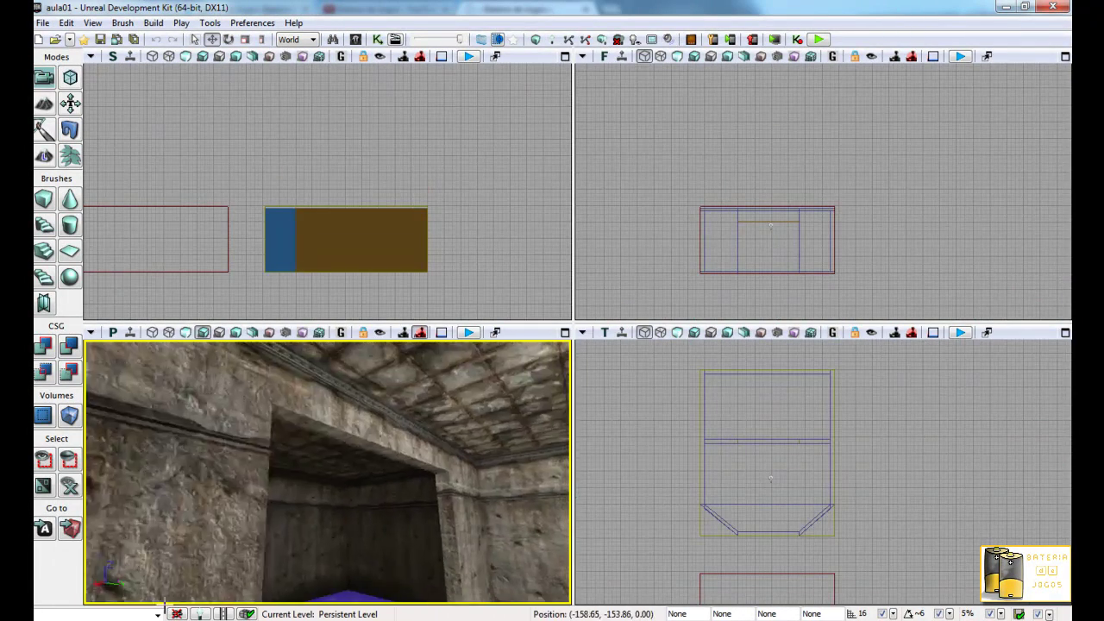
Step: Fly through aula01's stone doorway, then load simple01.udk from UDK_Class
{"action": "mouse_move", "coordinate": [224, 520]}
{"action": "left_mouse_down"}
{"action": "mouse_move", "coordinate": [339, 561]}
{"action": "mouse_move", "coordinate": [375, 390]}
{"action": "left_mouse_up"}
{"action": "mouse_move", "coordinate": [373, 390]}
{"action": "right_mouse_down"}
{"action": "mouse_move", "coordinate": [571, 342]}
{"action": "mouse_move", "coordinate": [566, 556]}
{"action": "mouse_move", "coordinate": [515, 587]}
{"action": "mouse_move", "coordinate": [472, 503]}
{"action": "mouse_move", "coordinate": [417, 540]}
{"action": "right_mouse_up"}
{"action": "left_click", "coordinate": [42, 22]}
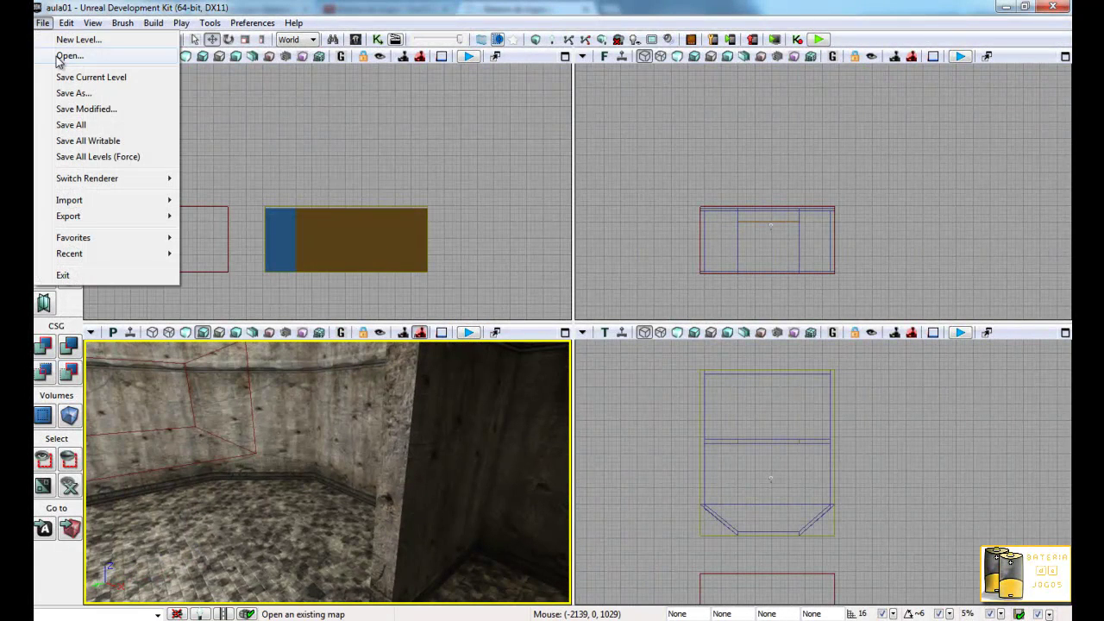
{"action": "left_click", "coordinate": [62, 56]}
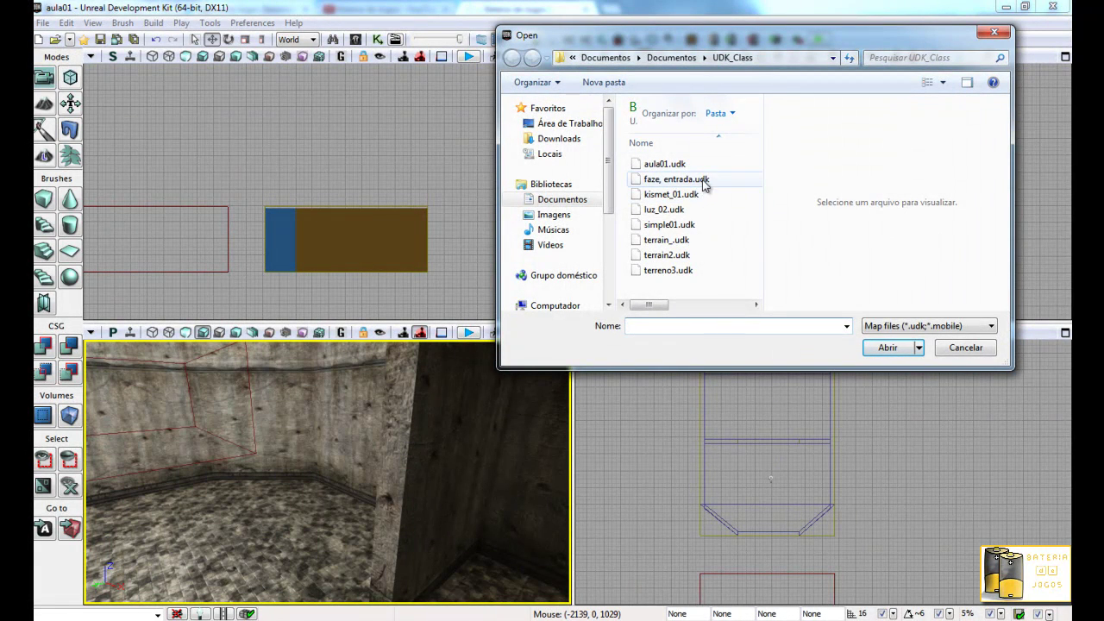
{"action": "double_click", "coordinate": [681, 224]}
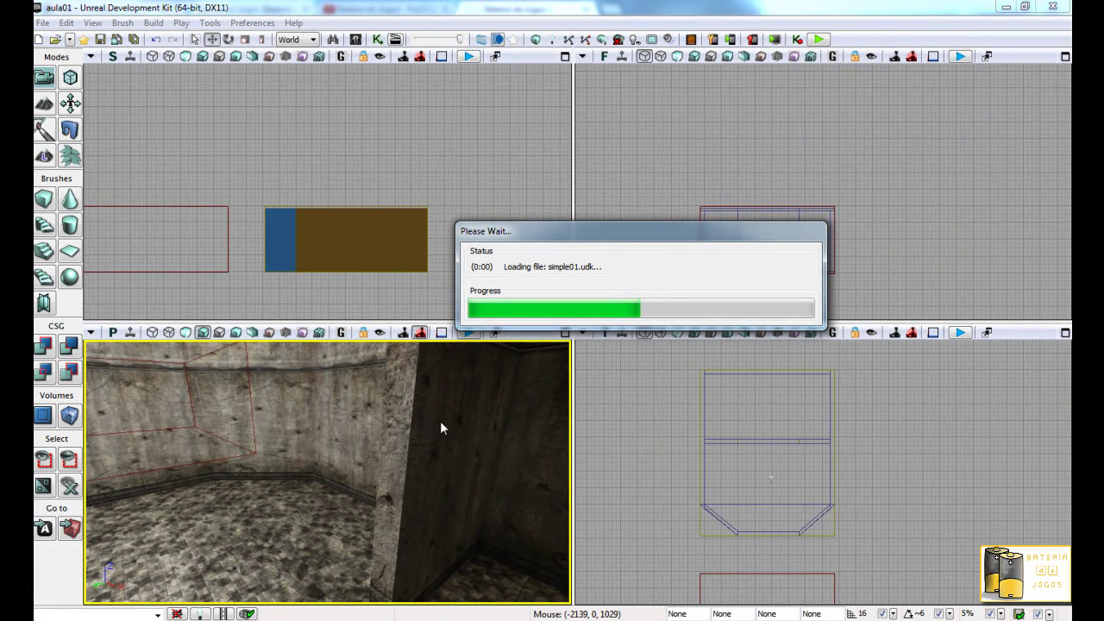
{"action": "mouse_move", "coordinate": [439, 435]}
{"action": "right_mouse_down"}
{"action": "mouse_move", "coordinate": [474, 481]}
{"action": "mouse_move", "coordinate": [376, 535]}
{"action": "right_mouse_up"}
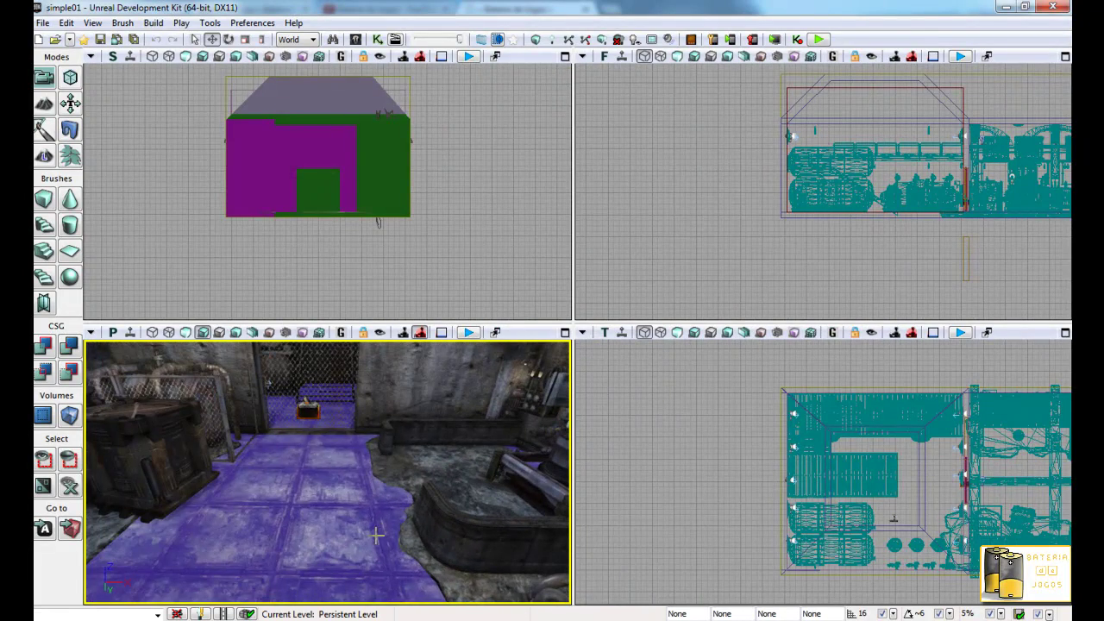
Step: Maximize the perspective viewport and look around at the tanks, pipes, cage and barrels
{"action": "key", "text": "Escape"}
{"action": "left_click", "coordinate": [564, 333]}
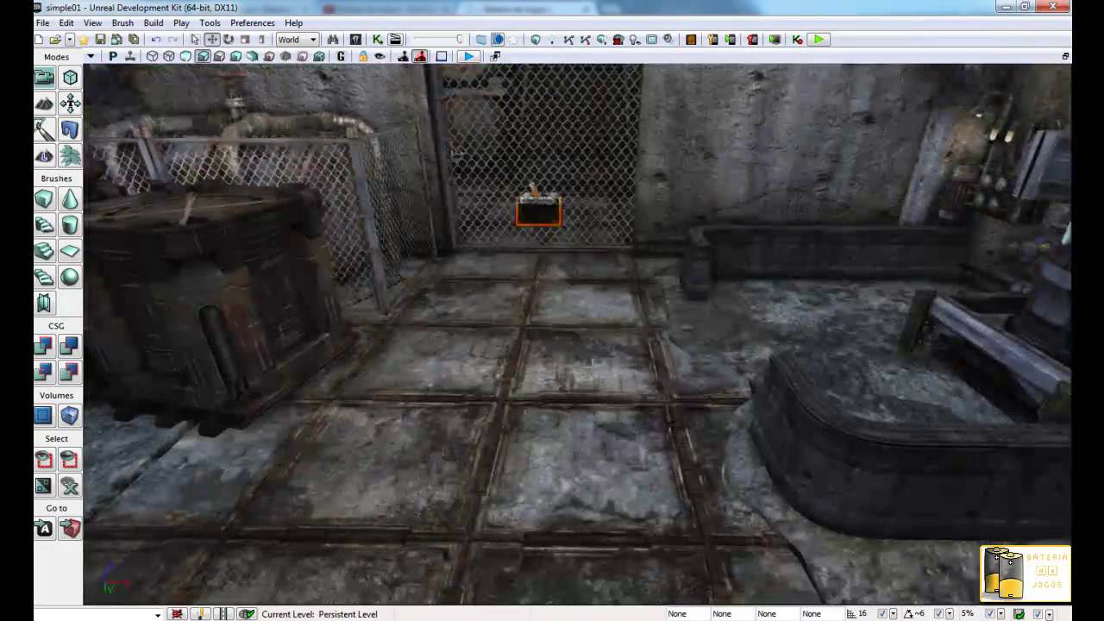
{"action": "right_click_drag", "start_coordinate": [809, 357], "coordinate": [86, 170]}
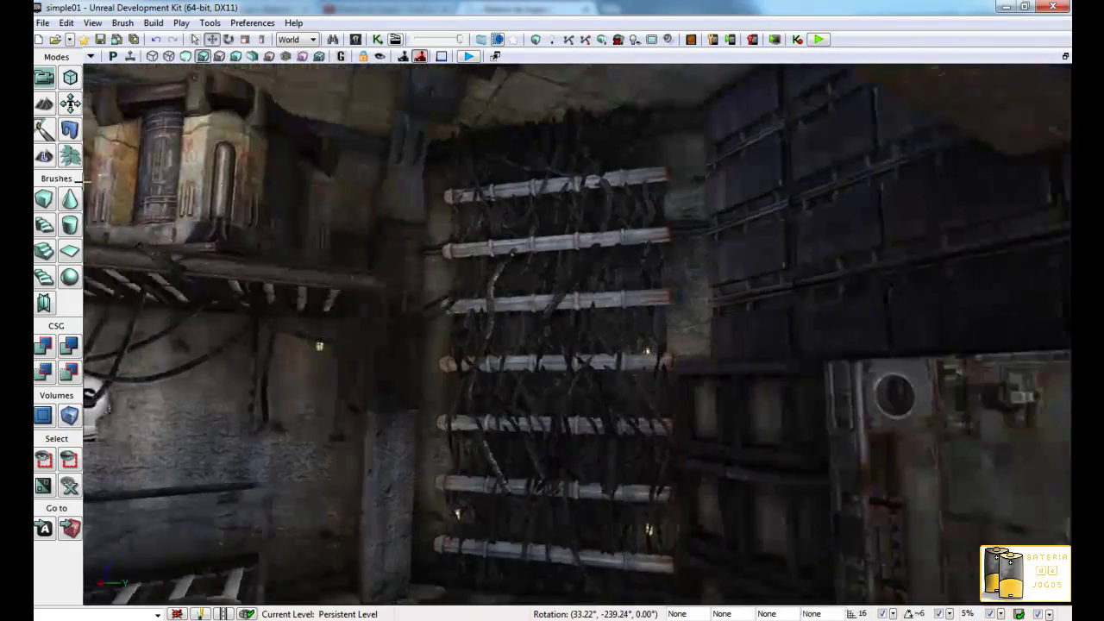
{"action": "scroll", "coordinate": [85, 179], "scroll_direction": "up", "scroll_amount": 5}
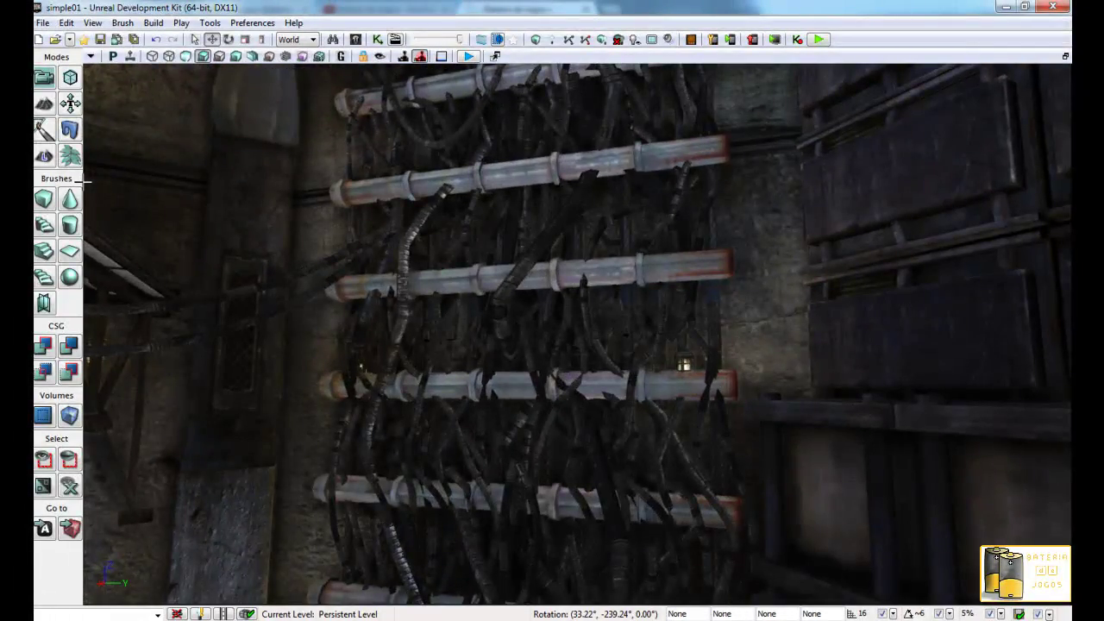
{"action": "mouse_move", "coordinate": [87, 178]}
{"action": "right_mouse_down"}
{"action": "mouse_move", "coordinate": [979, 178]}
{"action": "mouse_move", "coordinate": [726, 237]}
{"action": "right_mouse_up"}
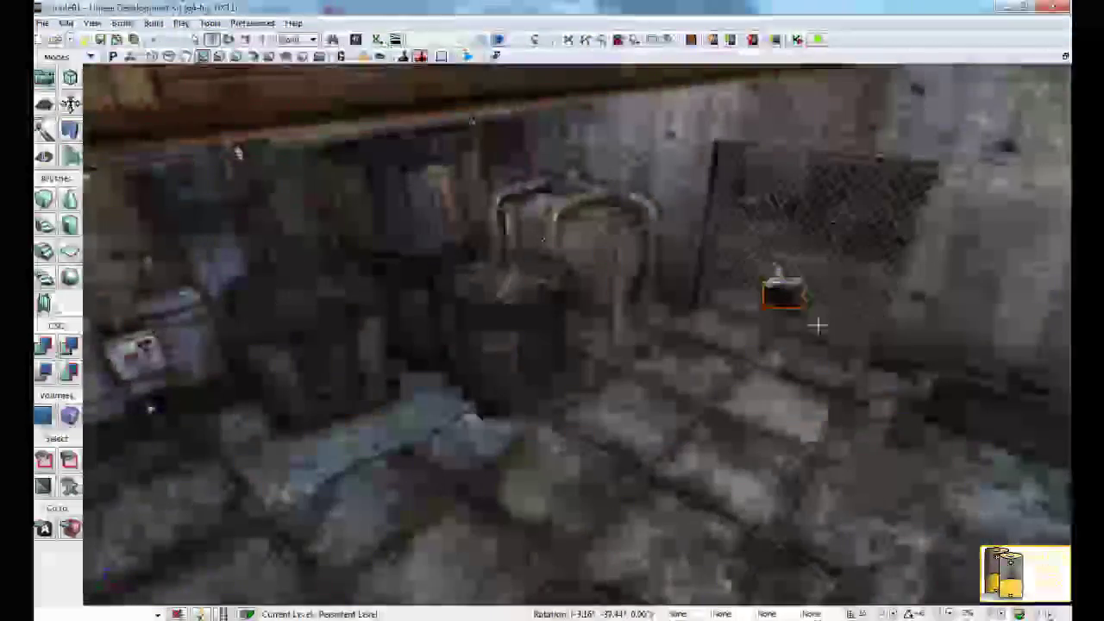
{"action": "right_click_drag", "start_coordinate": [825, 318], "coordinate": [860, 234]}
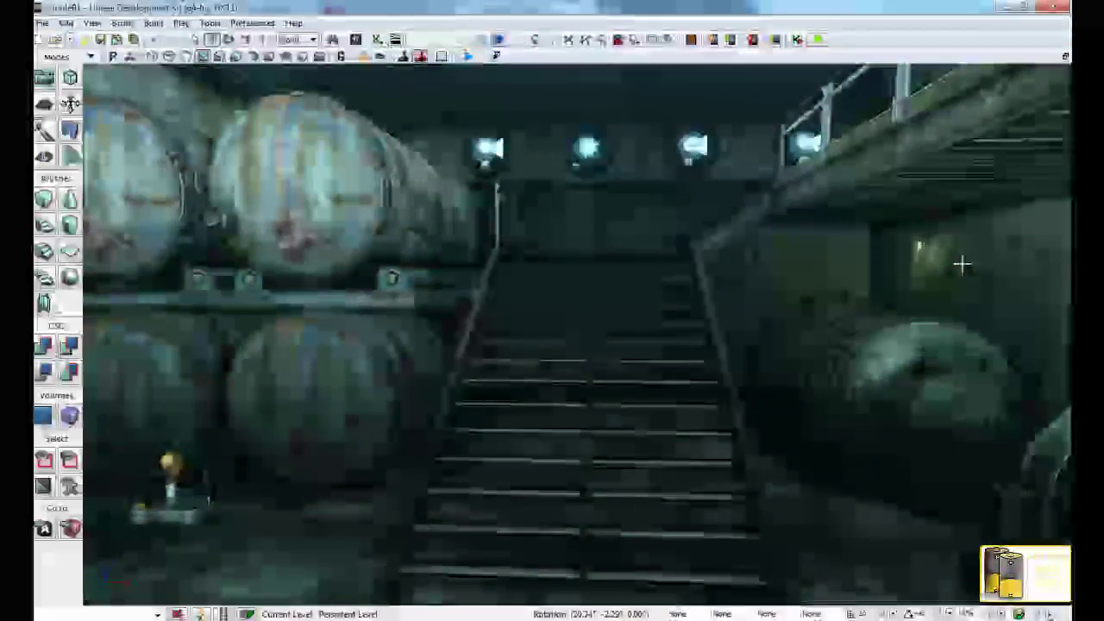
{"action": "right_click_drag", "start_coordinate": [961, 264], "coordinate": [732, 222]}
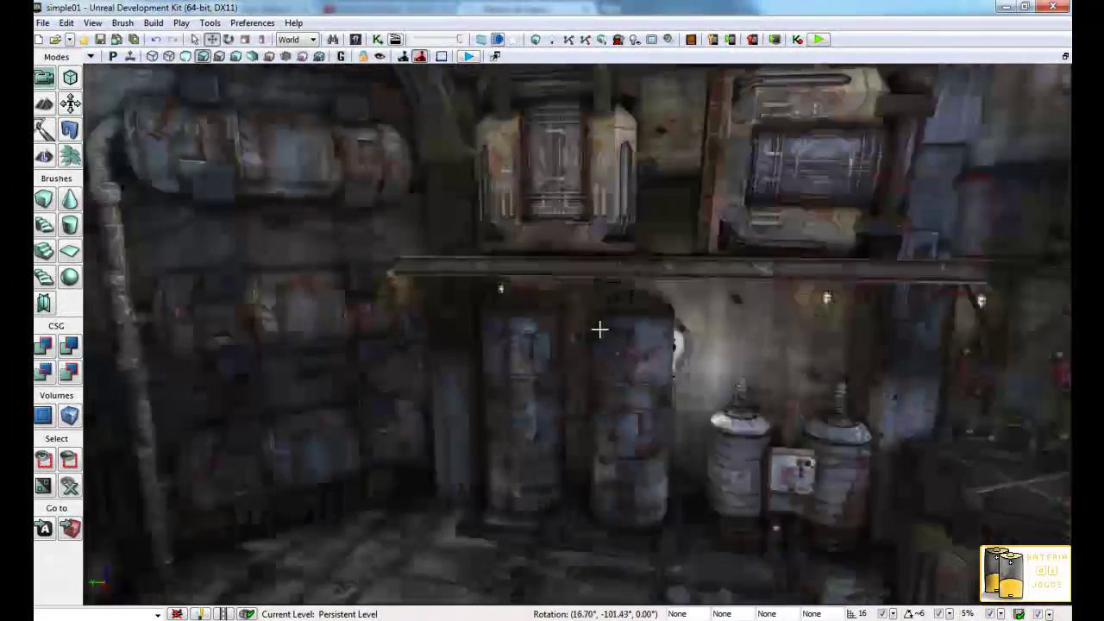
{"action": "mouse_move", "coordinate": [599, 329]}
{"action": "right_mouse_down"}
{"action": "mouse_move", "coordinate": [388, 249]}
{"action": "mouse_move", "coordinate": [822, 327]}
{"action": "right_mouse_up"}
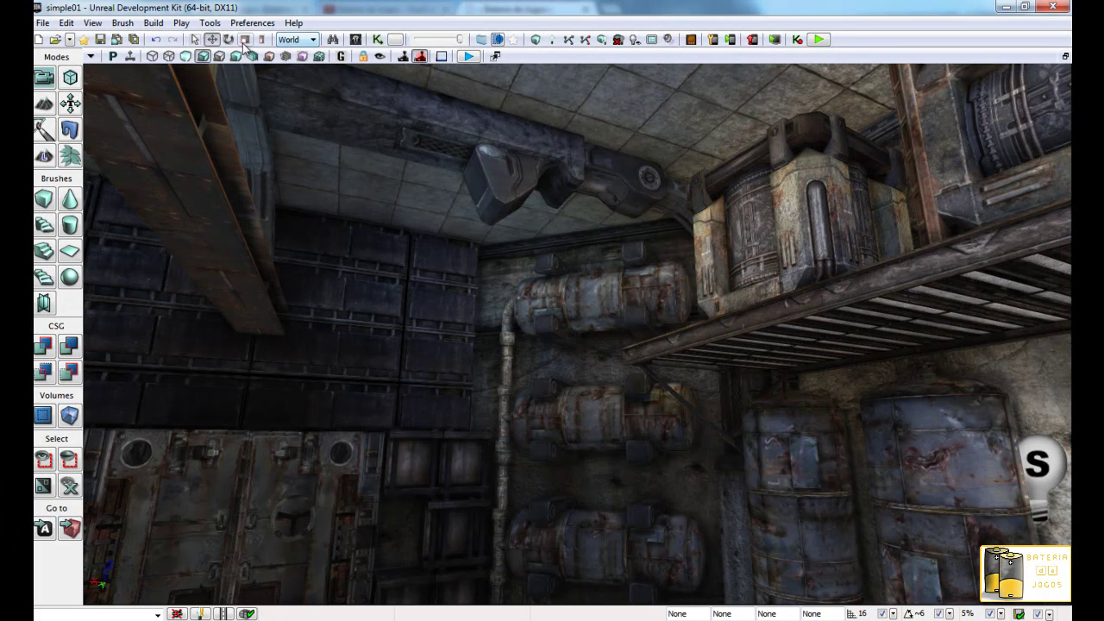
Step: Hide the Suportes, PortaCompAnelAco, None, luzes1 and gasdut layers in the Layers tab
{"action": "left_click", "coordinate": [354, 39]}
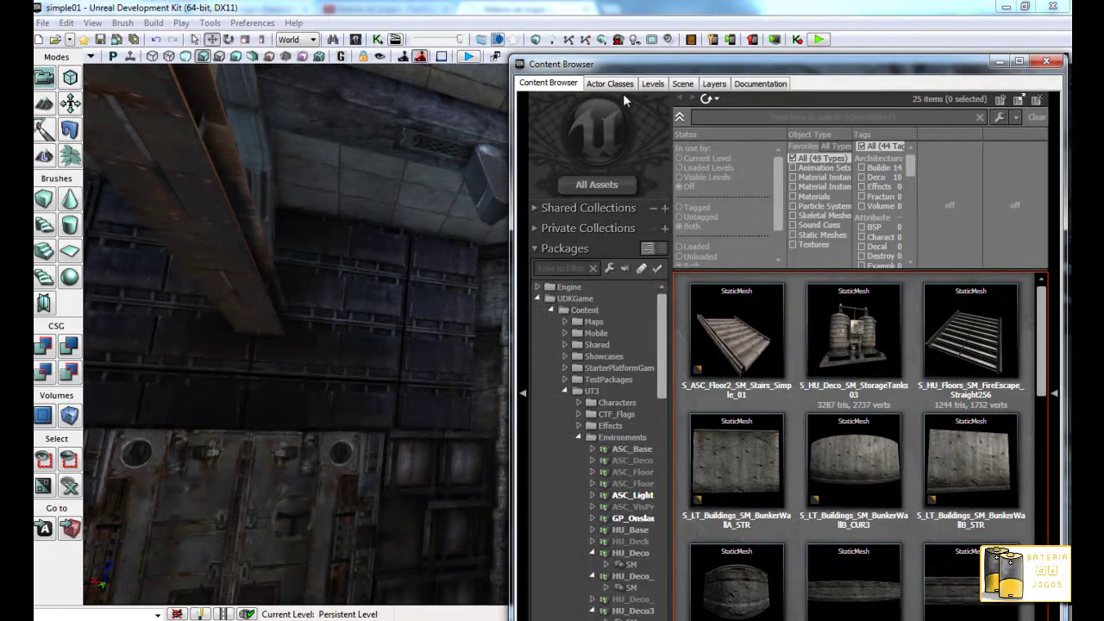
{"action": "left_click", "coordinate": [720, 88]}
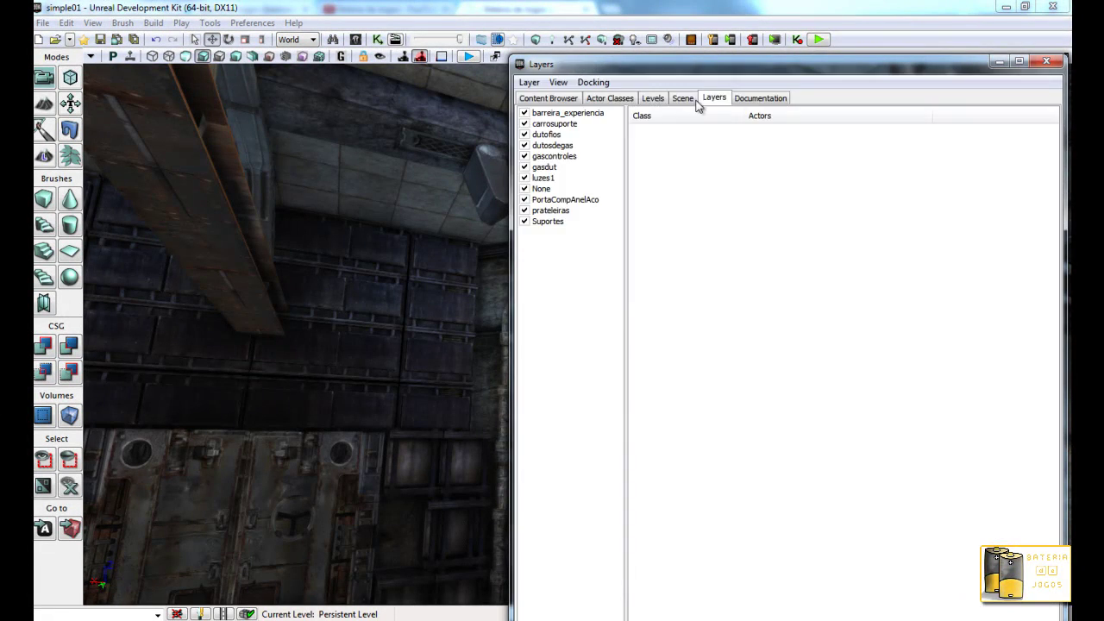
{"action": "left_click", "coordinate": [523, 221]}
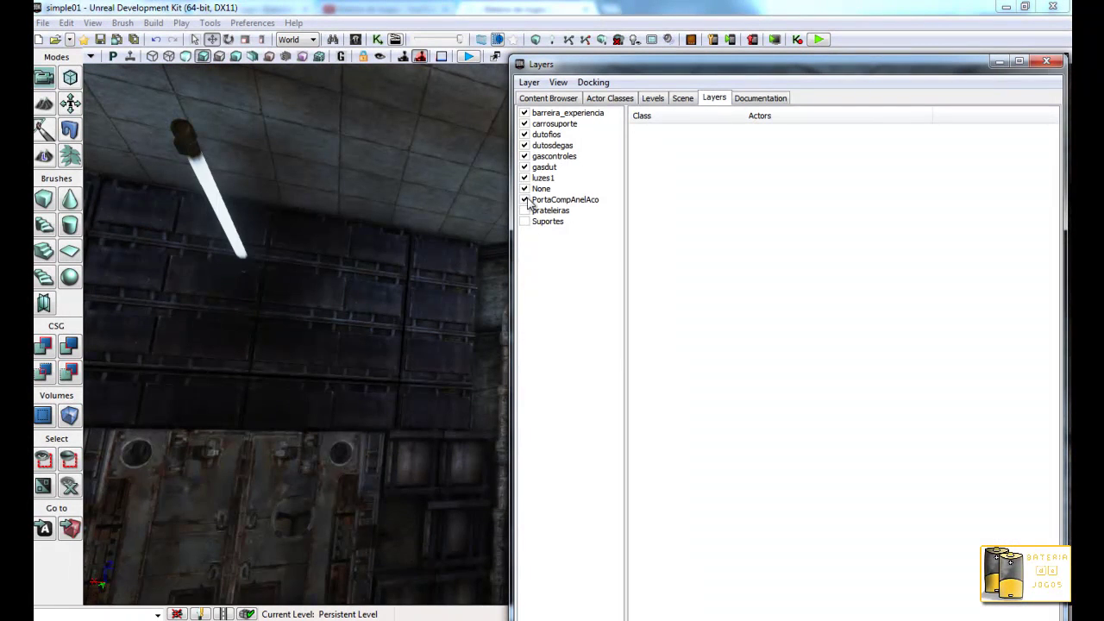
{"action": "left_click", "coordinate": [524, 199]}
{"action": "left_click", "coordinate": [524, 188]}
{"action": "left_click", "coordinate": [524, 178]}
{"action": "left_click", "coordinate": [523, 166]}
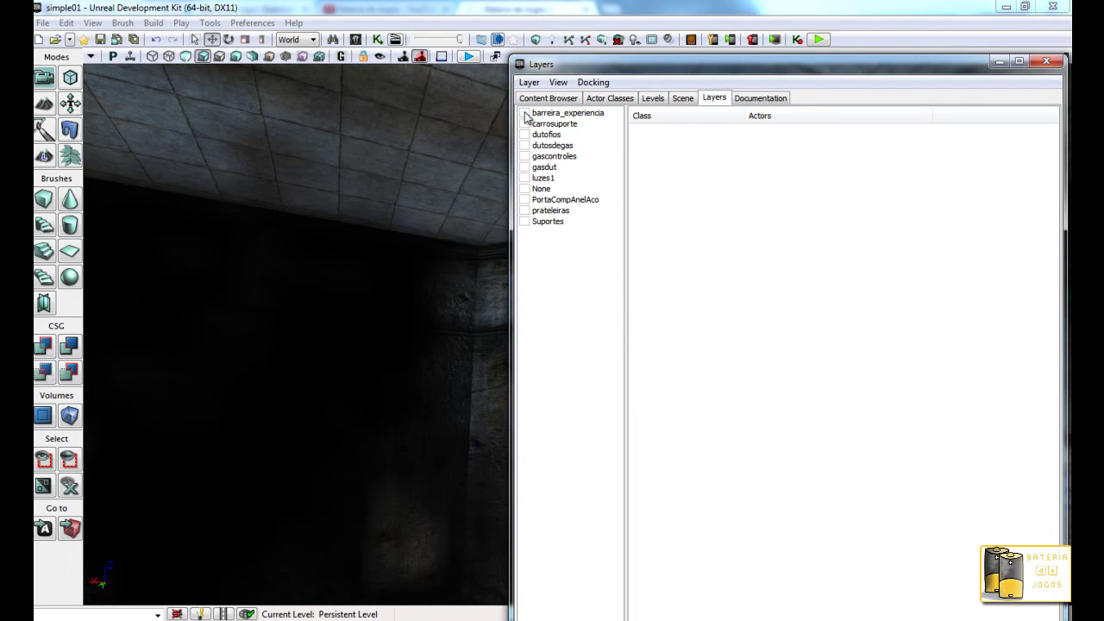
Step: Move the Layers window down and minimize it, then view the empty room
{"action": "left_click_drag", "start_coordinate": [878, 57], "coordinate": [869, 239]}
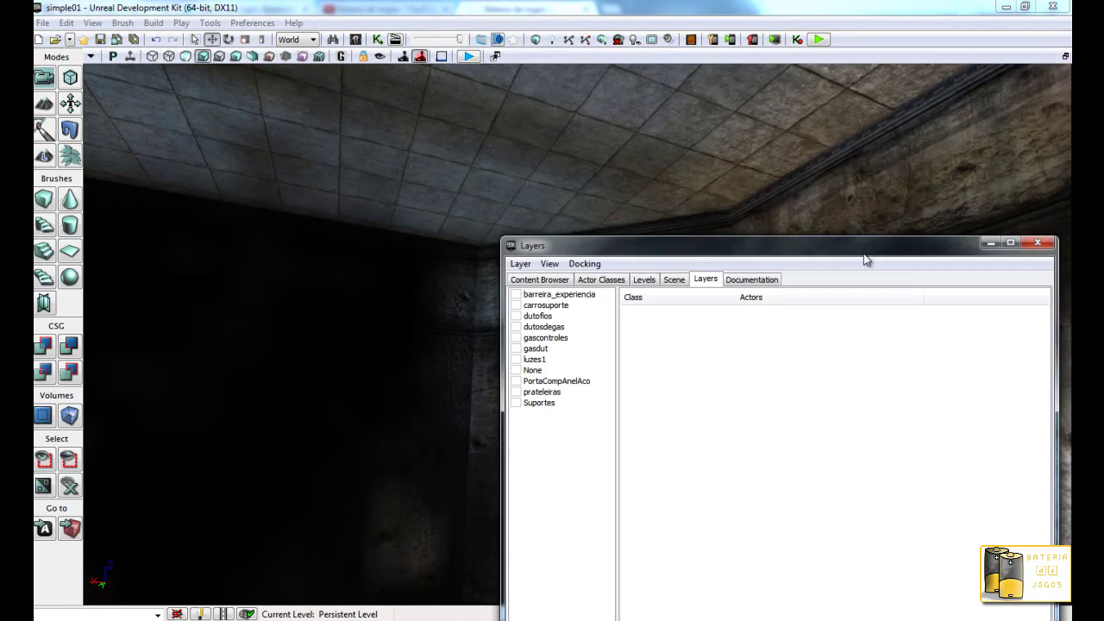
{"action": "left_click", "coordinate": [989, 244]}
{"action": "mouse_move", "coordinate": [598, 342]}
{"action": "right_mouse_down"}
{"action": "mouse_move", "coordinate": [1015, 405]}
{"action": "mouse_move", "coordinate": [866, 500]}
{"action": "mouse_move", "coordinate": [278, 522]}
{"action": "mouse_move", "coordinate": [181, 405]}
{"action": "mouse_move", "coordinate": [1060, 338]}
{"action": "mouse_move", "coordinate": [1069, 460]}
{"action": "mouse_move", "coordinate": [582, 362]}
{"action": "right_mouse_up"}
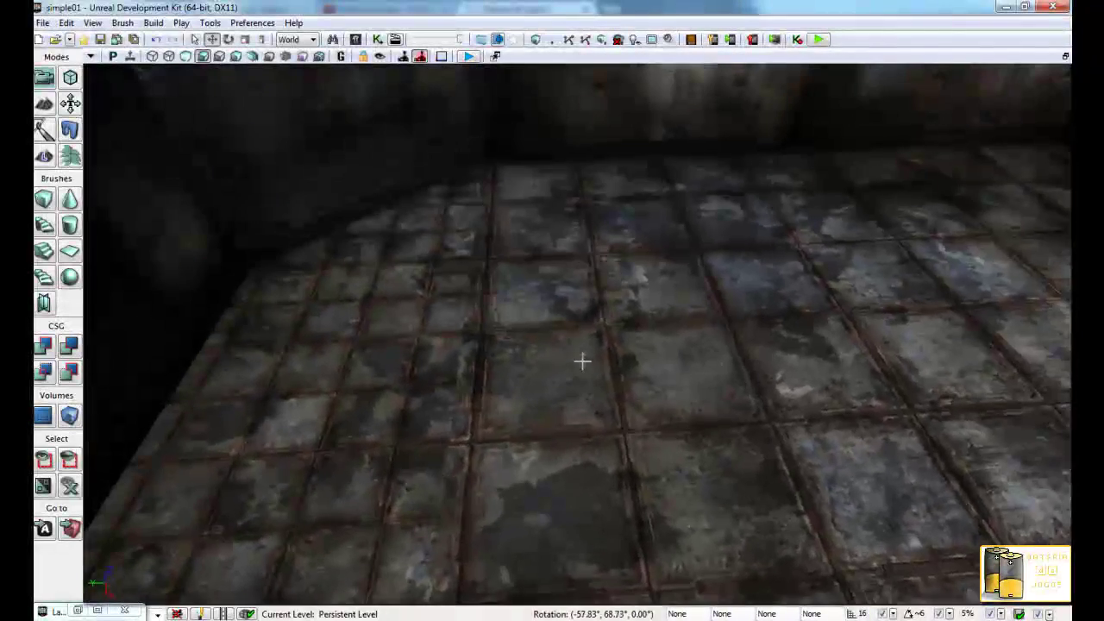
Step: Give both floor surfaces planar texture alignment and a simple texture scale of 2.0
{"action": "left_click", "coordinate": [542, 406]}
{"action": "left_click", "coordinate": [409, 408], "text": "ctrl"}
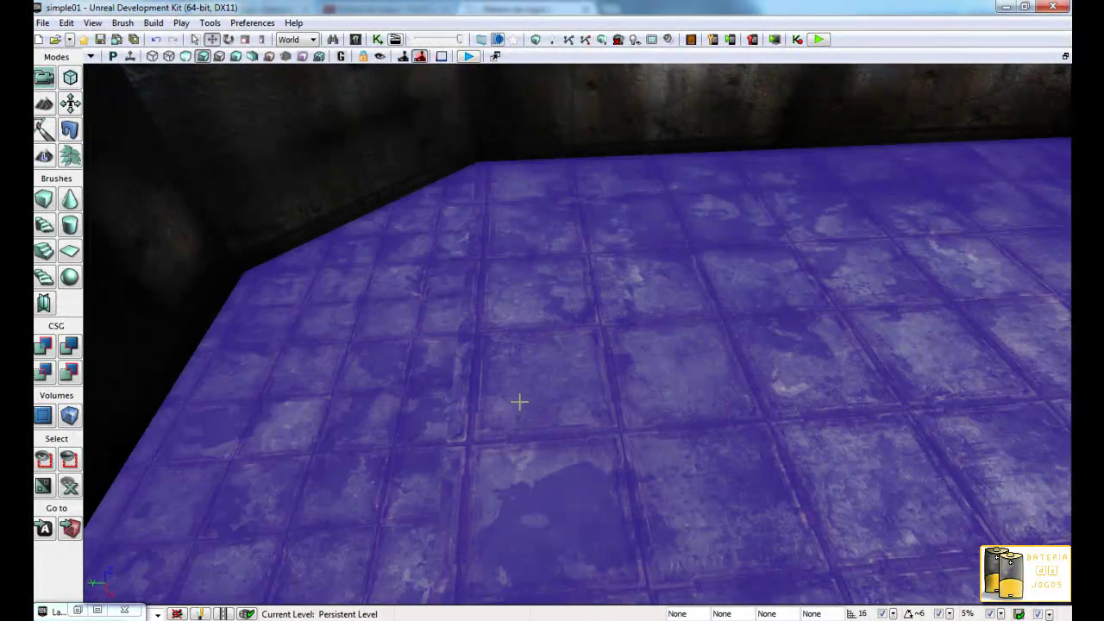
{"action": "right_click", "coordinate": [521, 408]}
{"action": "left_click", "coordinate": [656, 97]}
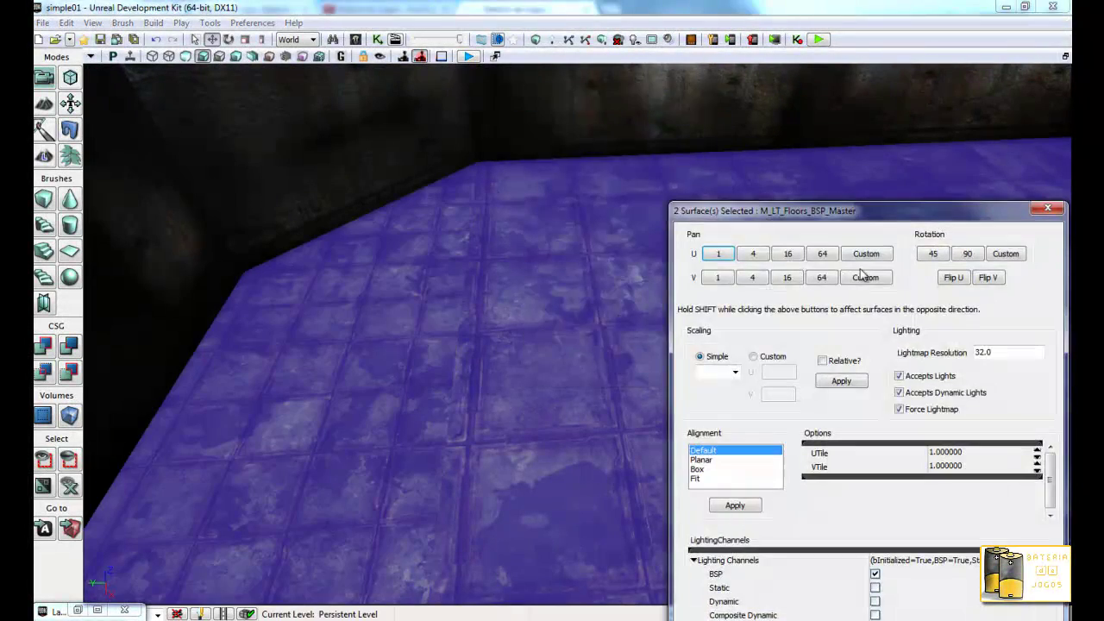
{"action": "left_click", "coordinate": [734, 461]}
{"action": "left_click", "coordinate": [731, 507]}
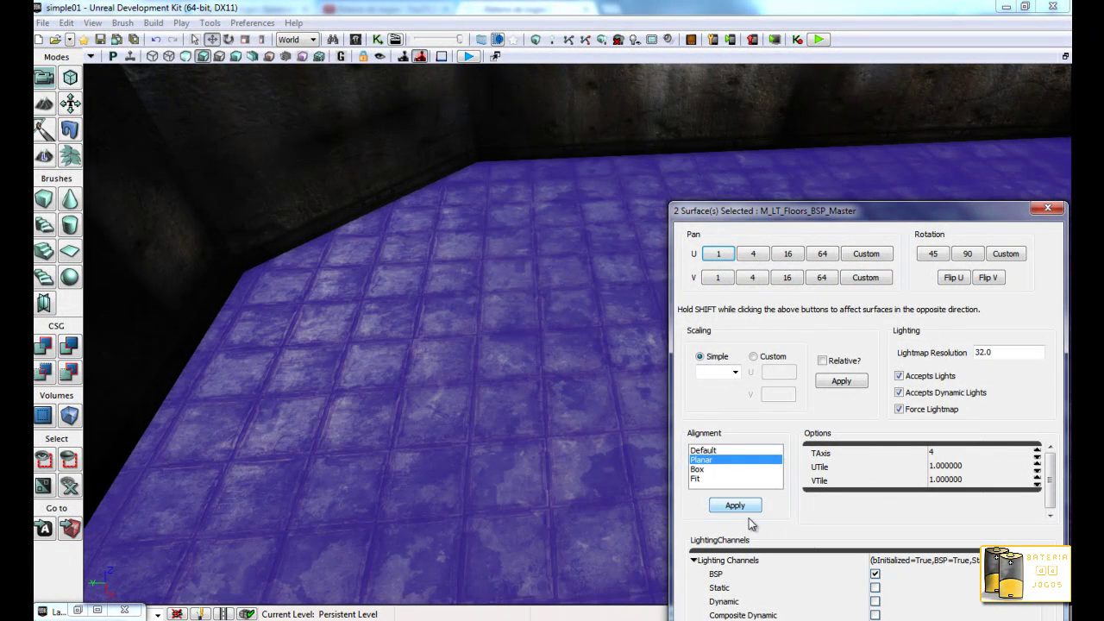
{"action": "left_click", "coordinate": [735, 374]}
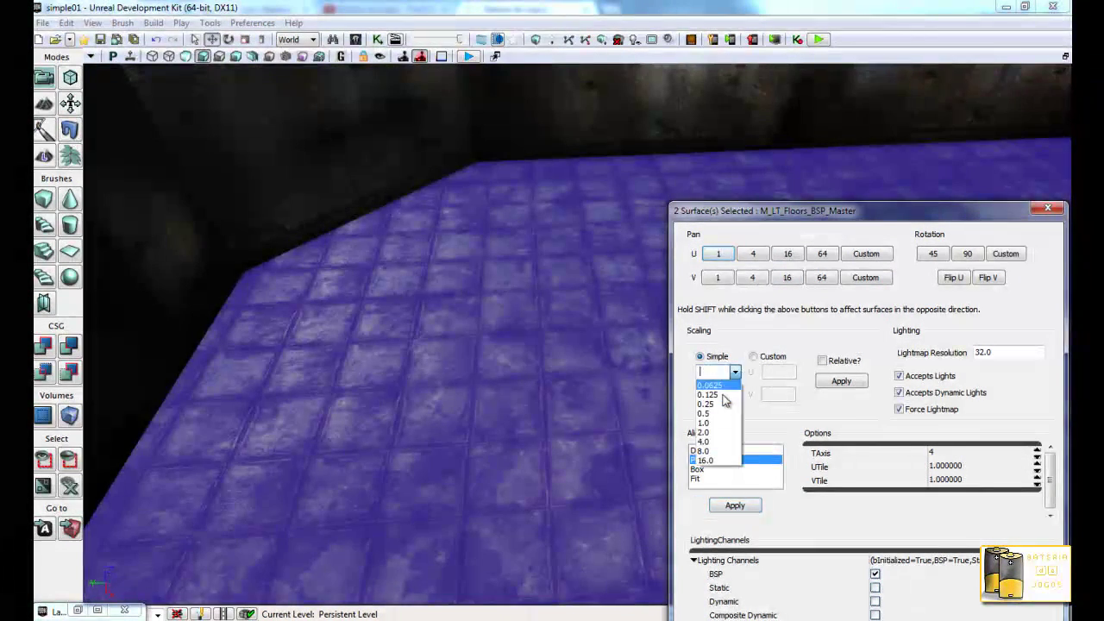
{"action": "left_click", "coordinate": [720, 433]}
{"action": "left_click", "coordinate": [849, 382]}
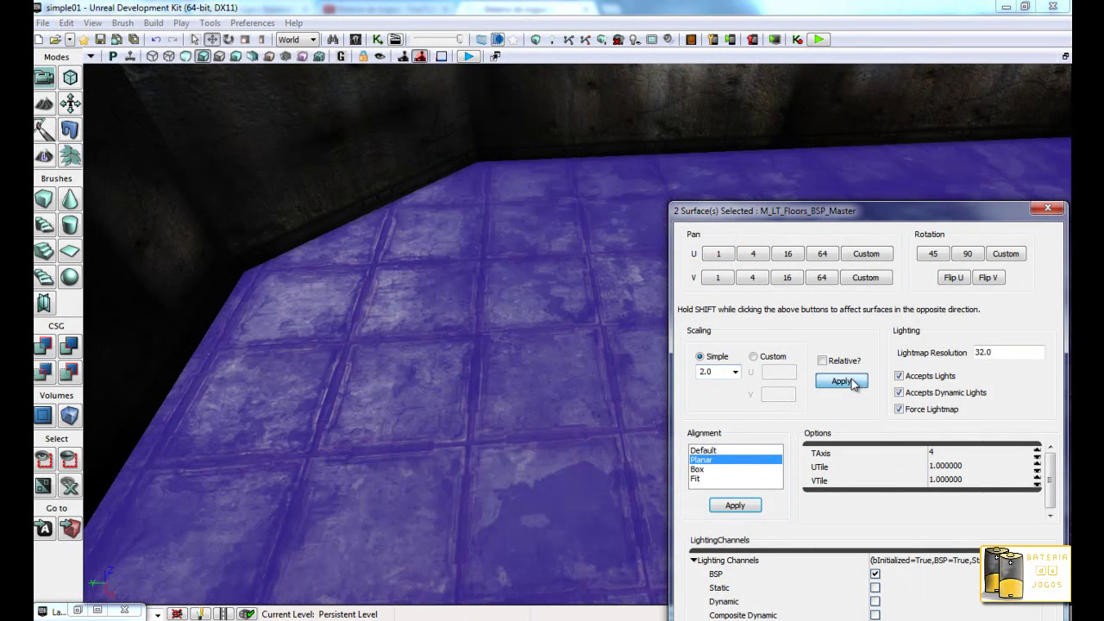
{"action": "left_click", "coordinate": [1047, 210]}
Step: Fly the camera to the doorway wall and through the doorway into the room
{"action": "right_click_drag", "start_coordinate": [851, 365], "coordinate": [1066, 212]}
{"action": "left_click_drag", "start_coordinate": [1067, 212], "coordinate": [745, 424]}
{"action": "mouse_move", "coordinate": [746, 415]}
{"action": "right_mouse_down"}
{"action": "mouse_move", "coordinate": [511, 604]}
{"action": "mouse_move", "coordinate": [617, 432]}
{"action": "right_mouse_up"}
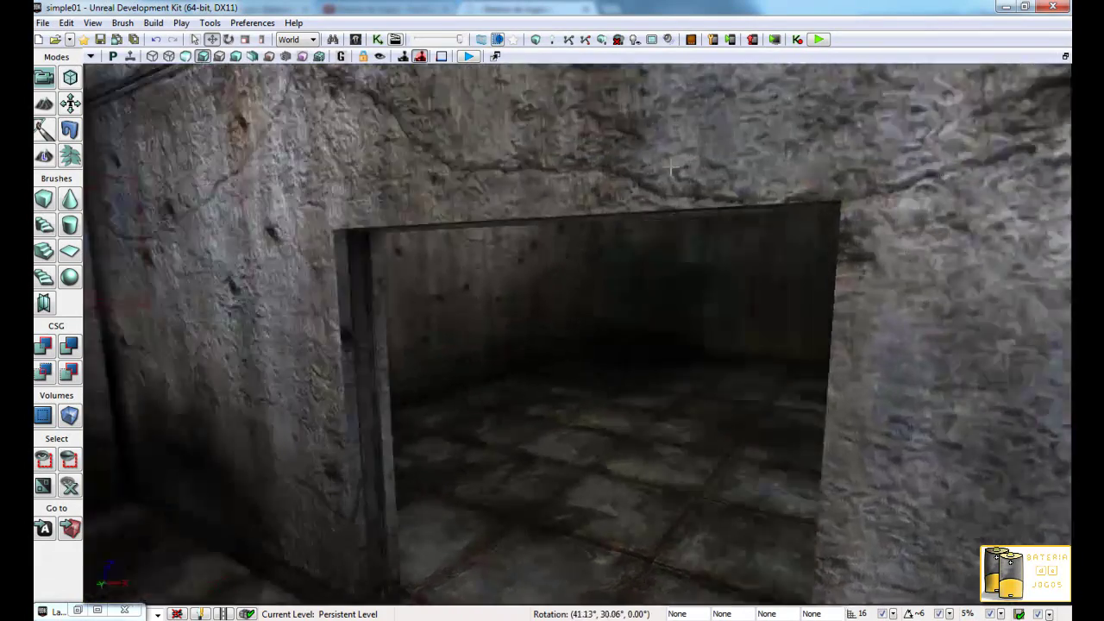
{"action": "right_click_drag", "start_coordinate": [671, 167], "coordinate": [775, 130]}
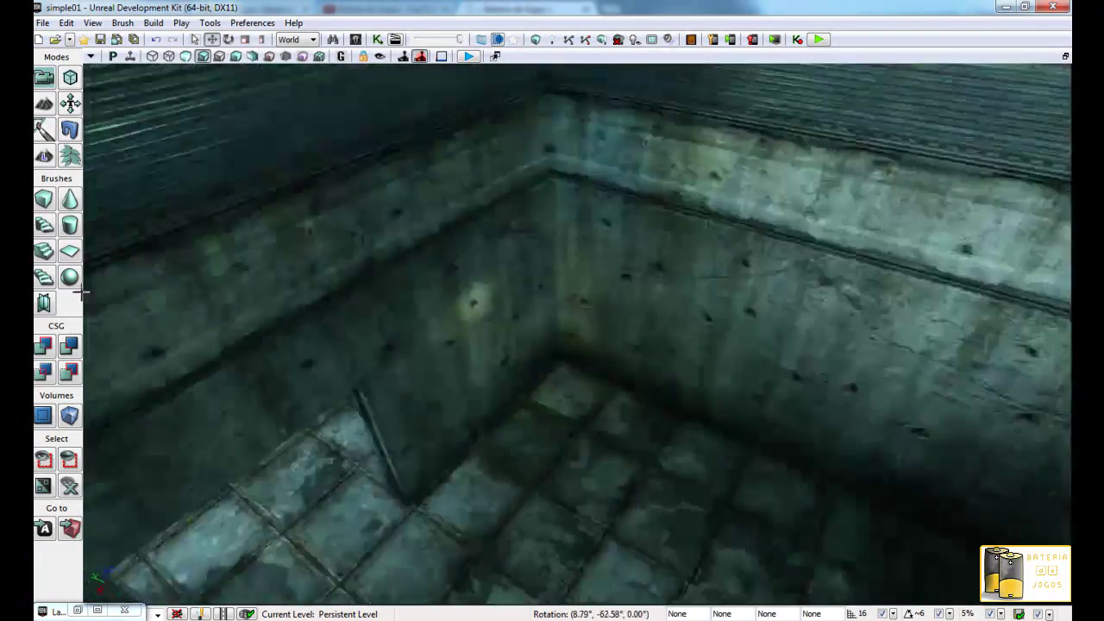
Step: Look around the room's ceiling and doorway wall, then restore the minimized Layers window
{"action": "mouse_move", "coordinate": [84, 294]}
{"action": "right_mouse_down"}
{"action": "mouse_move", "coordinate": [170, 198]}
{"action": "mouse_move", "coordinate": [304, 601]}
{"action": "mouse_move", "coordinate": [83, 569]}
{"action": "right_mouse_up"}
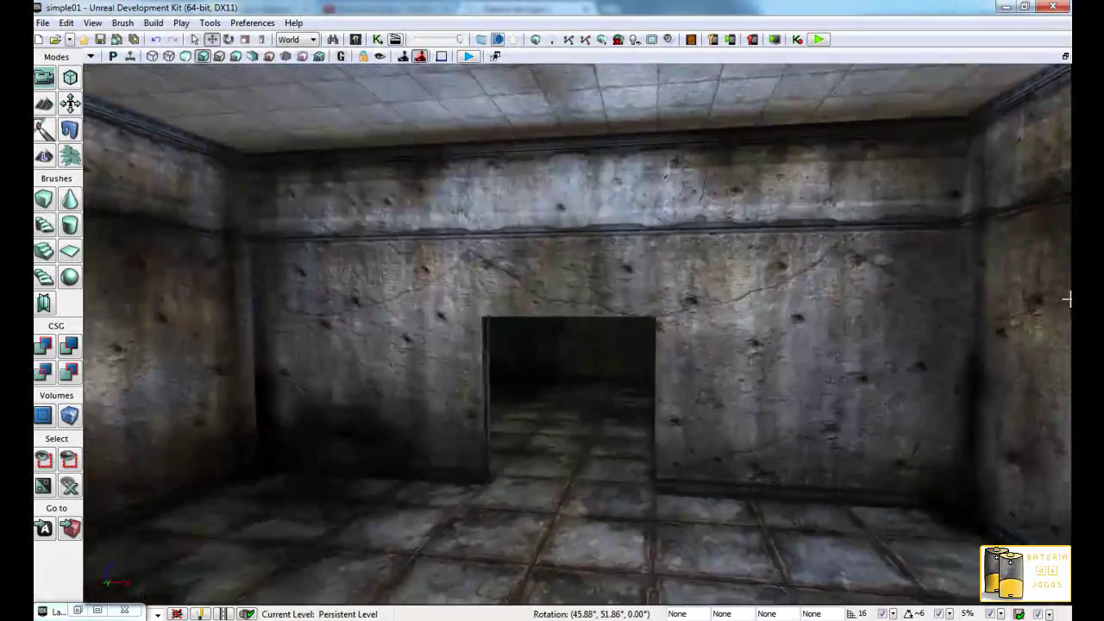
{"action": "mouse_move", "coordinate": [84, 569]}
{"action": "right_mouse_down"}
{"action": "mouse_move", "coordinate": [1023, 424]}
{"action": "mouse_move", "coordinate": [936, 279]}
{"action": "mouse_move", "coordinate": [820, 327]}
{"action": "right_mouse_up"}
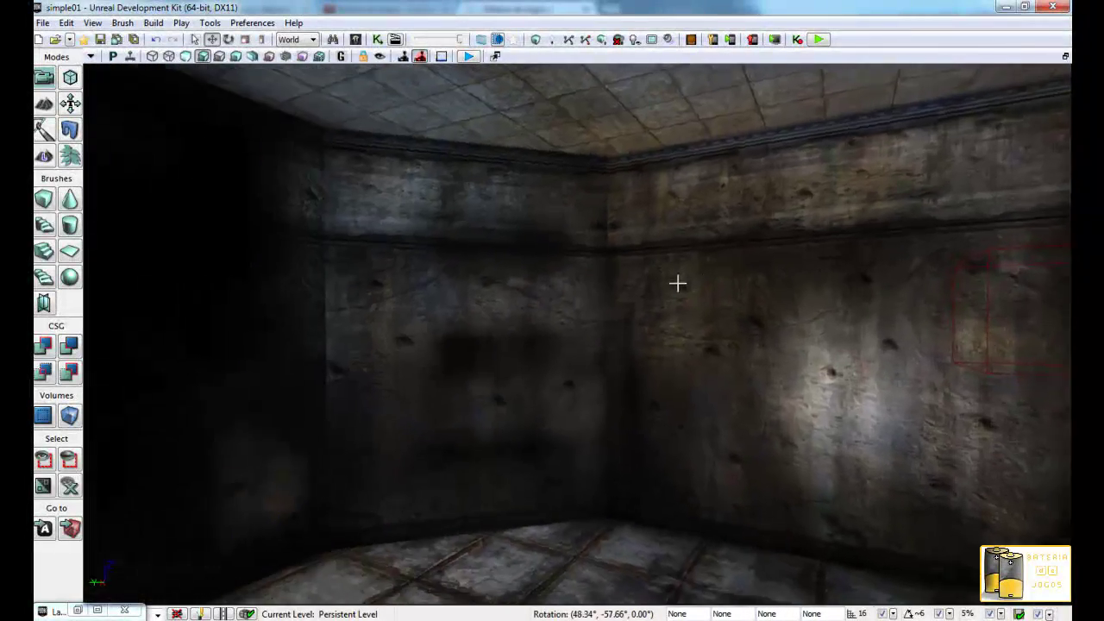
{"action": "right_click_drag", "start_coordinate": [820, 327], "coordinate": [436, 356]}
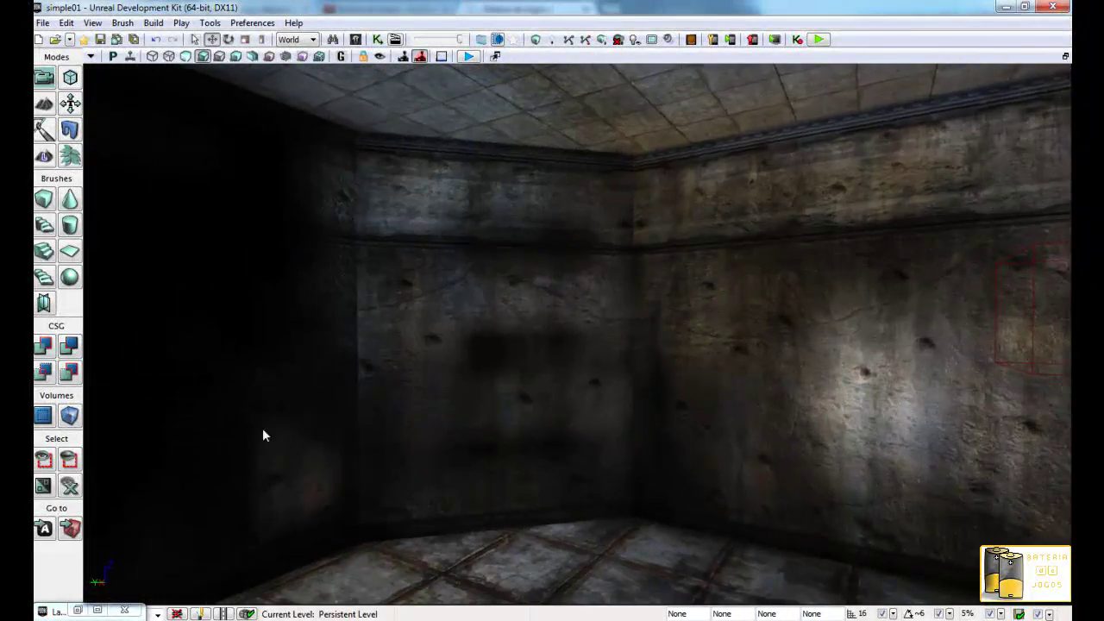
{"action": "left_click", "coordinate": [98, 610]}
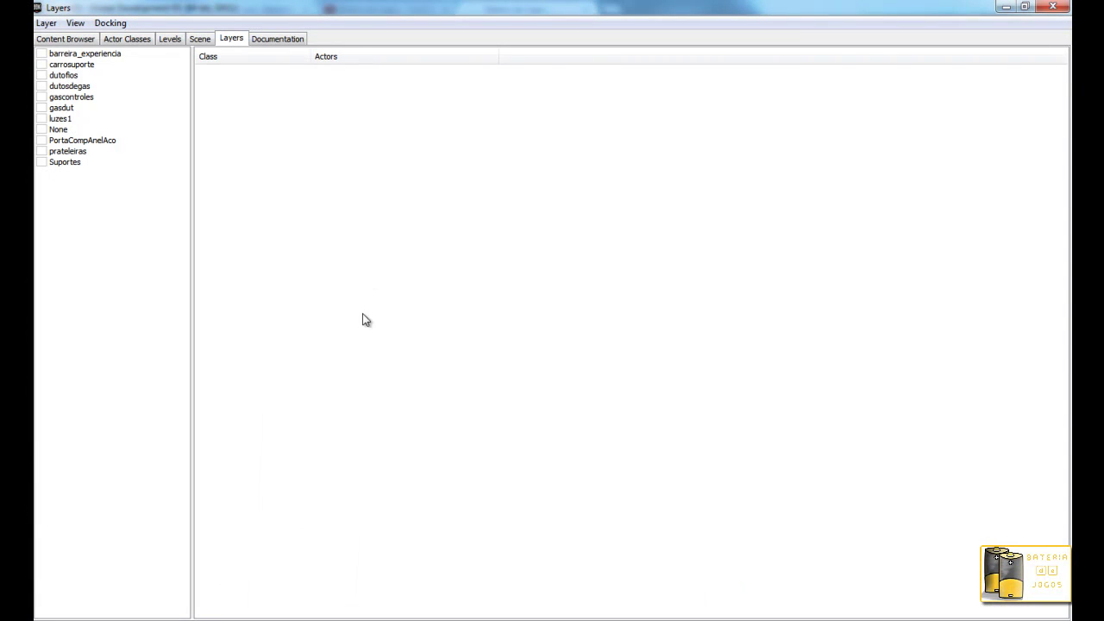
Step: Float the Layers window at lower right, re-enable the Suportes layer and list its StaticMeshActors
{"action": "left_click", "coordinate": [1026, 7]}
{"action": "mouse_move", "coordinate": [703, 254]}
{"action": "left_mouse_down"}
{"action": "mouse_move", "coordinate": [856, 396]}
{"action": "mouse_move", "coordinate": [816, 328]}
{"action": "left_mouse_up"}
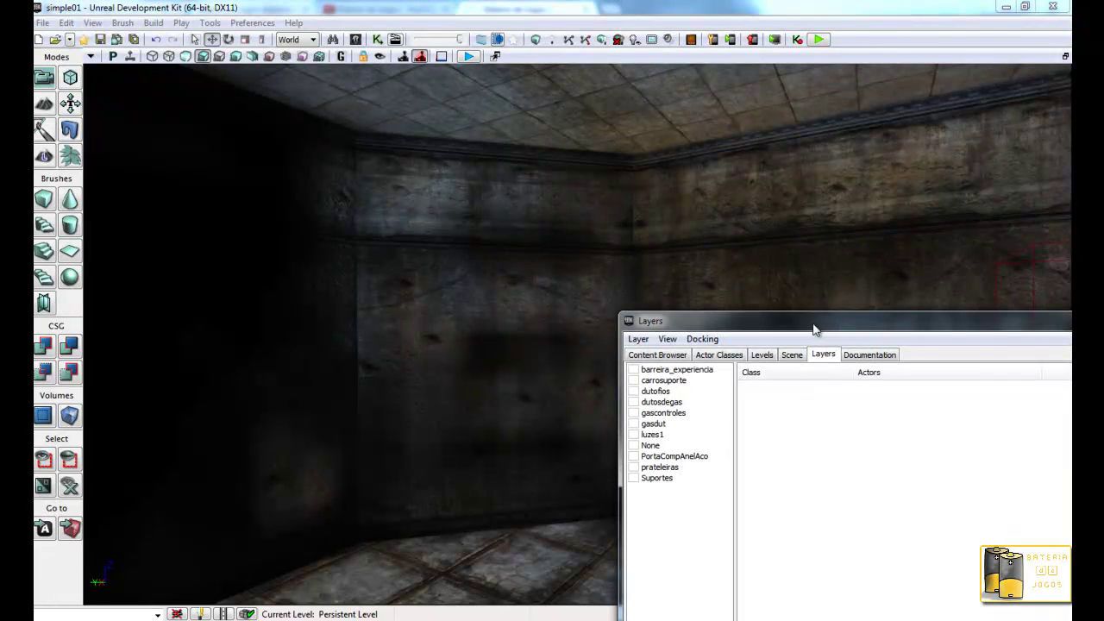
{"action": "left_click", "coordinate": [634, 477]}
{"action": "right_click_drag", "start_coordinate": [729, 284], "coordinate": [730, 241]}
{"action": "right_click_drag", "start_coordinate": [560, 259], "coordinate": [572, 456]}
{"action": "left_click", "coordinate": [664, 478]}
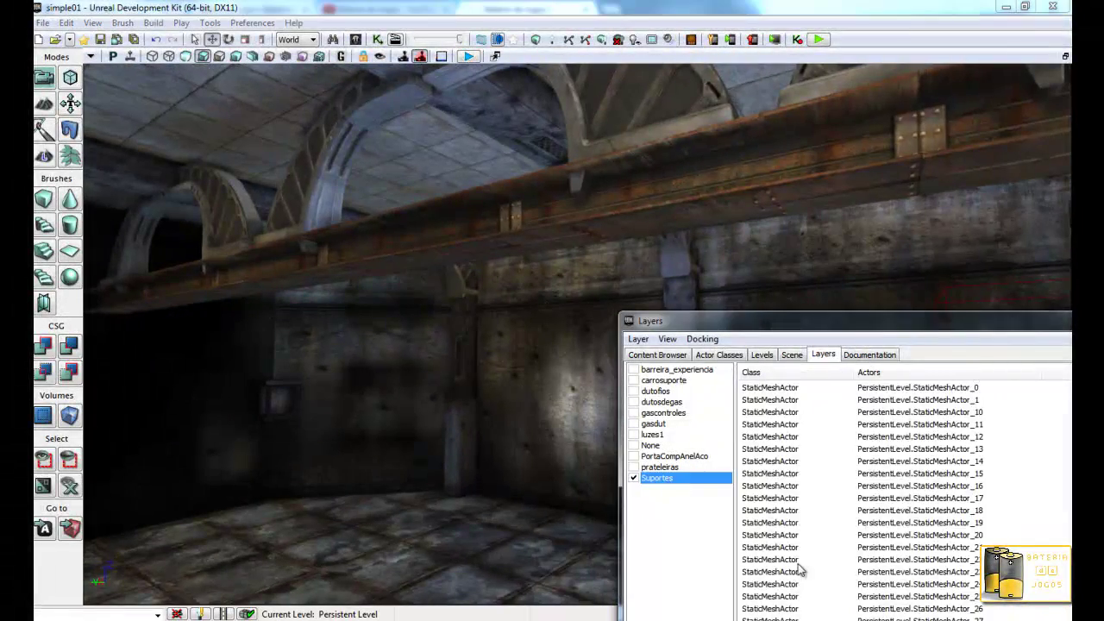
Step: Select the ceiling arch support and beam, then look up under them toward the wall
{"action": "left_click", "coordinate": [301, 207]}
{"action": "left_click", "coordinate": [355, 232], "text": "ctrl"}
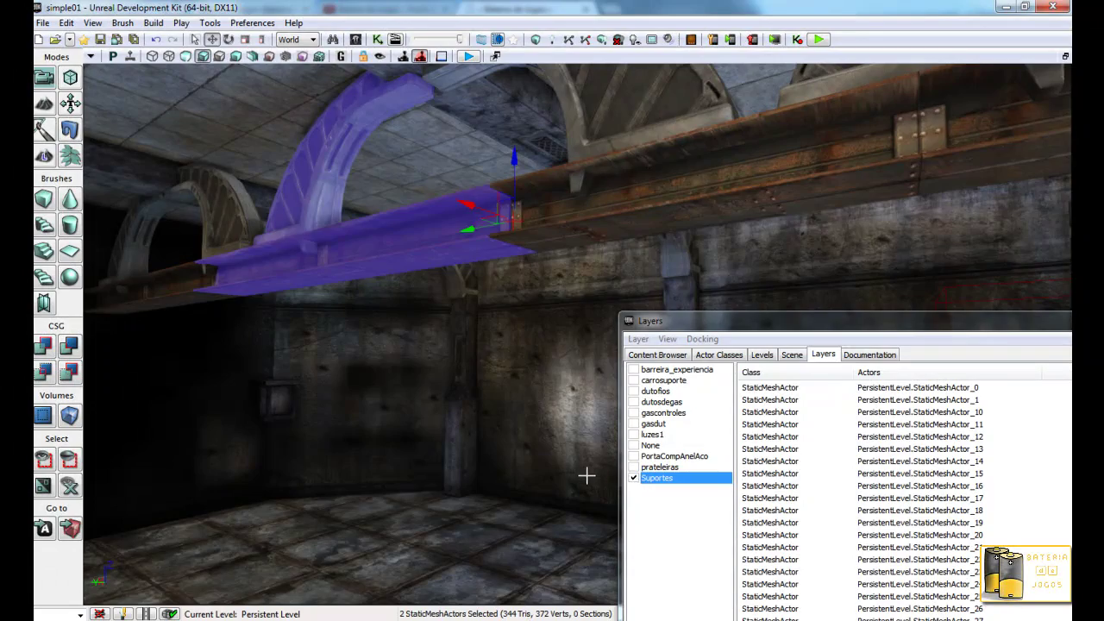
{"action": "right_click_drag", "start_coordinate": [591, 474], "coordinate": [143, 331]}
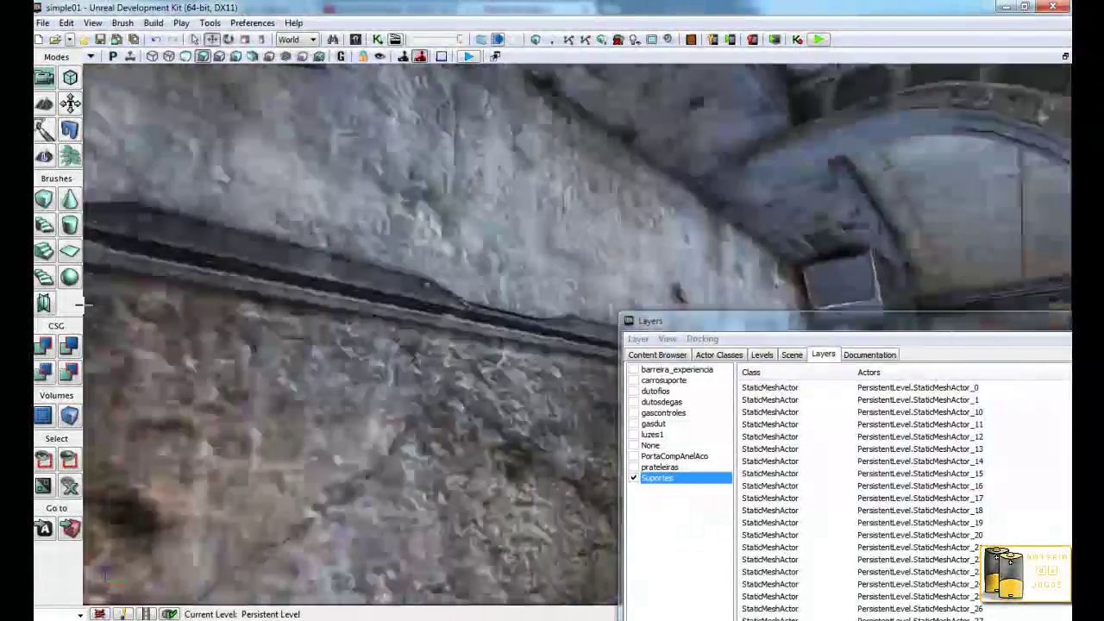
{"action": "mouse_move", "coordinate": [143, 331]}
{"action": "right_mouse_down"}
{"action": "mouse_move", "coordinate": [350, 341]}
{"action": "mouse_move", "coordinate": [733, 395]}
{"action": "mouse_move", "coordinate": [622, 488]}
{"action": "mouse_move", "coordinate": [354, 422]}
{"action": "right_mouse_up"}
Step: Make the prateleiras, PortaCompAnelAco and None layers visible again
{"action": "left_click", "coordinate": [632, 467]}
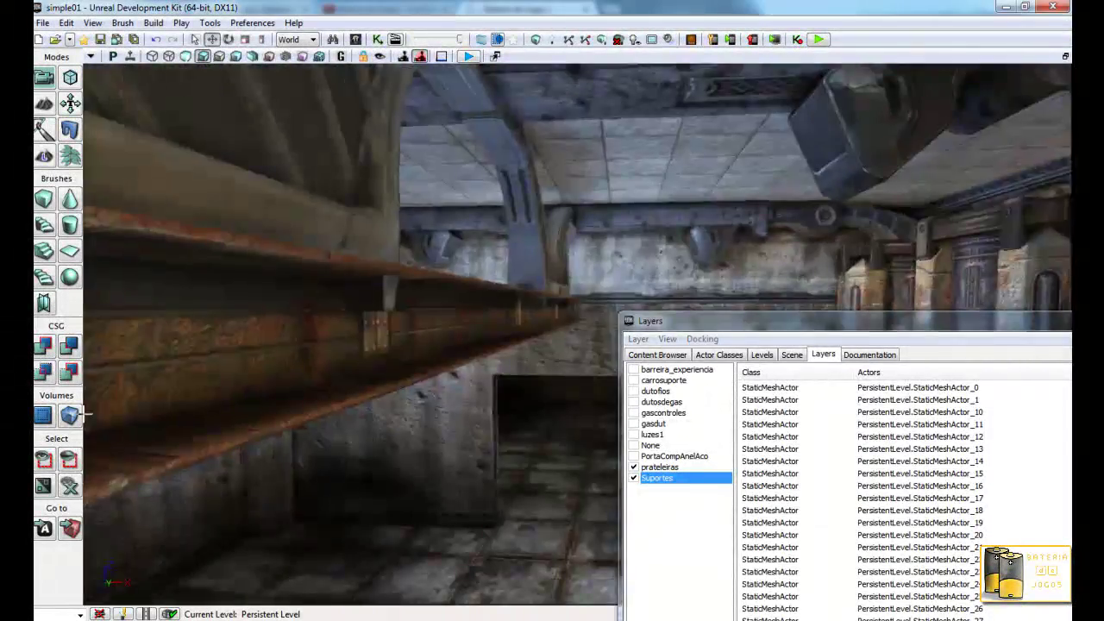
{"action": "right_click_drag", "start_coordinate": [85, 414], "coordinate": [605, 456]}
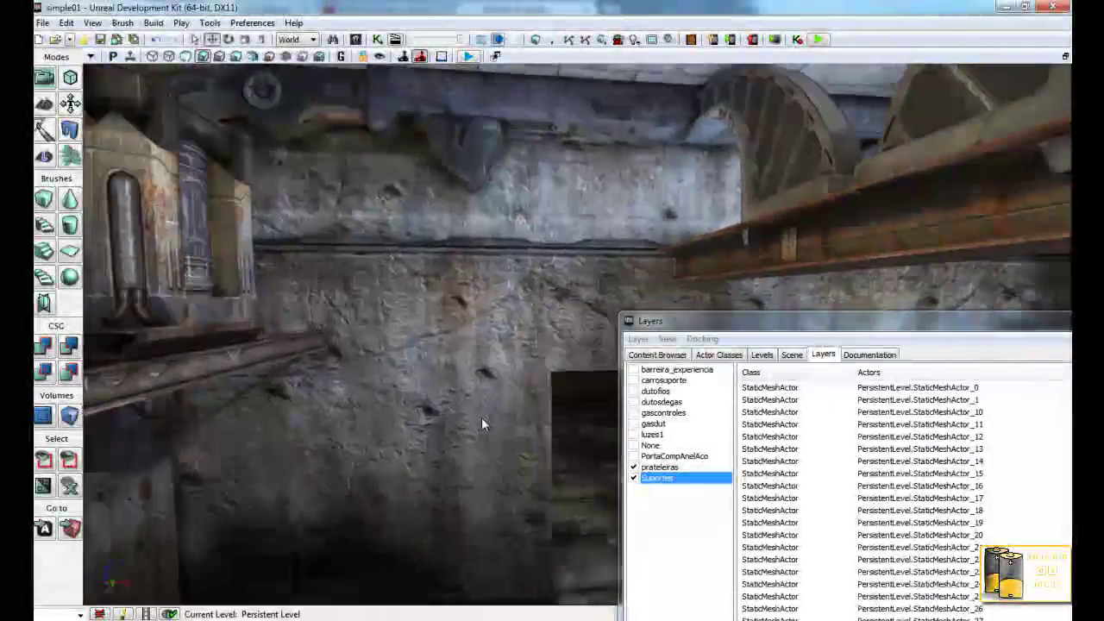
{"action": "left_click", "coordinate": [633, 455]}
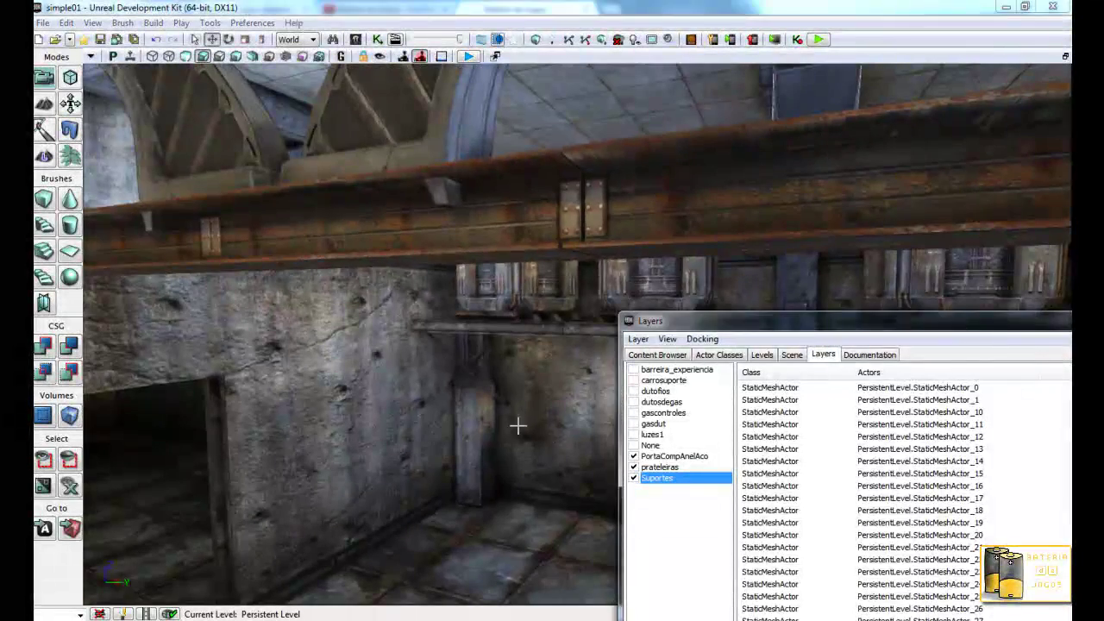
{"action": "right_click_drag", "start_coordinate": [534, 429], "coordinate": [612, 416]}
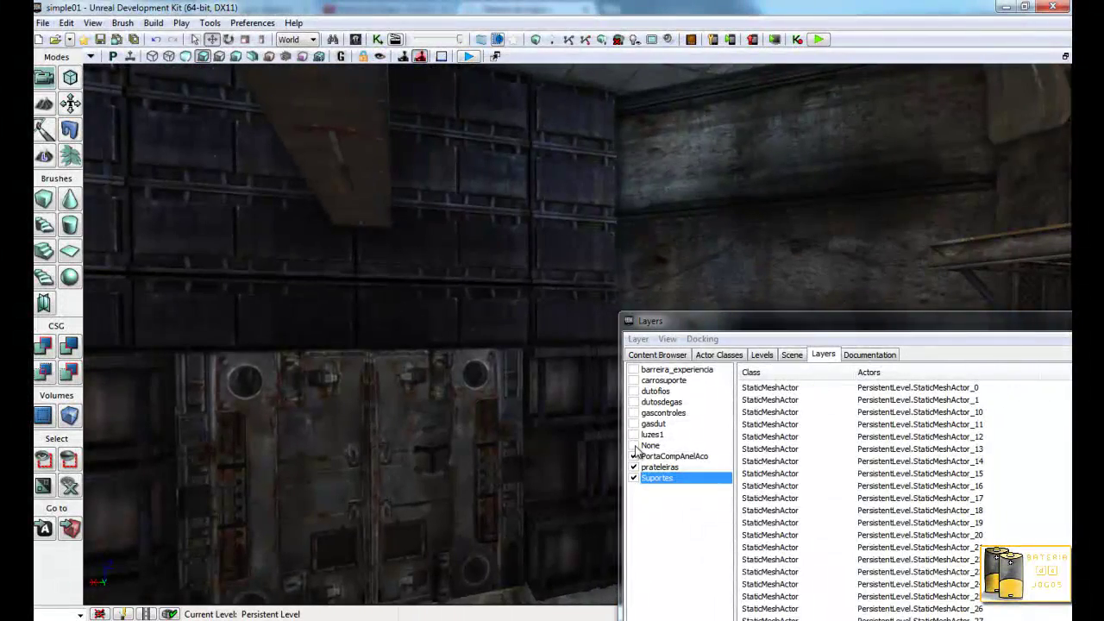
{"action": "left_click", "coordinate": [633, 446]}
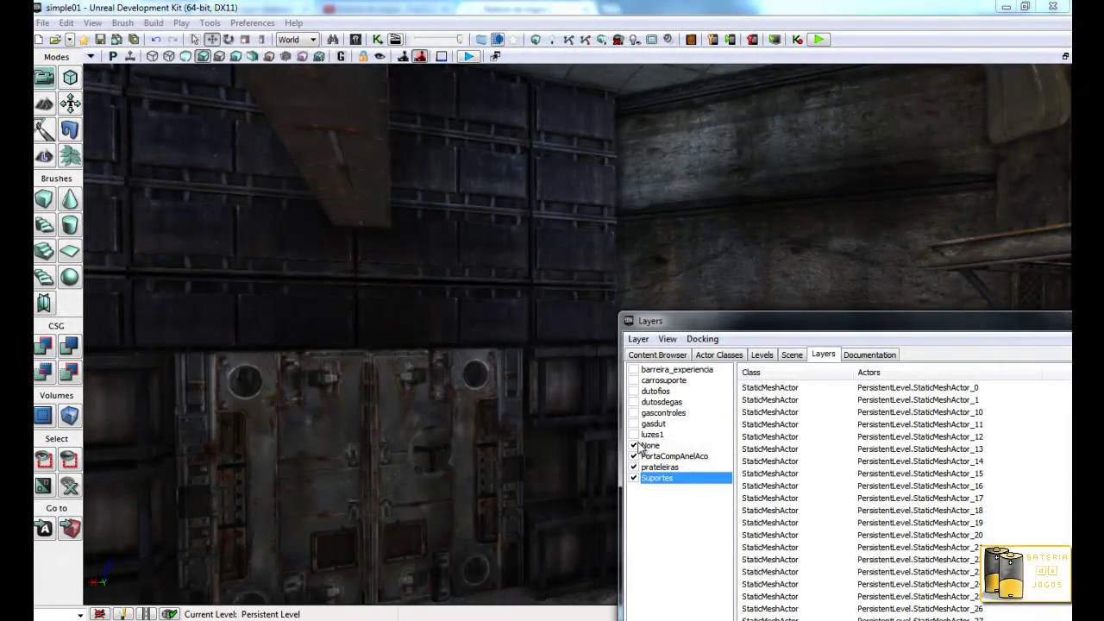
{"action": "right_click_drag", "start_coordinate": [525, 498], "coordinate": [592, 604]}
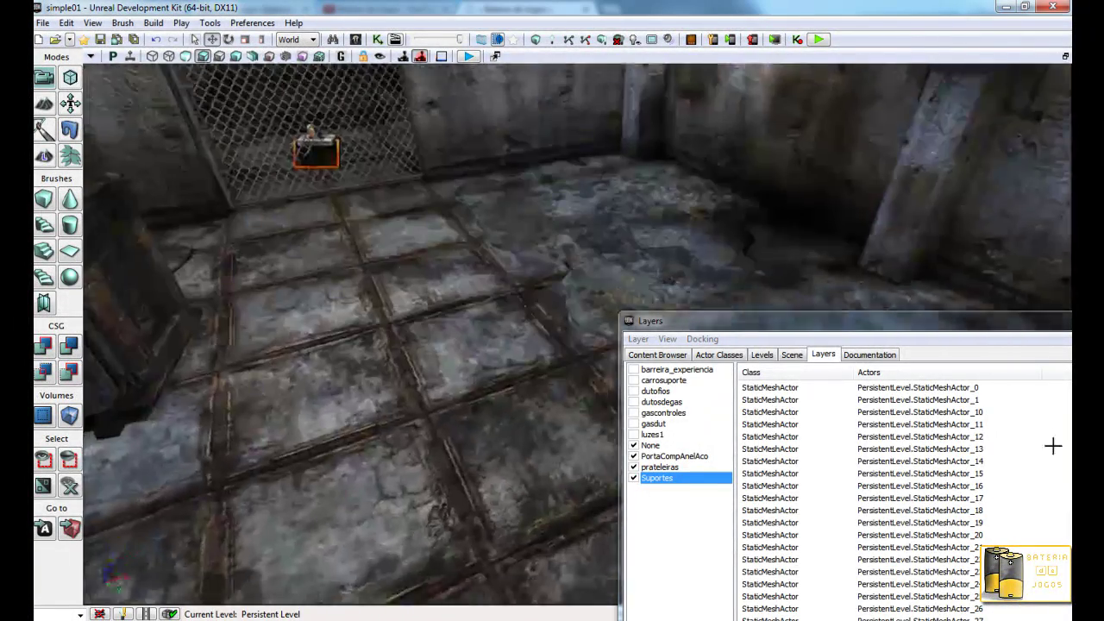
{"action": "right_click_drag", "start_coordinate": [417, 425], "coordinate": [1030, 439]}
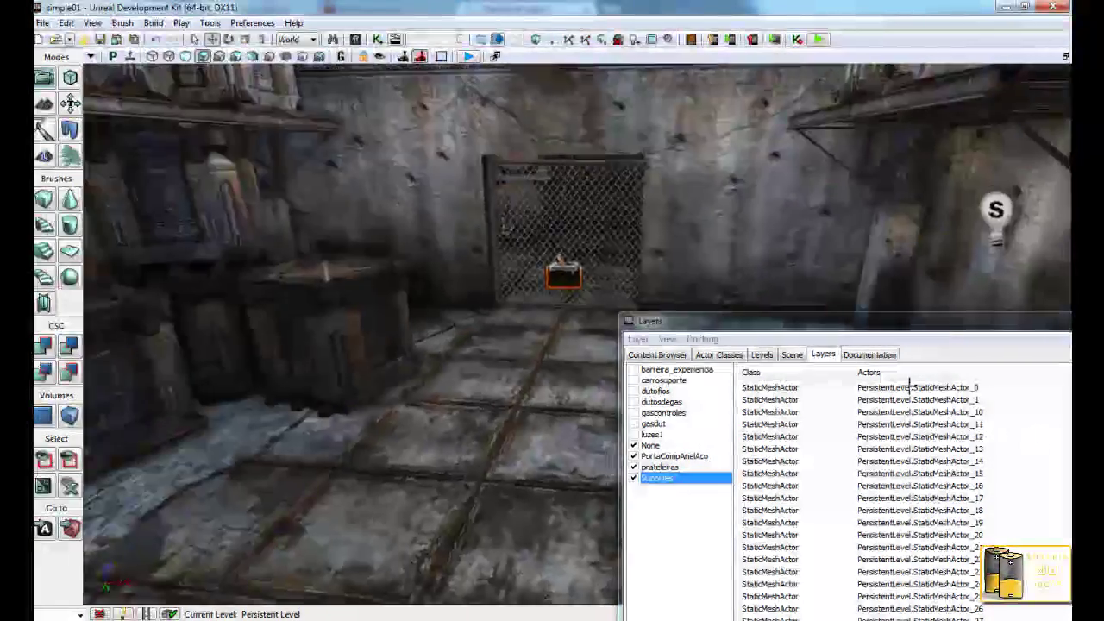
Step: Make the luzes1, gasdut and gascontroles layers visible
{"action": "left_click", "coordinate": [634, 435]}
{"action": "mouse_move", "coordinate": [528, 429]}
{"action": "right_mouse_down"}
{"action": "mouse_move", "coordinate": [581, 335]}
{"action": "mouse_move", "coordinate": [645, 373]}
{"action": "right_mouse_up"}
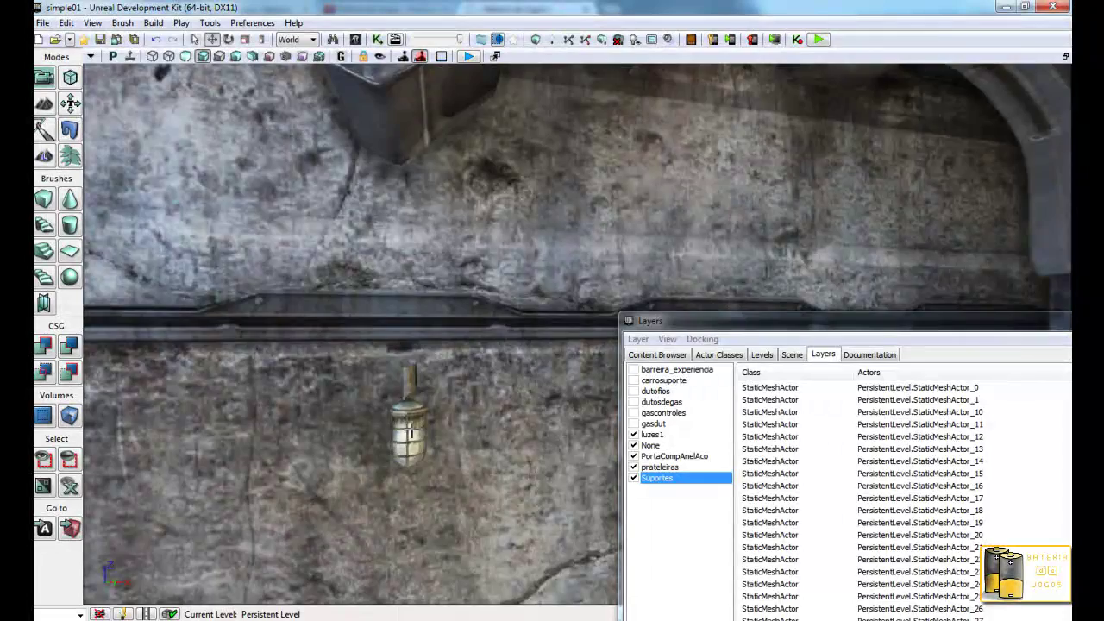
{"action": "left_click_drag", "start_coordinate": [409, 431], "coordinate": [386, 511]}
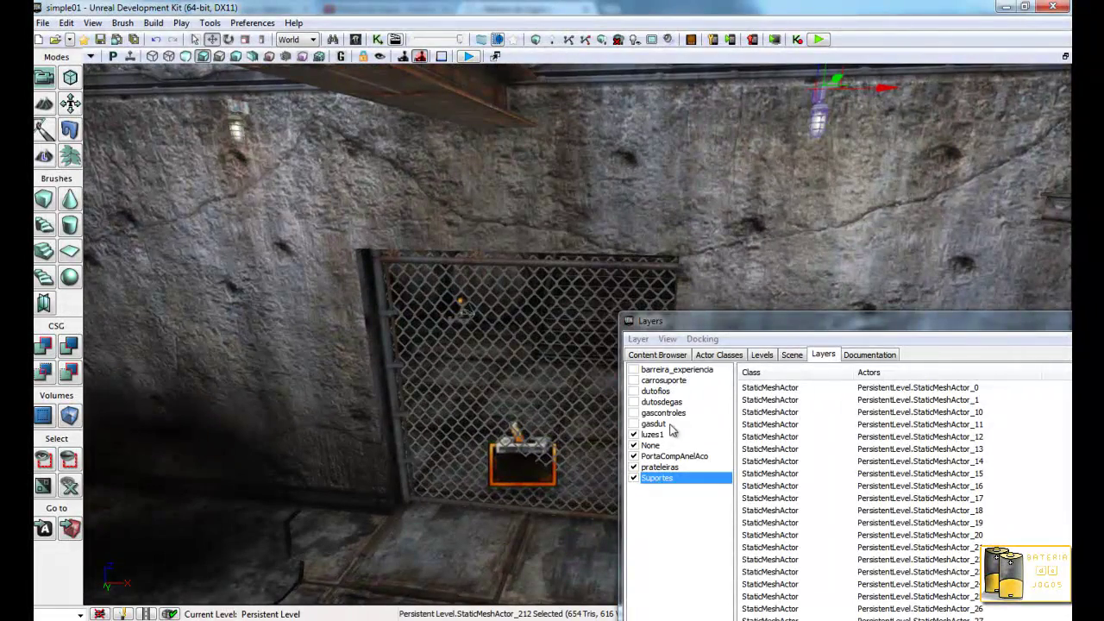
{"action": "left_click", "coordinate": [635, 424]}
{"action": "left_click", "coordinate": [654, 423]}
{"action": "mouse_move", "coordinate": [388, 449]}
{"action": "left_mouse_down"}
{"action": "mouse_move", "coordinate": [82, 438]}
{"action": "mouse_move", "coordinate": [104, 412]}
{"action": "left_mouse_up"}
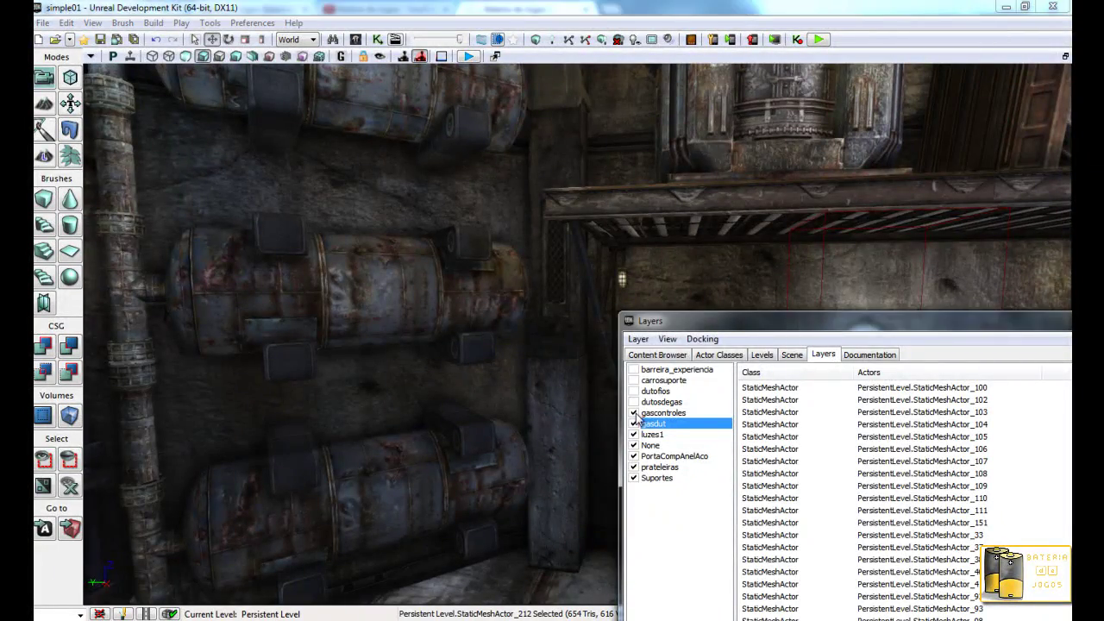
{"action": "left_click", "coordinate": [635, 413]}
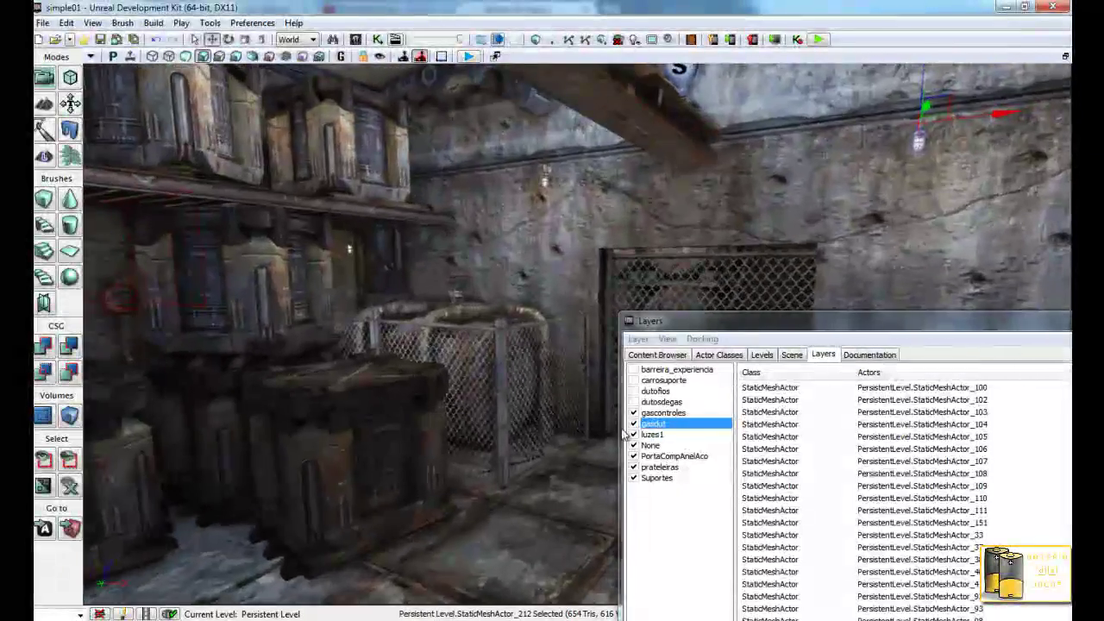
{"action": "left_click", "coordinate": [633, 424]}
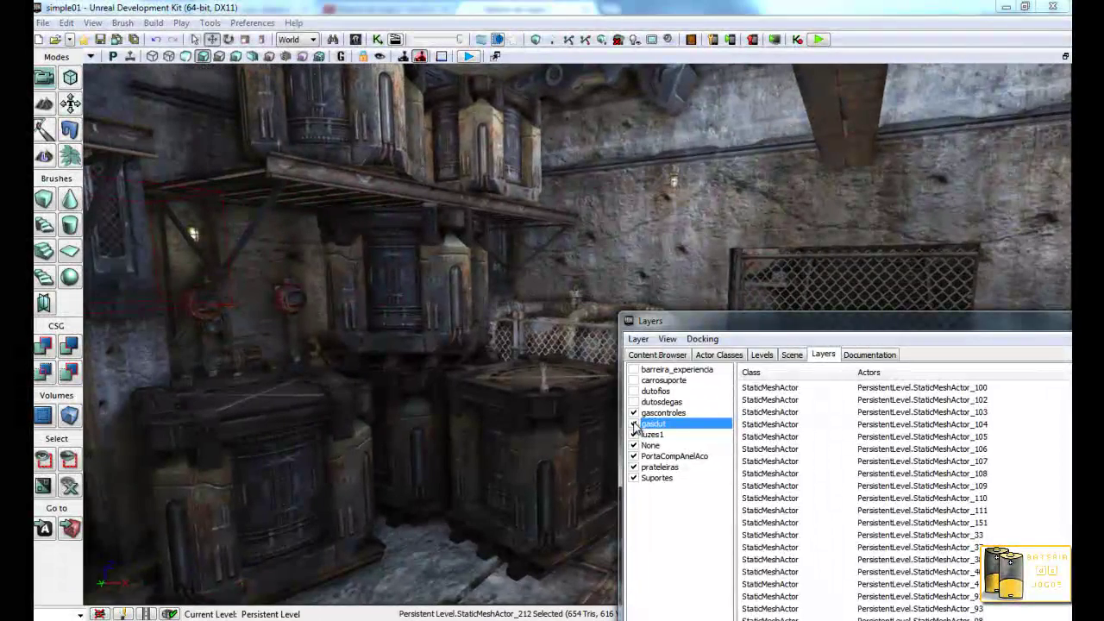
{"action": "left_click", "coordinate": [634, 423]}
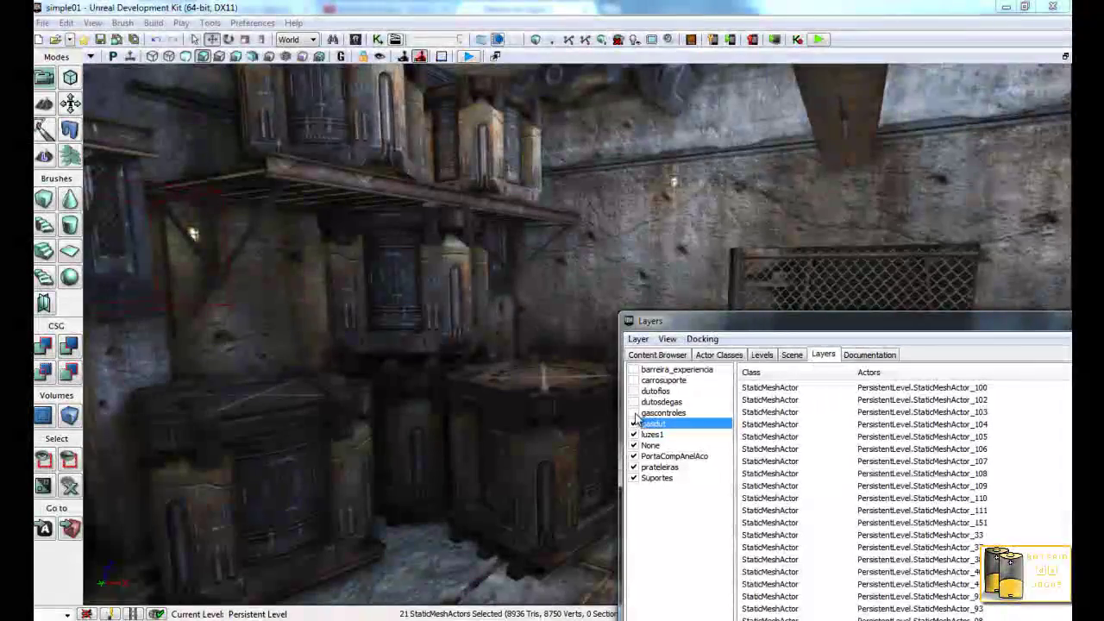
Step: Turn on the dutofios and dutosdegas layers and move the Layers panel aside
{"action": "mouse_move", "coordinate": [485, 409]}
{"action": "left_mouse_down"}
{"action": "mouse_move", "coordinate": [578, 404]}
{"action": "mouse_move", "coordinate": [320, 436]}
{"action": "mouse_move", "coordinate": [377, 444]}
{"action": "left_mouse_up"}
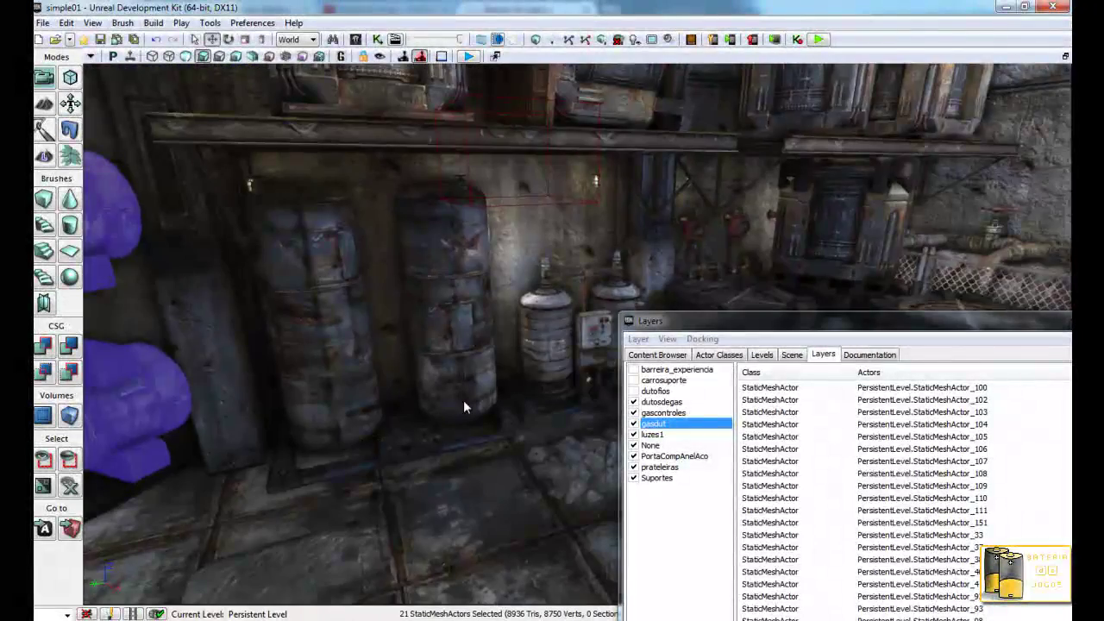
{"action": "left_click", "coordinate": [633, 391]}
{"action": "left_click_drag", "start_coordinate": [539, 387], "coordinate": [1035, 430]}
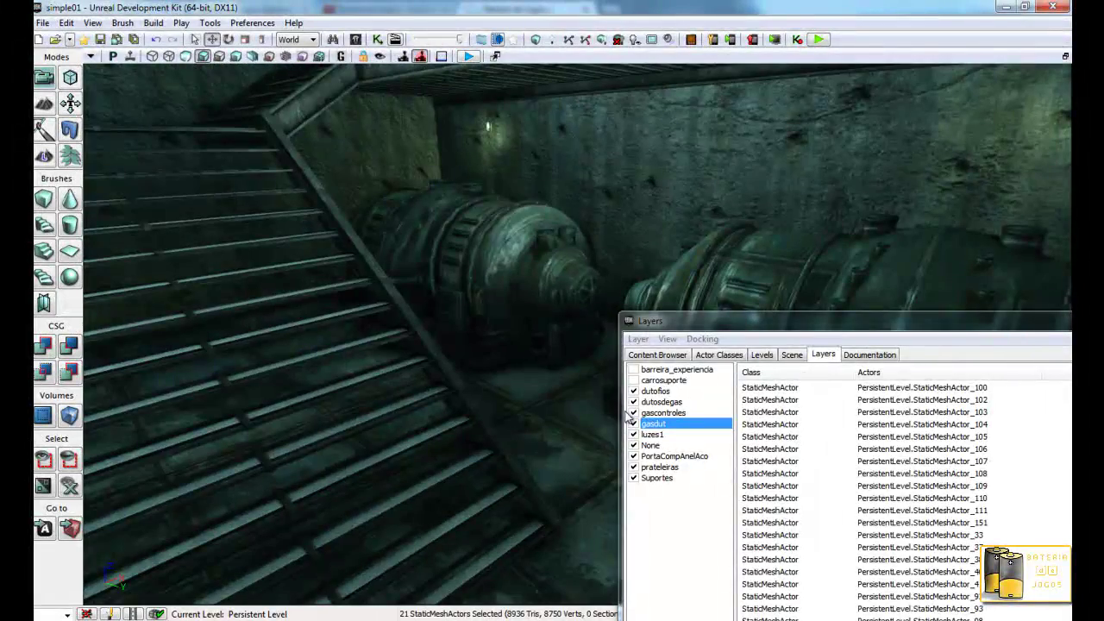
{"action": "left_click", "coordinate": [633, 403]}
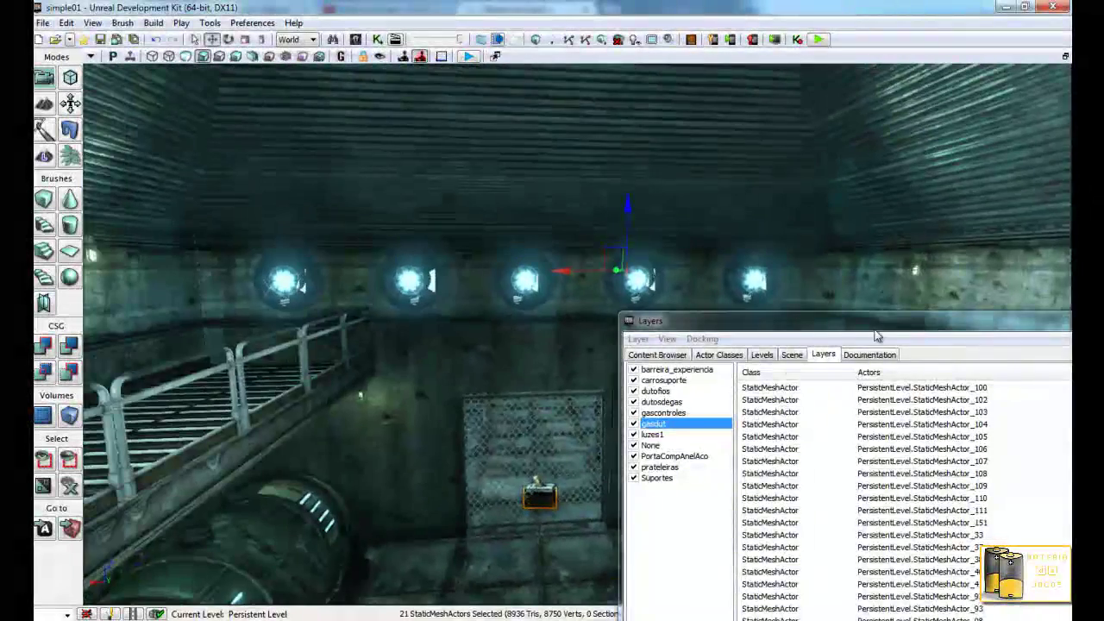
{"action": "left_click_drag", "start_coordinate": [980, 344], "coordinate": [666, 217]}
Step: Close the Layers panel, switch the perspective view to wireframe, and pull back to see the whole level
{"action": "left_click", "coordinate": [659, 200]}
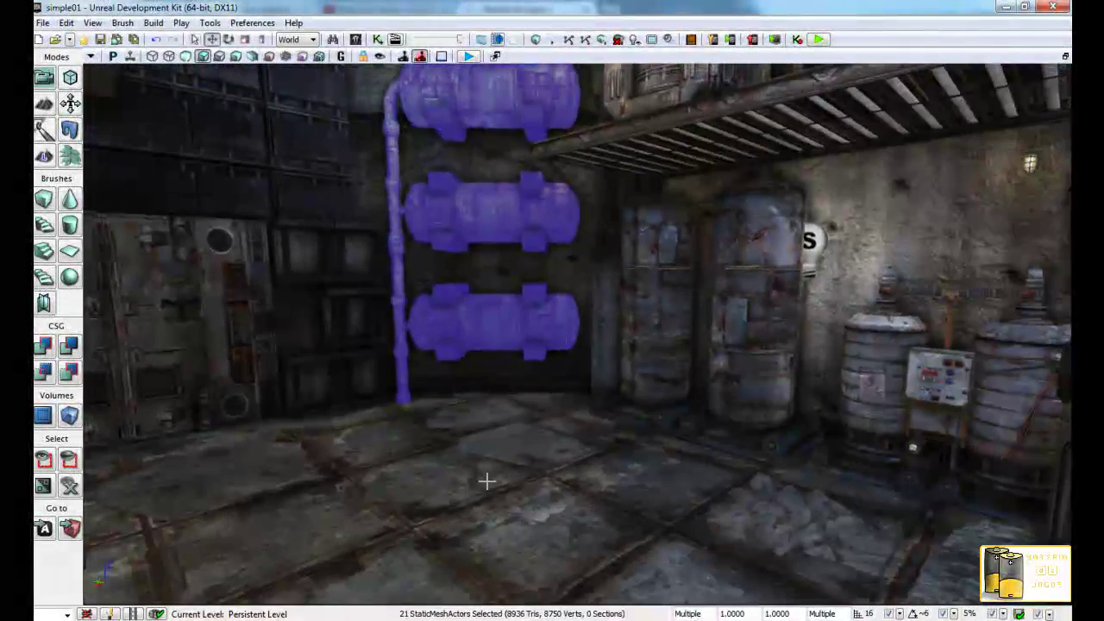
{"action": "left_click", "coordinate": [584, 498]}
{"action": "mouse_move", "coordinate": [484, 480]}
{"action": "left_mouse_down"}
{"action": "mouse_move", "coordinate": [392, 352]}
{"action": "mouse_move", "coordinate": [377, 53]}
{"action": "left_mouse_up"}
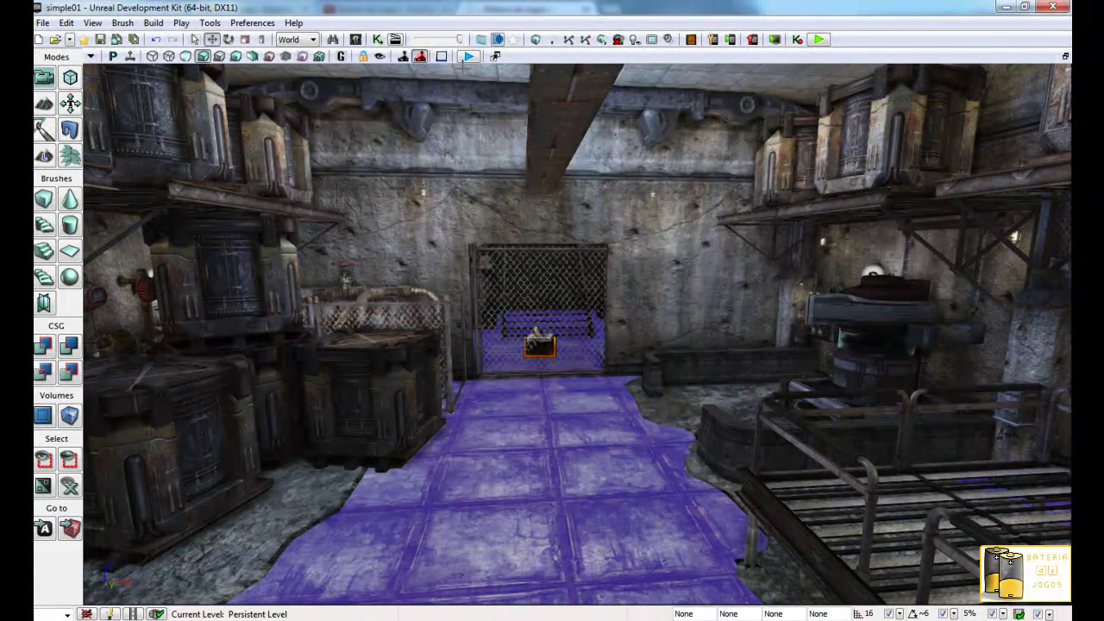
{"action": "mouse_move", "coordinate": [552, 275]}
{"action": "left_mouse_down"}
{"action": "mouse_move", "coordinate": [618, 251]}
{"action": "mouse_move", "coordinate": [196, 76]}
{"action": "left_mouse_up"}
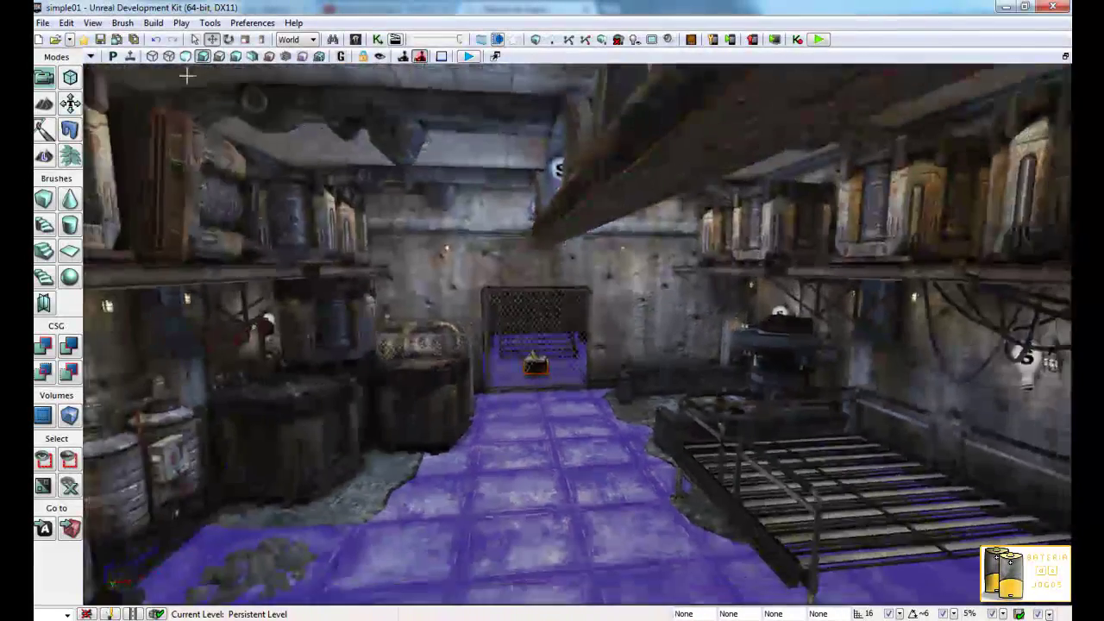
{"action": "left_click", "coordinate": [152, 56]}
{"action": "mouse_move", "coordinate": [561, 155]}
{"action": "left_mouse_down"}
{"action": "mouse_move", "coordinate": [595, 78]}
{"action": "mouse_move", "coordinate": [574, 67]}
{"action": "left_mouse_up"}
{"action": "mouse_move", "coordinate": [451, 236]}
{"action": "left_mouse_down"}
{"action": "mouse_move", "coordinate": [565, 593]}
{"action": "mouse_move", "coordinate": [589, 302]}
{"action": "left_mouse_up"}
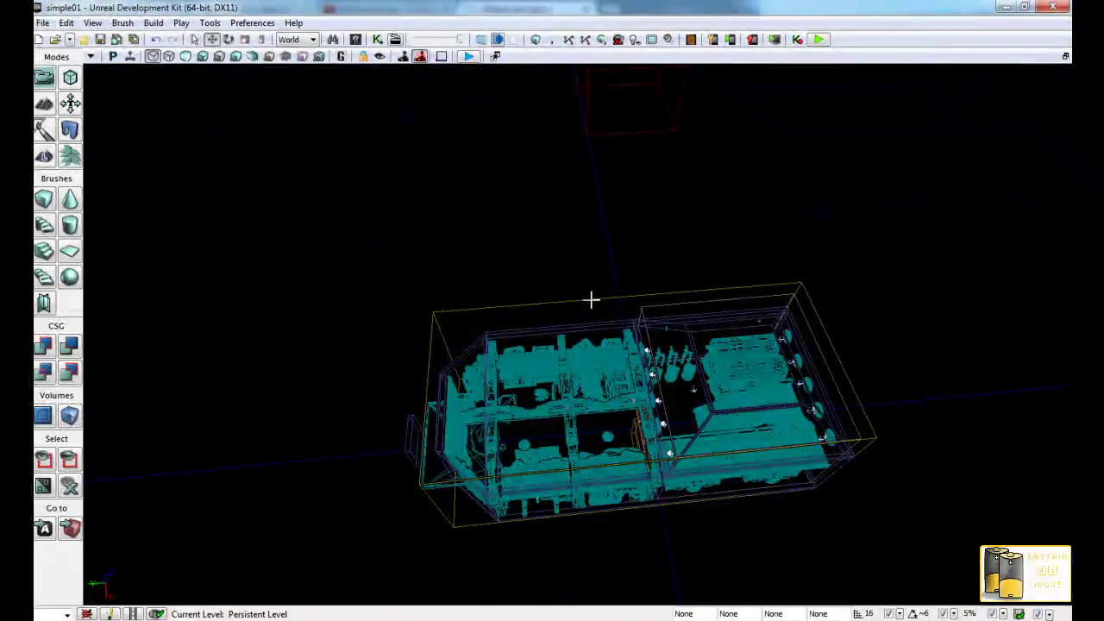
Step: Review the PostProcessVolume's properties from a top-down view, then close them
{"action": "mouse_move", "coordinate": [592, 299]}
{"action": "left_mouse_down"}
{"action": "mouse_move", "coordinate": [946, 344]}
{"action": "mouse_move", "coordinate": [754, 316]}
{"action": "left_mouse_up"}
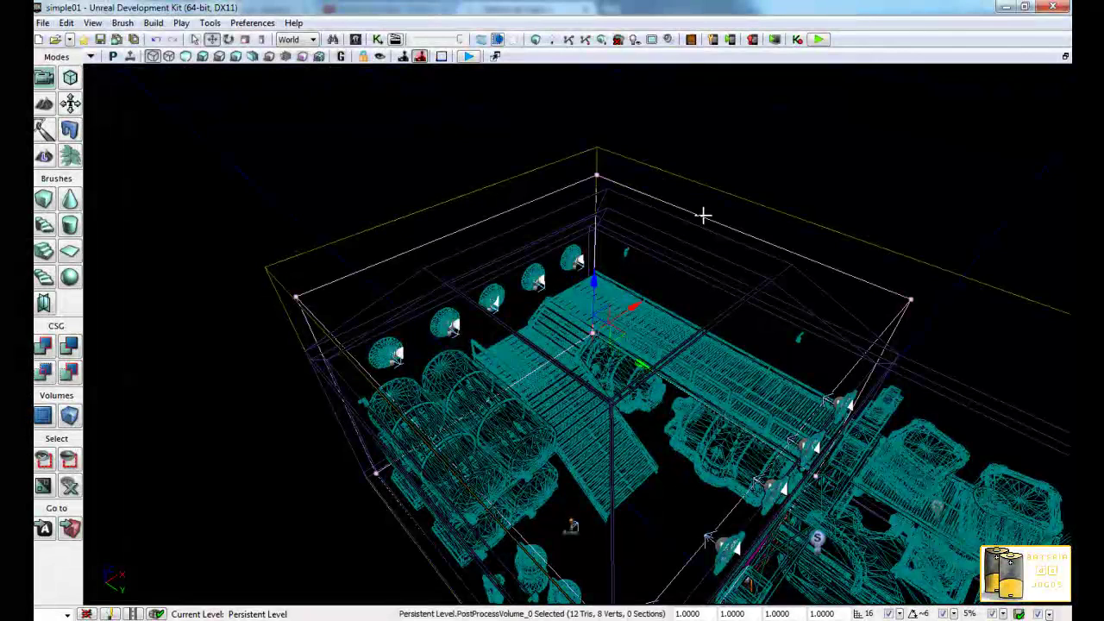
{"action": "right_click", "coordinate": [704, 215]}
{"action": "left_click", "coordinate": [754, 157]}
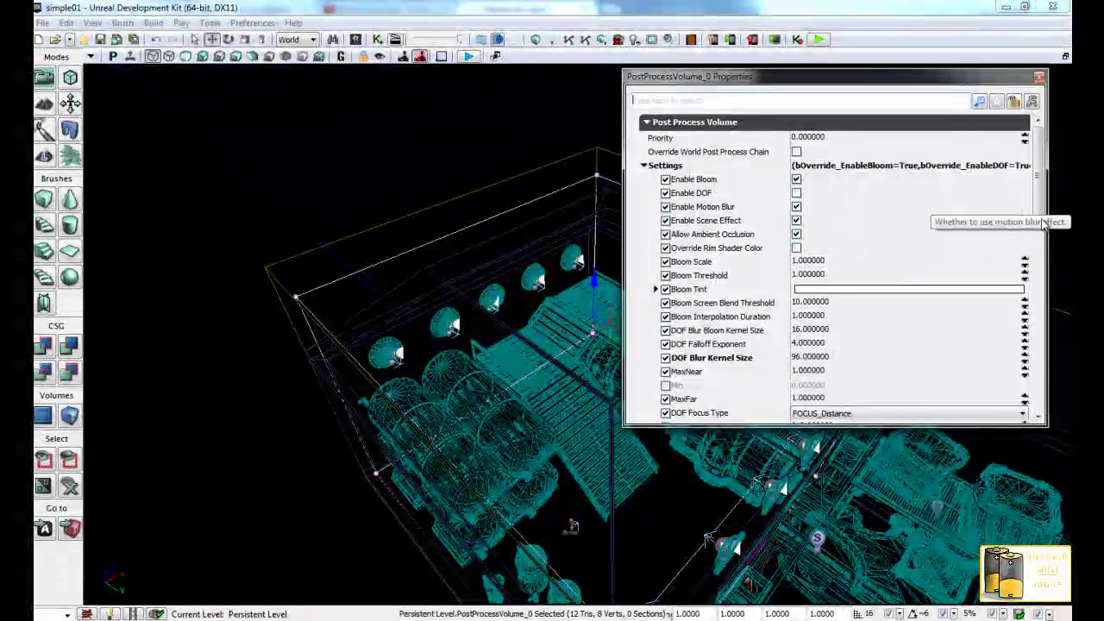
{"action": "left_click_drag", "start_coordinate": [1036, 196], "coordinate": [1028, 355]}
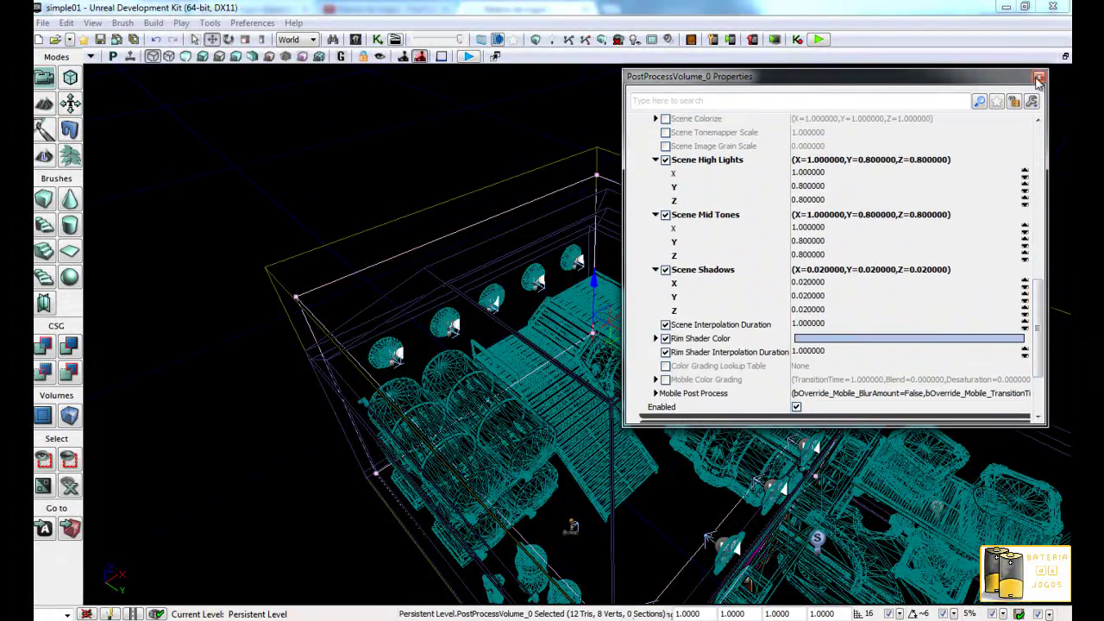
{"action": "left_click", "coordinate": [1040, 79]}
Step: Fly past the shelving, scaffolding and doorway in wireframe, then return the view to Lit mode
{"action": "mouse_move", "coordinate": [813, 497]}
{"action": "left_mouse_down"}
{"action": "mouse_move", "coordinate": [729, 306]}
{"action": "mouse_move", "coordinate": [338, 232]}
{"action": "mouse_move", "coordinate": [328, 414]}
{"action": "mouse_move", "coordinate": [656, 368]}
{"action": "left_mouse_up"}
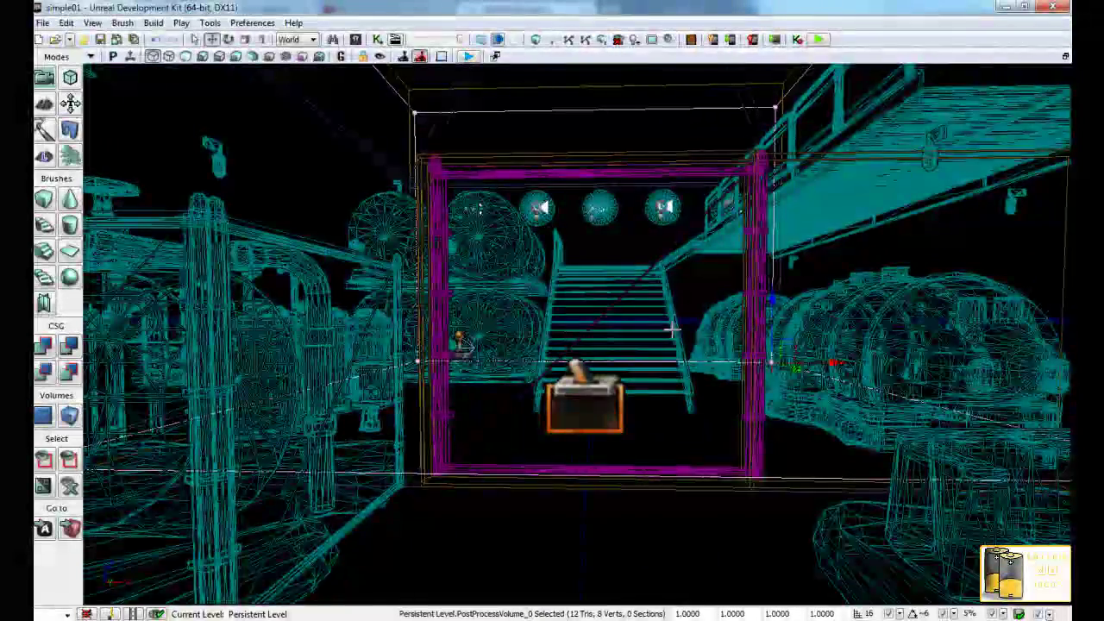
{"action": "mouse_move", "coordinate": [349, 86]}
{"action": "left_mouse_down"}
{"action": "mouse_move", "coordinate": [215, 138]}
{"action": "mouse_move", "coordinate": [84, 249]}
{"action": "mouse_move", "coordinate": [86, 312]}
{"action": "mouse_move", "coordinate": [223, 316]}
{"action": "left_mouse_up"}
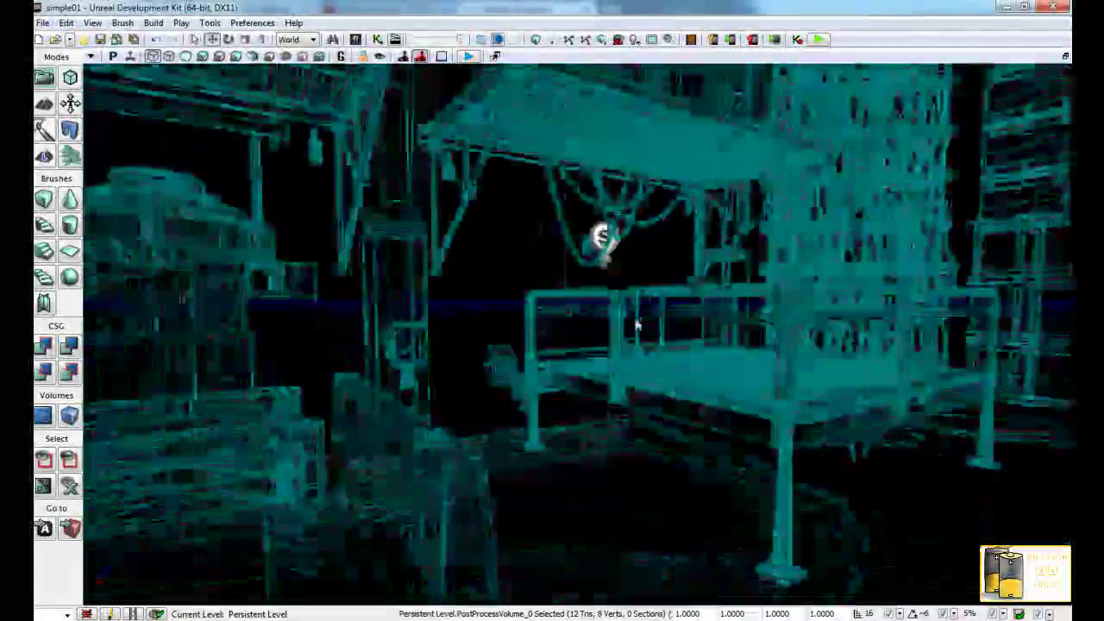
{"action": "left_click_drag", "start_coordinate": [223, 316], "coordinate": [991, 362]}
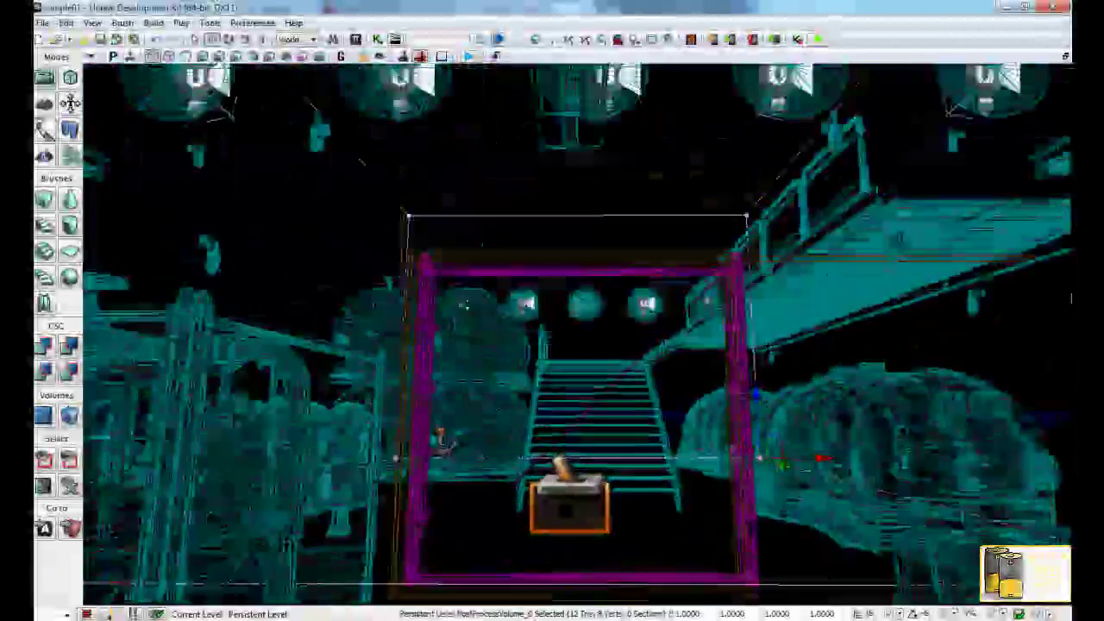
{"action": "mouse_move", "coordinate": [992, 362]}
{"action": "left_mouse_down"}
{"action": "mouse_move", "coordinate": [1058, 253]}
{"action": "mouse_move", "coordinate": [572, 376]}
{"action": "mouse_move", "coordinate": [306, 357]}
{"action": "left_mouse_up"}
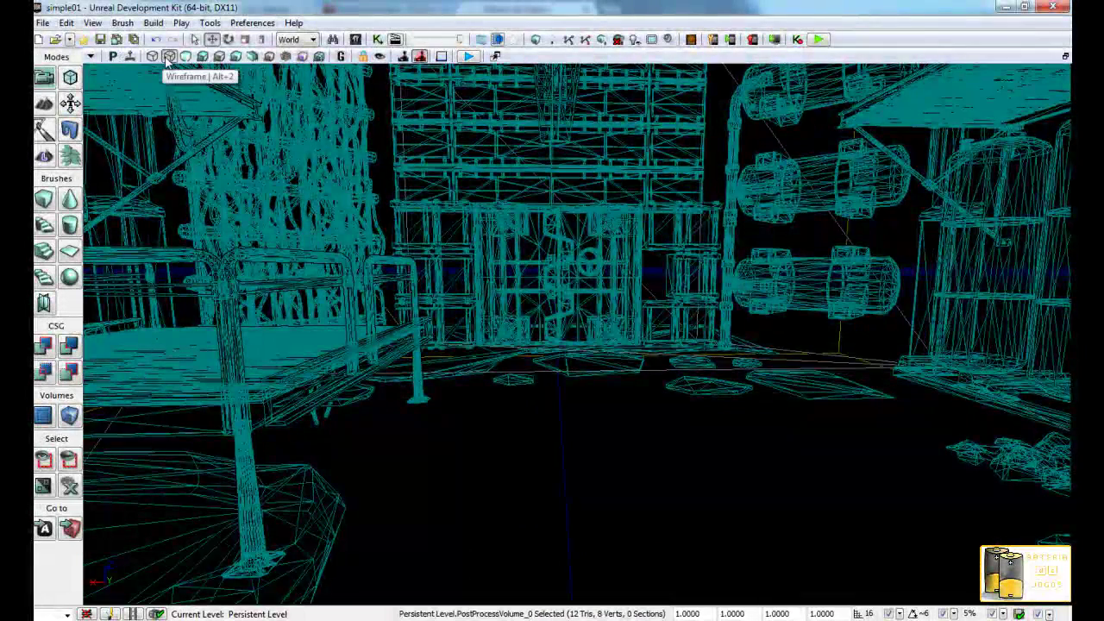
{"action": "left_click", "coordinate": [202, 56]}
{"action": "mouse_move", "coordinate": [545, 320]}
{"action": "left_mouse_down"}
{"action": "mouse_move", "coordinate": [831, 377]}
{"action": "mouse_move", "coordinate": [759, 413]}
{"action": "left_mouse_up"}
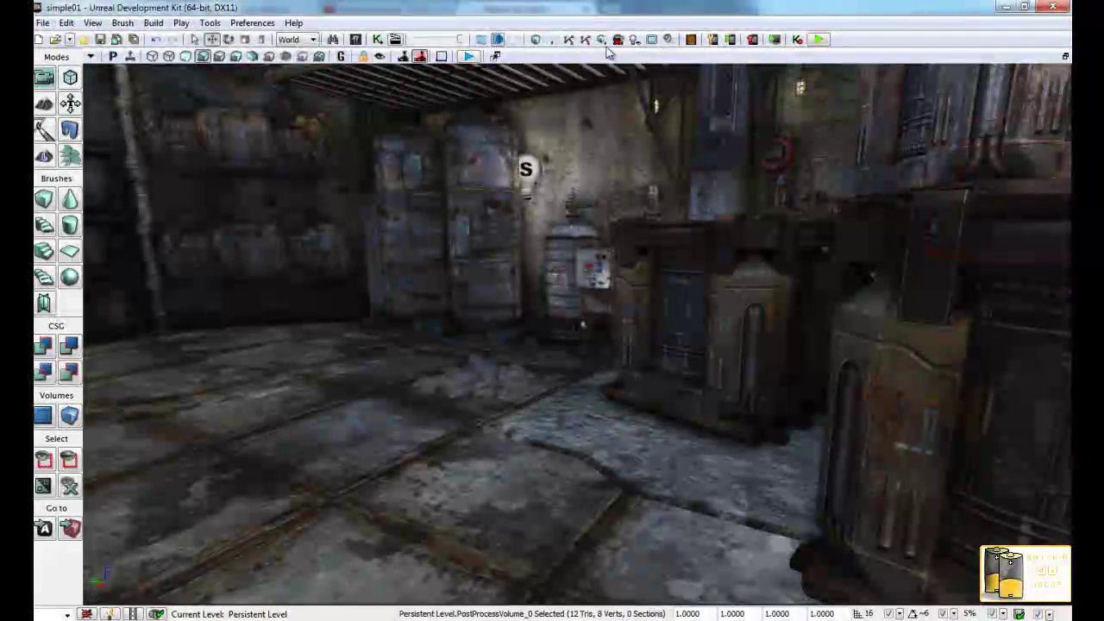
Step: Build All for simple01, then close the Swarm Agent, Map Check and Lighting Results windows
{"action": "left_click", "coordinate": [601, 40]}
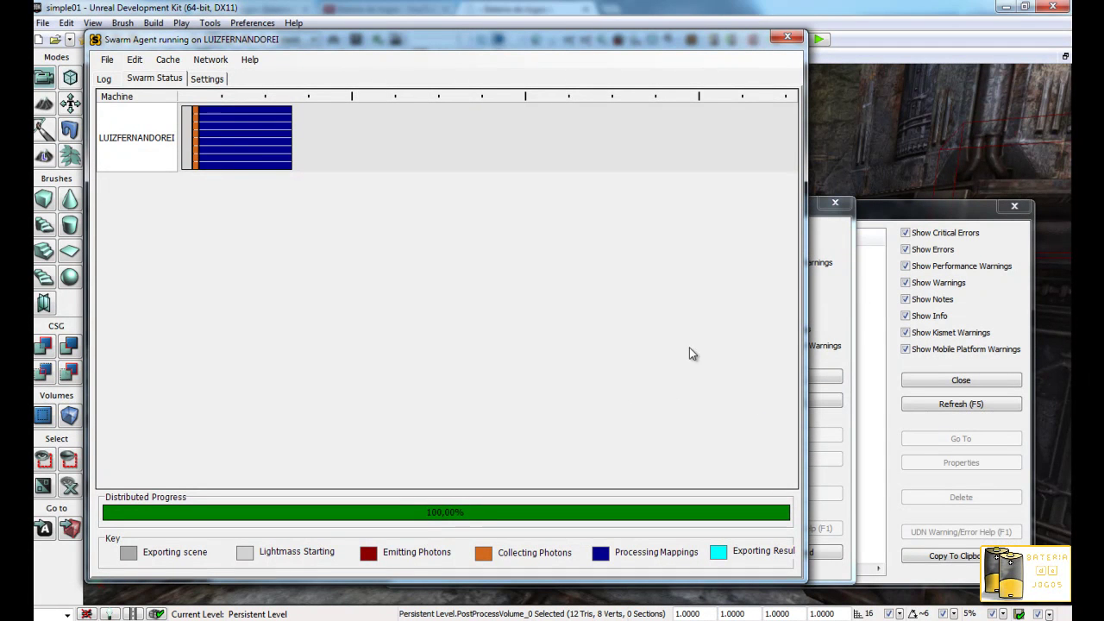
{"action": "left_click", "coordinate": [791, 40]}
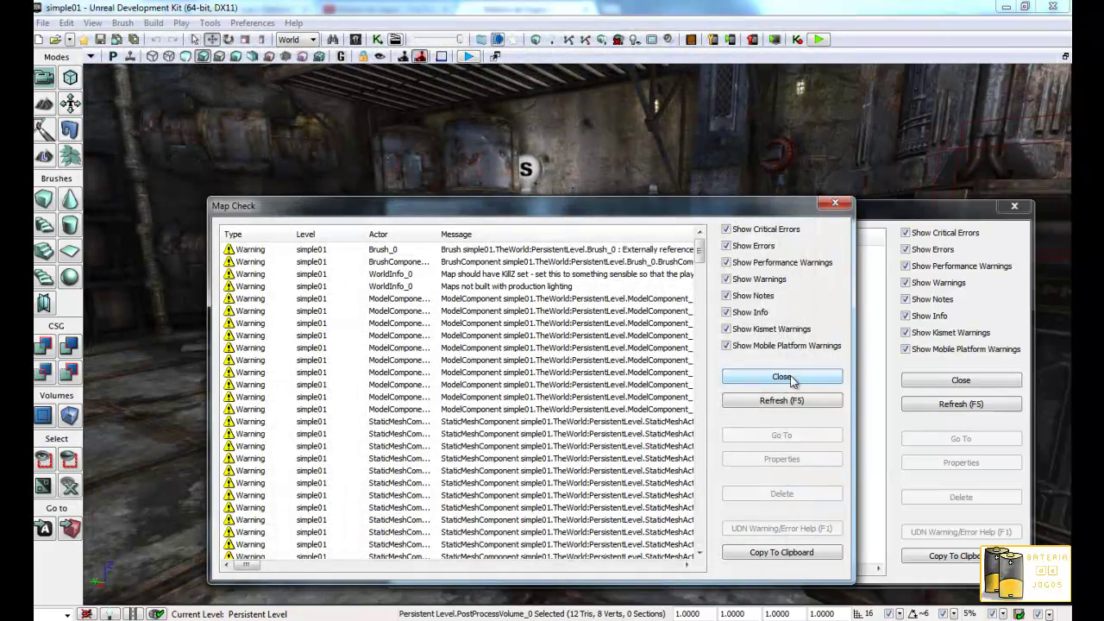
{"action": "left_click", "coordinate": [781, 377]}
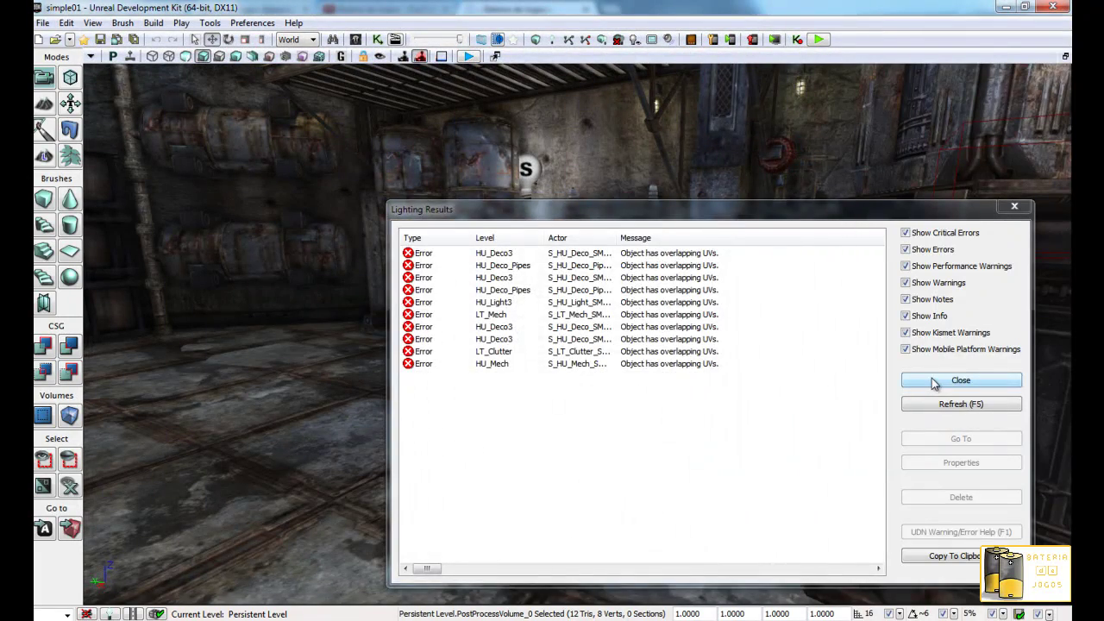
{"action": "left_click", "coordinate": [932, 378]}
{"action": "mouse_move", "coordinate": [635, 325]}
{"action": "right_mouse_down"}
{"action": "mouse_move", "coordinate": [403, 205]}
{"action": "mouse_move", "coordinate": [1018, 174]}
{"action": "mouse_move", "coordinate": [1032, 469]}
{"action": "mouse_move", "coordinate": [664, 453]}
{"action": "right_mouse_up"}
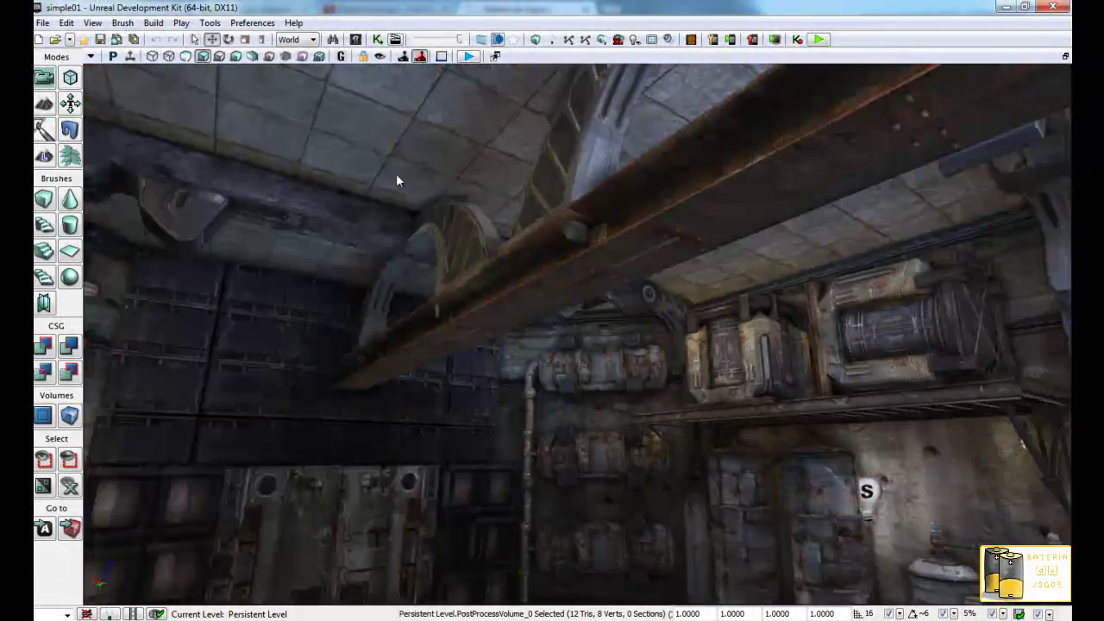
{"action": "right_click_drag", "start_coordinate": [664, 453], "coordinate": [403, 150]}
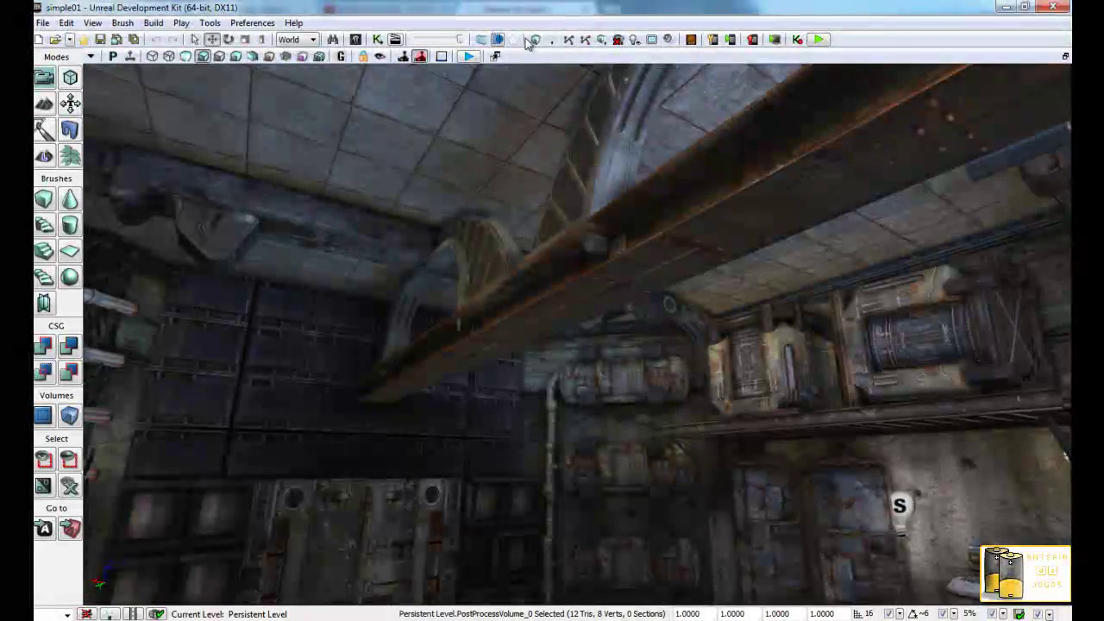
{"action": "left_click", "coordinate": [355, 40]}
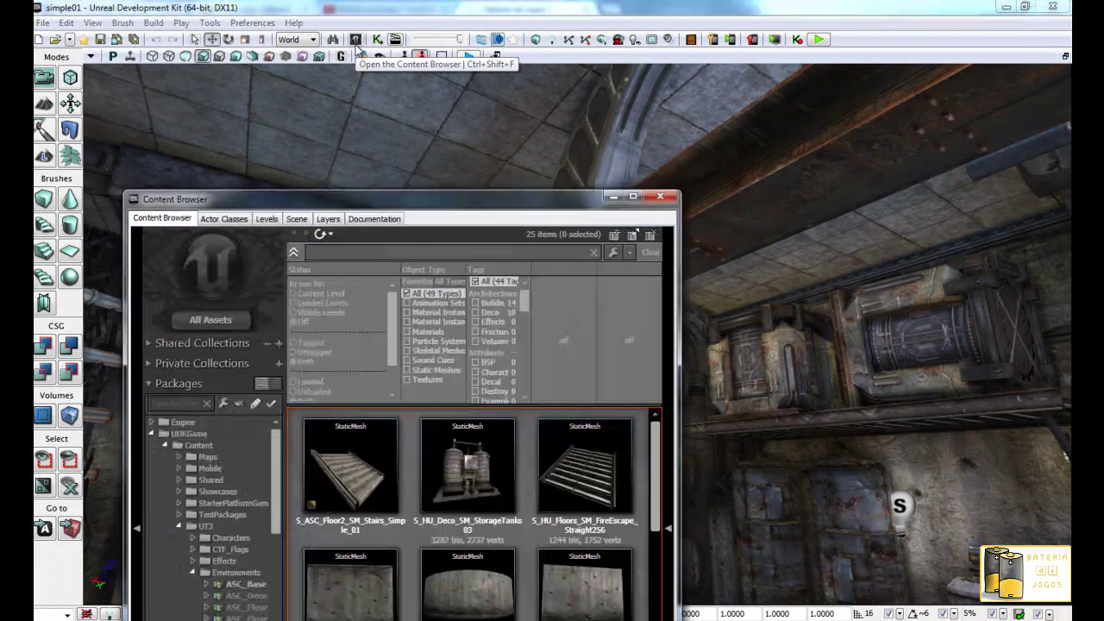
{"action": "left_click", "coordinate": [328, 219]}
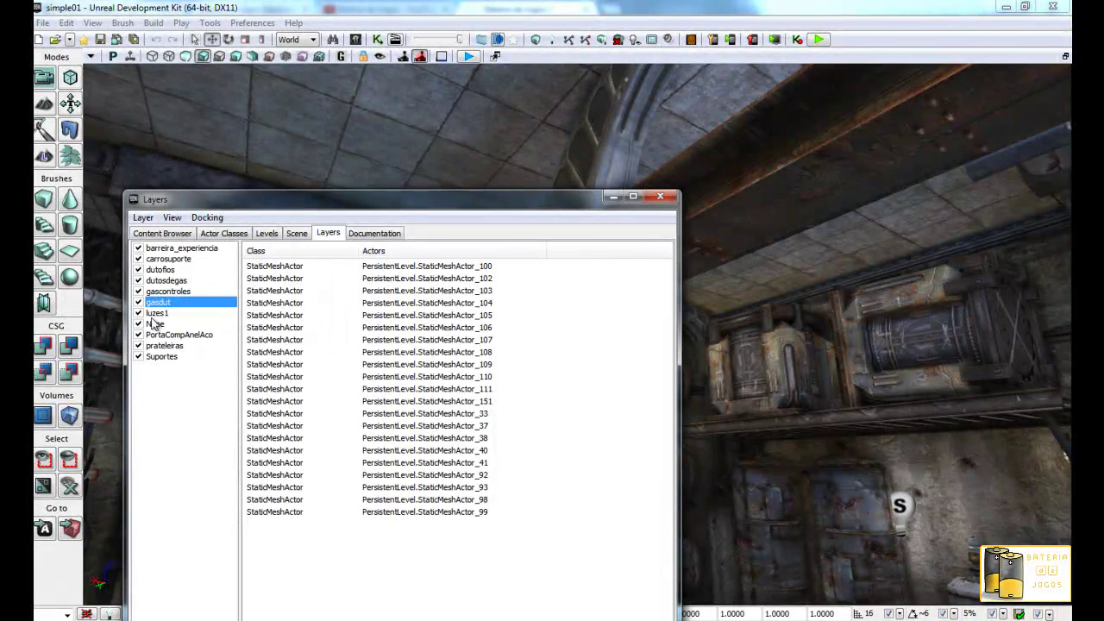
{"action": "left_click", "coordinate": [660, 198]}
{"action": "mouse_move", "coordinate": [591, 230]}
{"action": "left_mouse_down"}
{"action": "mouse_move", "coordinate": [1039, 408]}
{"action": "mouse_move", "coordinate": [934, 362]}
{"action": "mouse_move", "coordinate": [1012, 406]}
{"action": "left_mouse_up"}
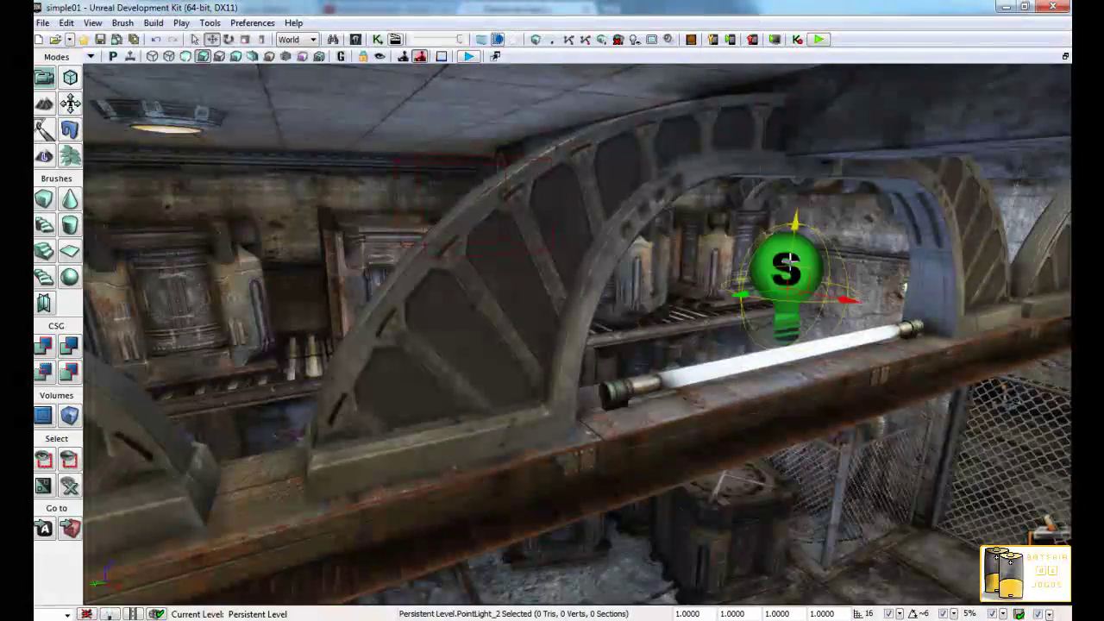
{"action": "left_click_drag", "start_coordinate": [591, 256], "coordinate": [591, 255]}
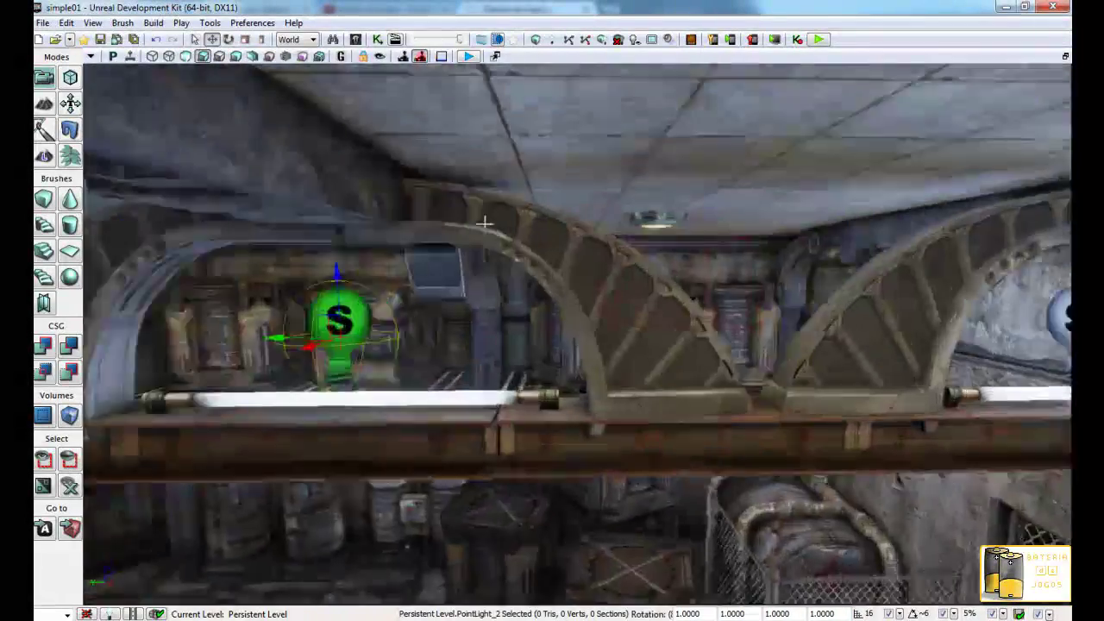
{"action": "left_click_drag", "start_coordinate": [525, 222], "coordinate": [885, 324]}
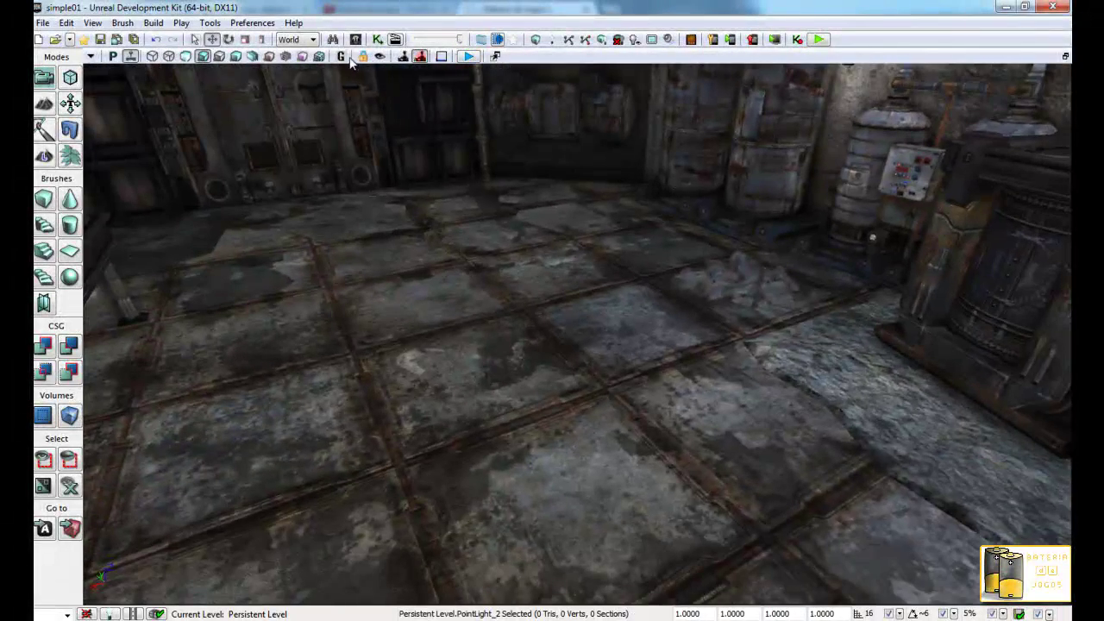
Step: Turn on Game View, play-test simple01 from a floor spot, then return to the editor
{"action": "left_click", "coordinate": [341, 57]}
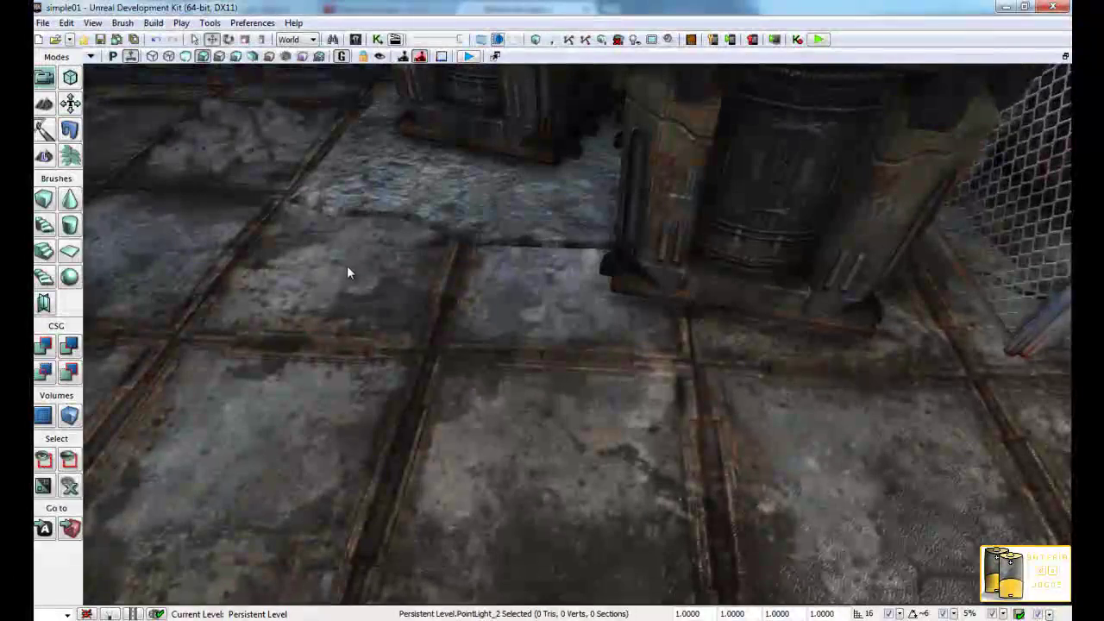
{"action": "right_click", "coordinate": [355, 250]}
{"action": "left_click", "coordinate": [427, 537]}
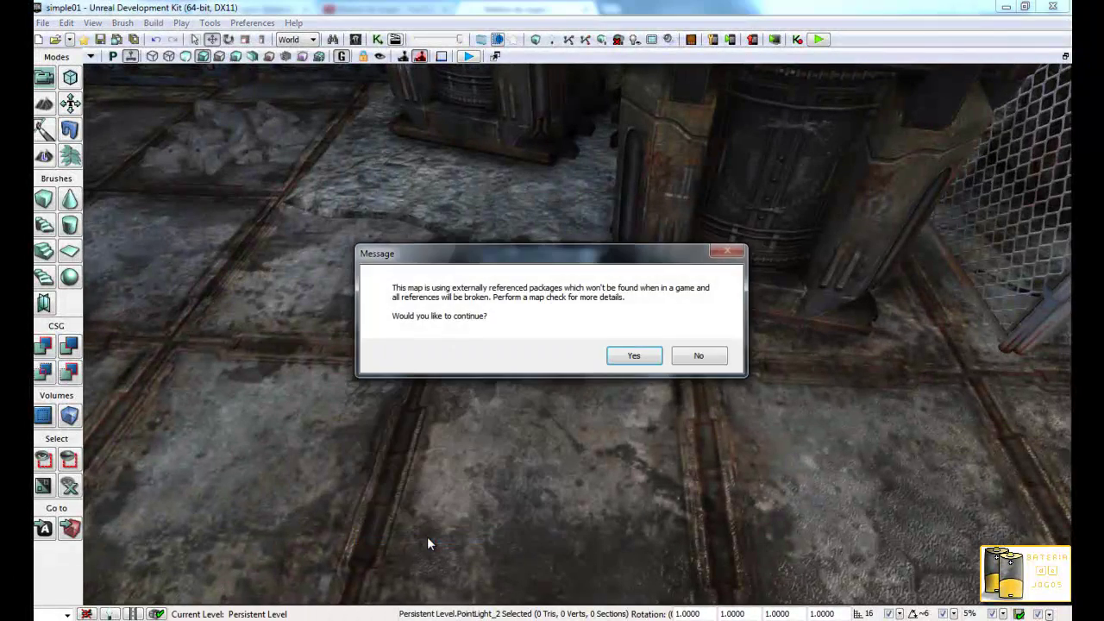
{"action": "left_click", "coordinate": [634, 356]}
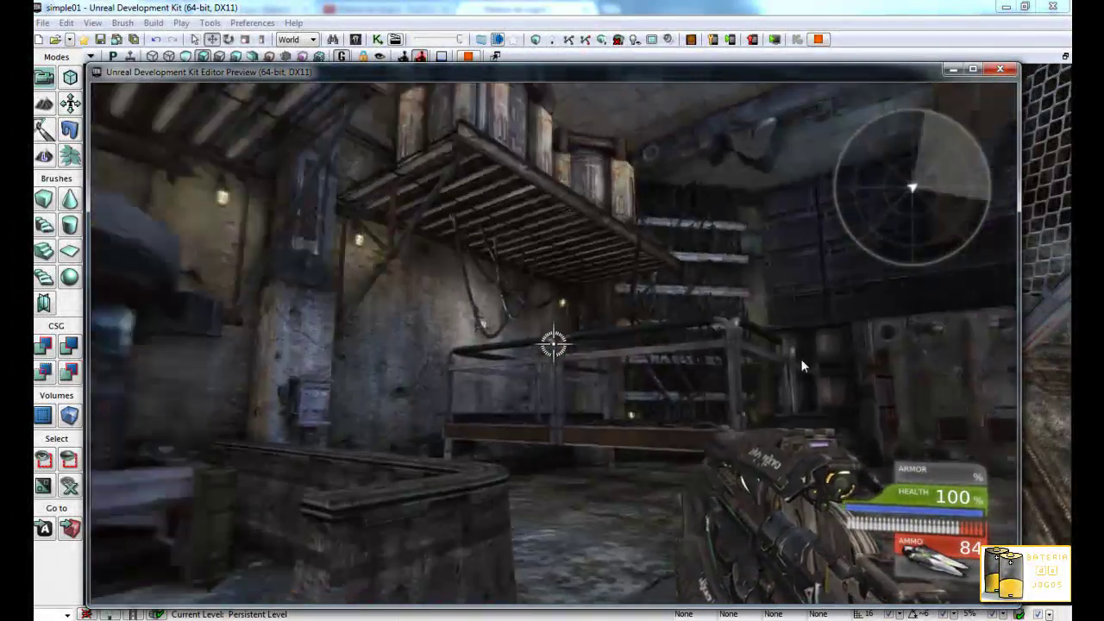
{"action": "key", "text": "Escape"}
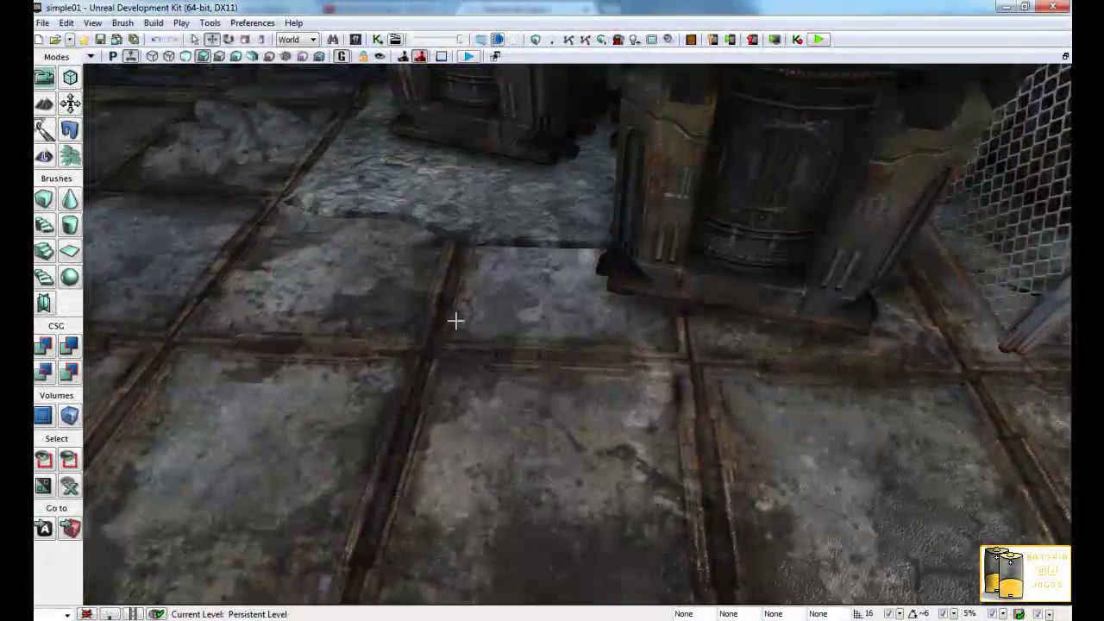
{"action": "left_click_drag", "start_coordinate": [456, 320], "coordinate": [308, 215]}
Step: Create a new Blank Map level, saving simple01 with Save Selected on the way out
{"action": "left_click", "coordinate": [42, 24]}
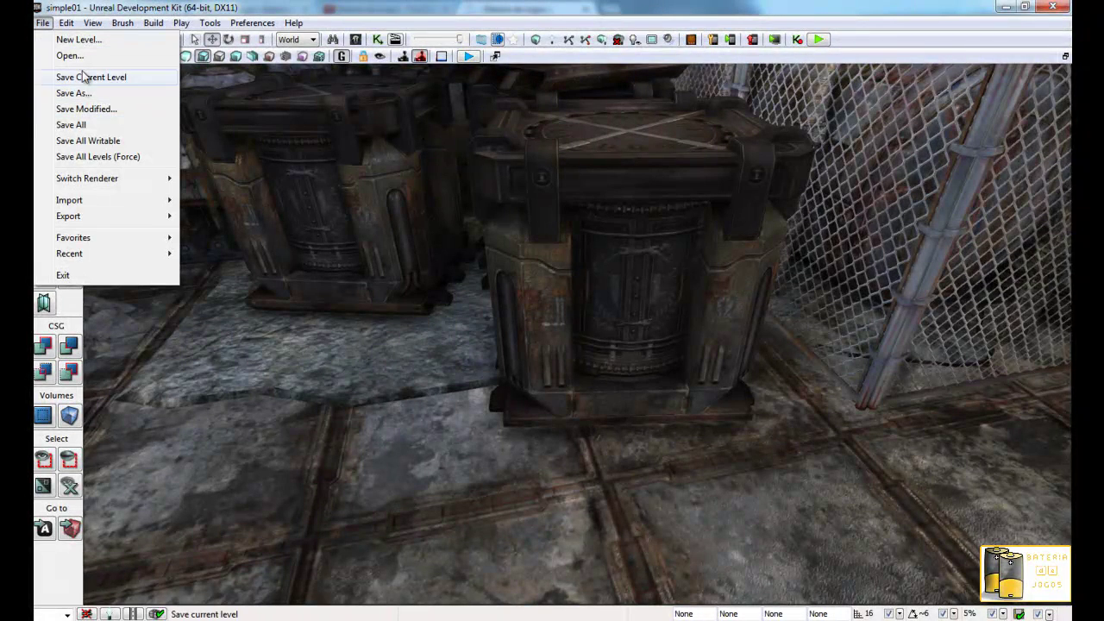
{"action": "left_click", "coordinate": [82, 40]}
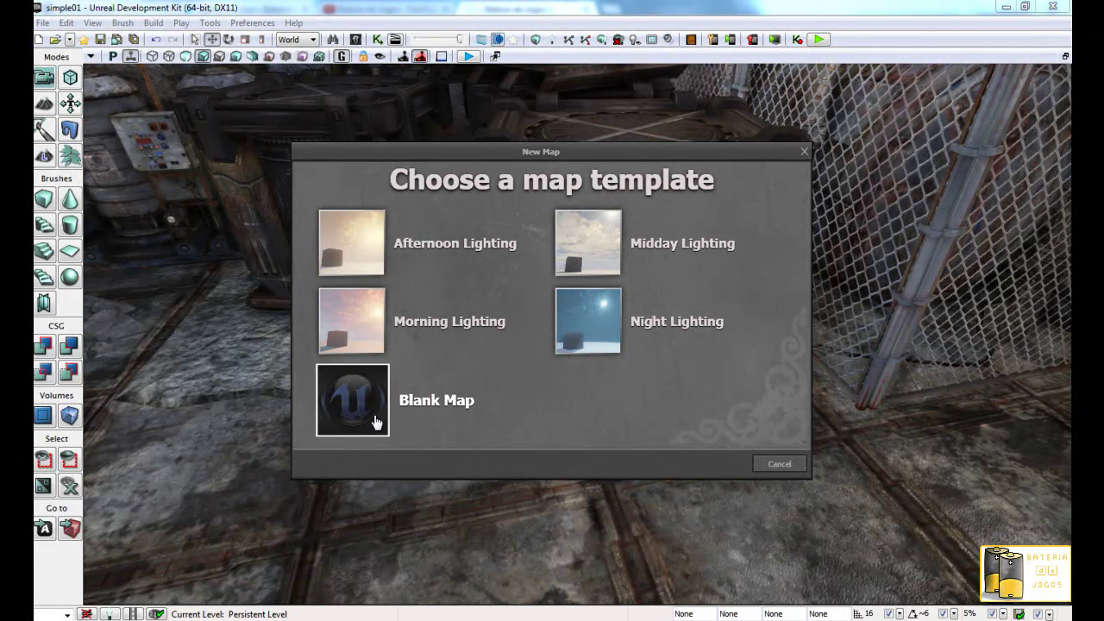
{"action": "left_click", "coordinate": [375, 422]}
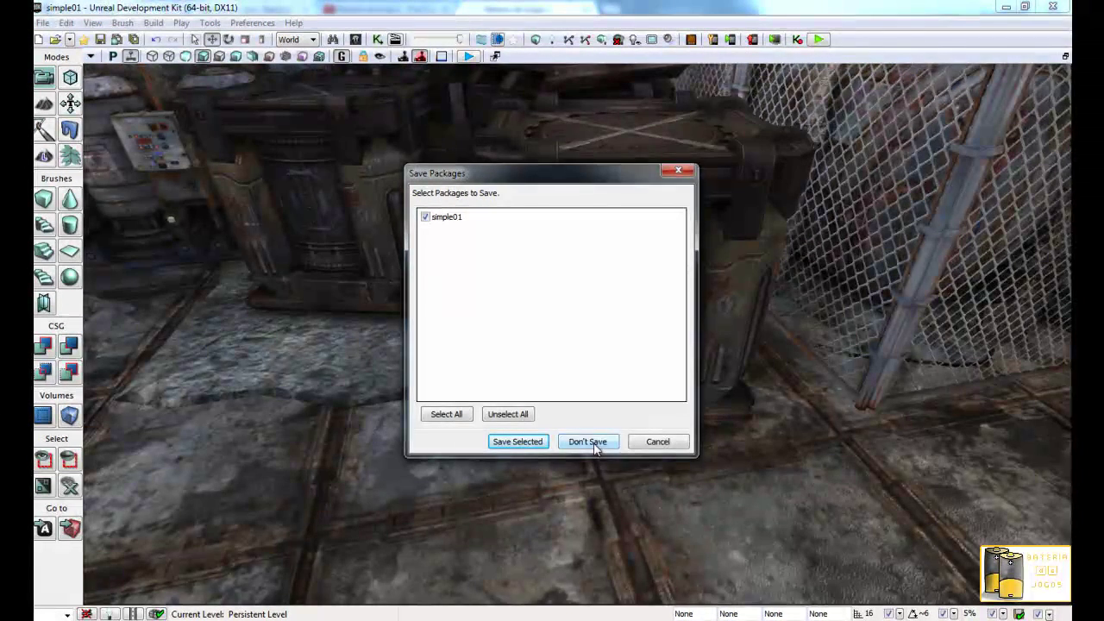
{"action": "left_click", "coordinate": [524, 441]}
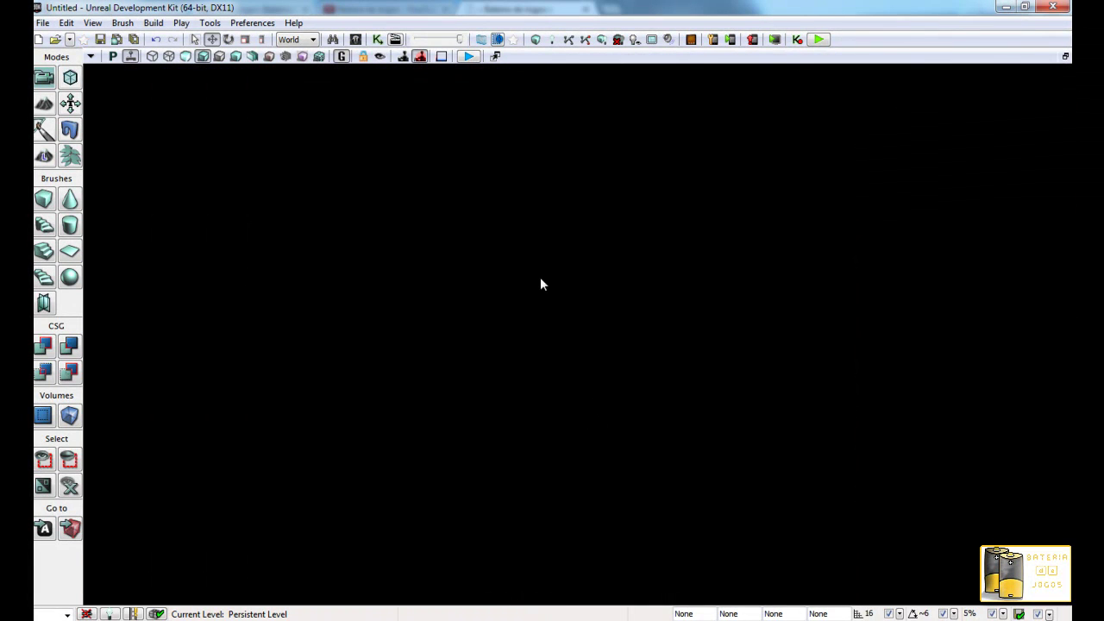
Step: Restore the four-view layout and create another new Blank Map level
{"action": "left_click", "coordinate": [1065, 56]}
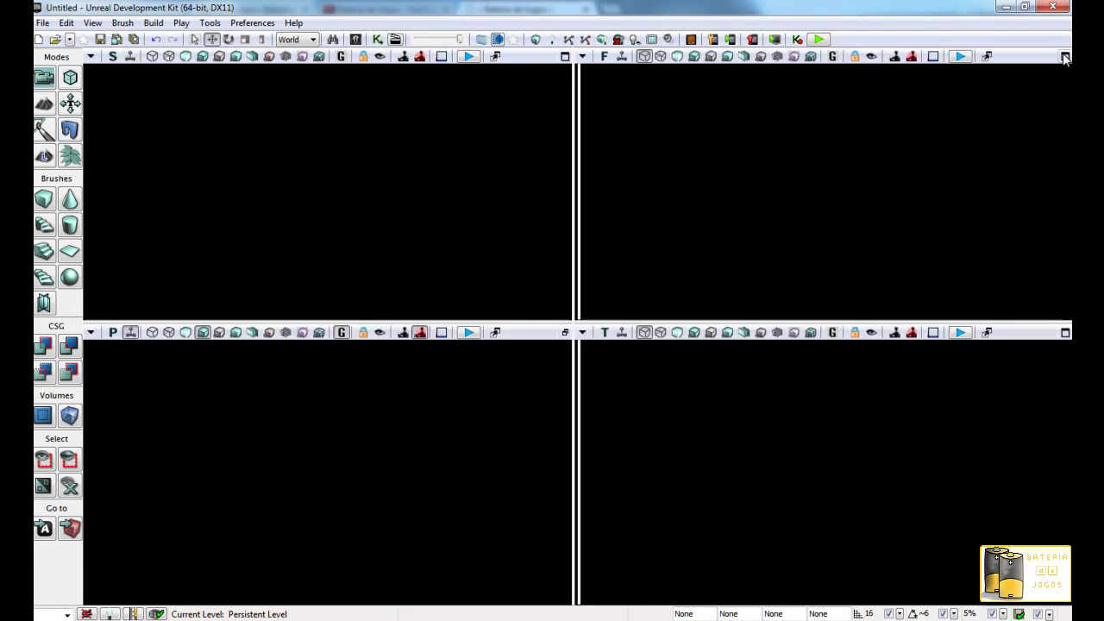
{"action": "left_click", "coordinate": [45, 23]}
{"action": "left_click", "coordinate": [74, 39]}
{"action": "left_click", "coordinate": [377, 405]}
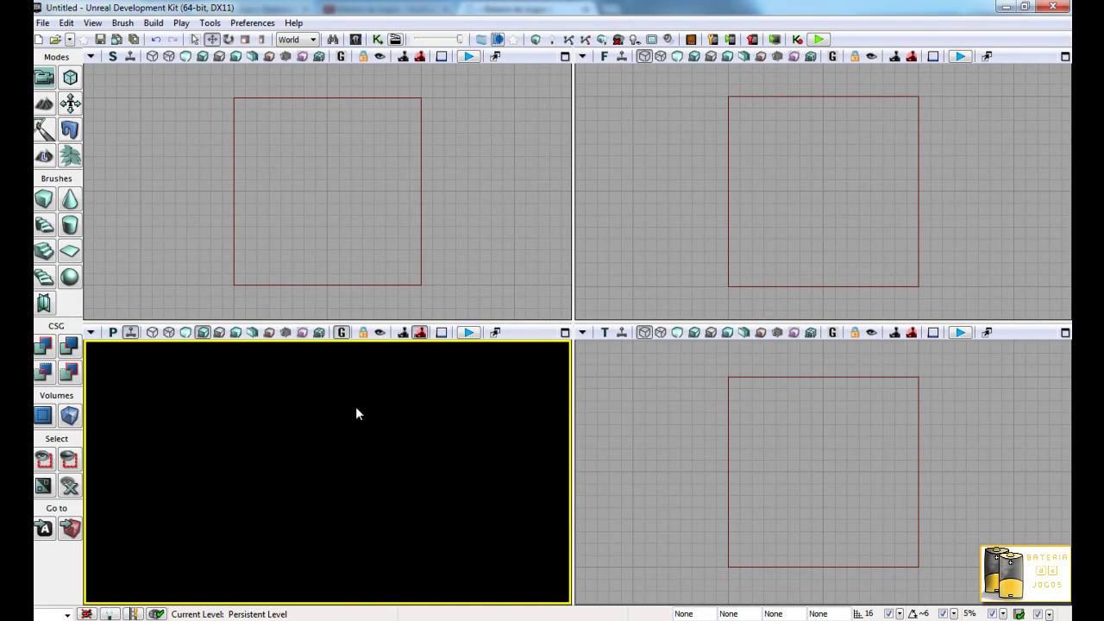
Step: Maximize the perspective viewport and frame the builder brush above the ground grid
{"action": "mouse_move", "coordinate": [355, 414]}
{"action": "right_mouse_down"}
{"action": "mouse_move", "coordinate": [383, 441]}
{"action": "mouse_move", "coordinate": [343, 479]}
{"action": "right_mouse_up"}
{"action": "mouse_move", "coordinate": [300, 483]}
{"action": "left_mouse_down"}
{"action": "mouse_move", "coordinate": [229, 483]}
{"action": "mouse_move", "coordinate": [327, 474]}
{"action": "left_mouse_up"}
{"action": "left_click", "coordinate": [565, 332]}
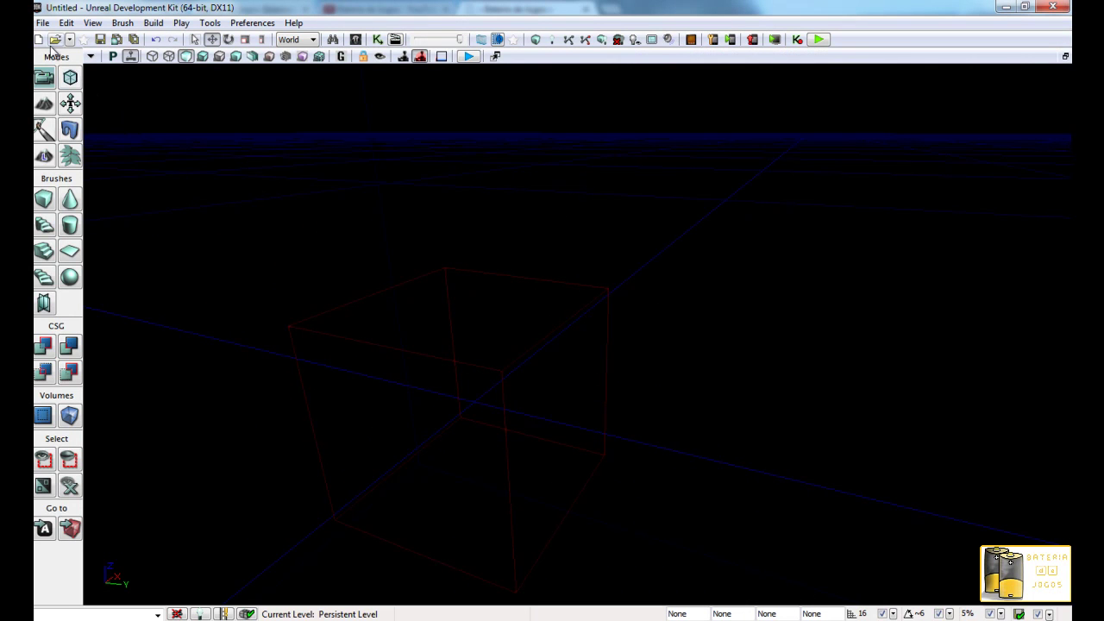
{"action": "left_click_drag", "start_coordinate": [550, 306], "coordinate": [448, 311]}
{"action": "right_click_drag", "start_coordinate": [447, 312], "coordinate": [440, 292]}
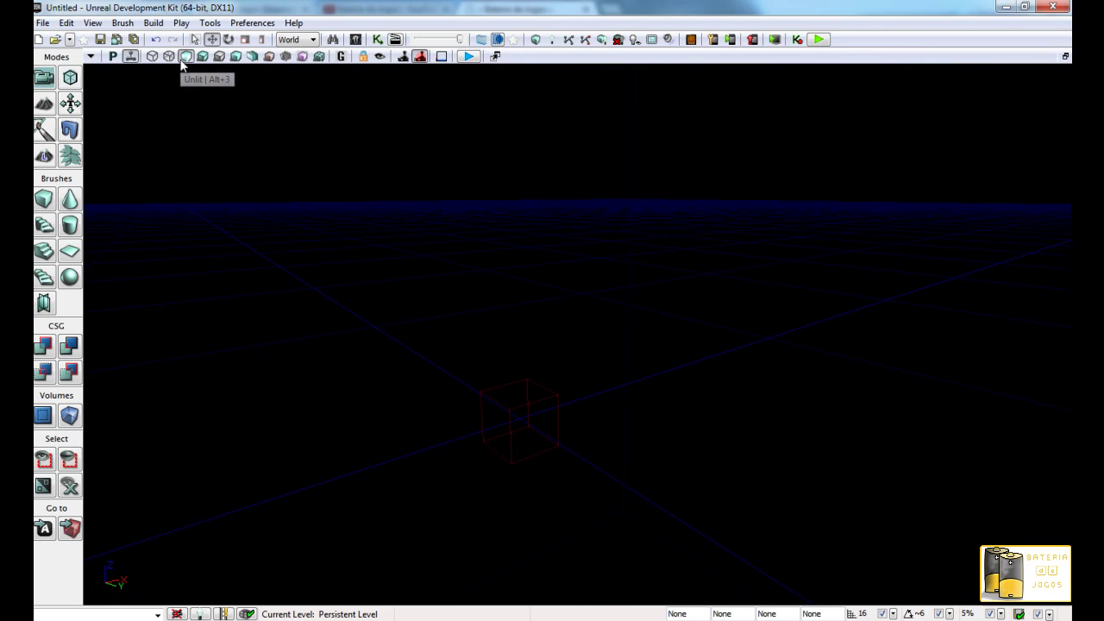
Step: Create a new 64×64-patch terrain from Tools > New Terrain, with layer setup left at None
{"action": "left_click", "coordinate": [212, 22]}
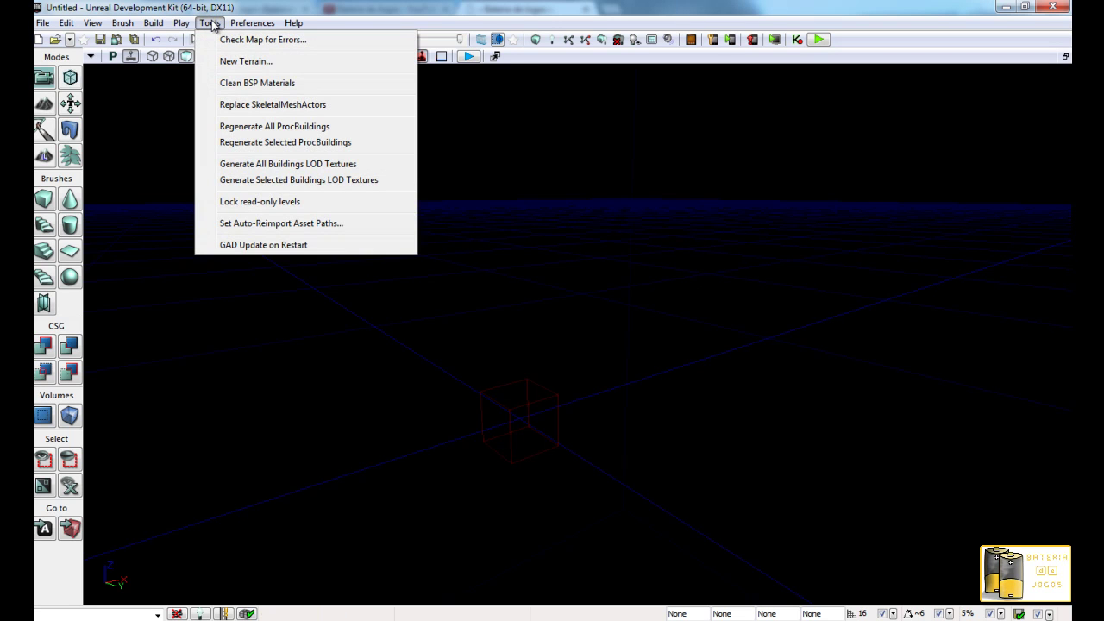
{"action": "left_click", "coordinate": [217, 62]}
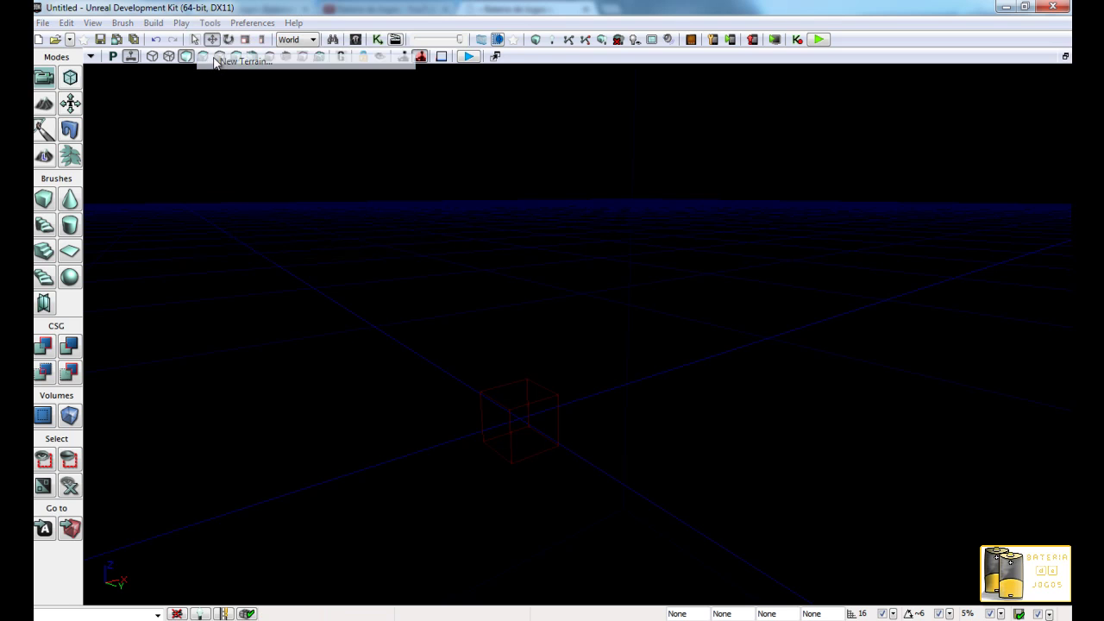
{"action": "left_click", "coordinate": [615, 234]}
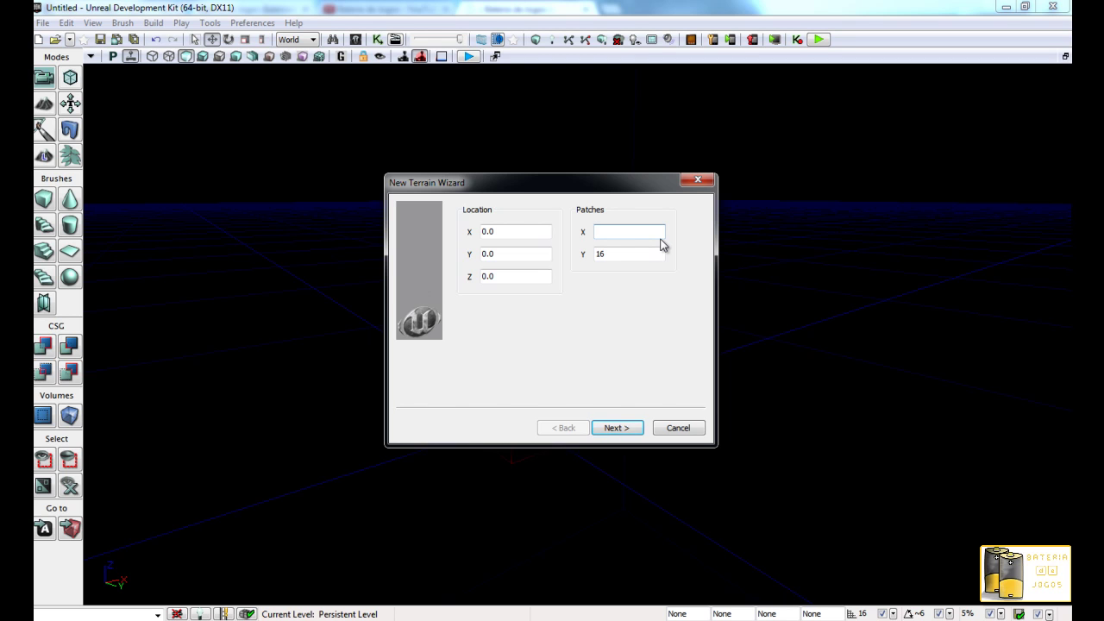
{"action": "double_click", "coordinate": [626, 255]}
{"action": "type", "text": "64"}
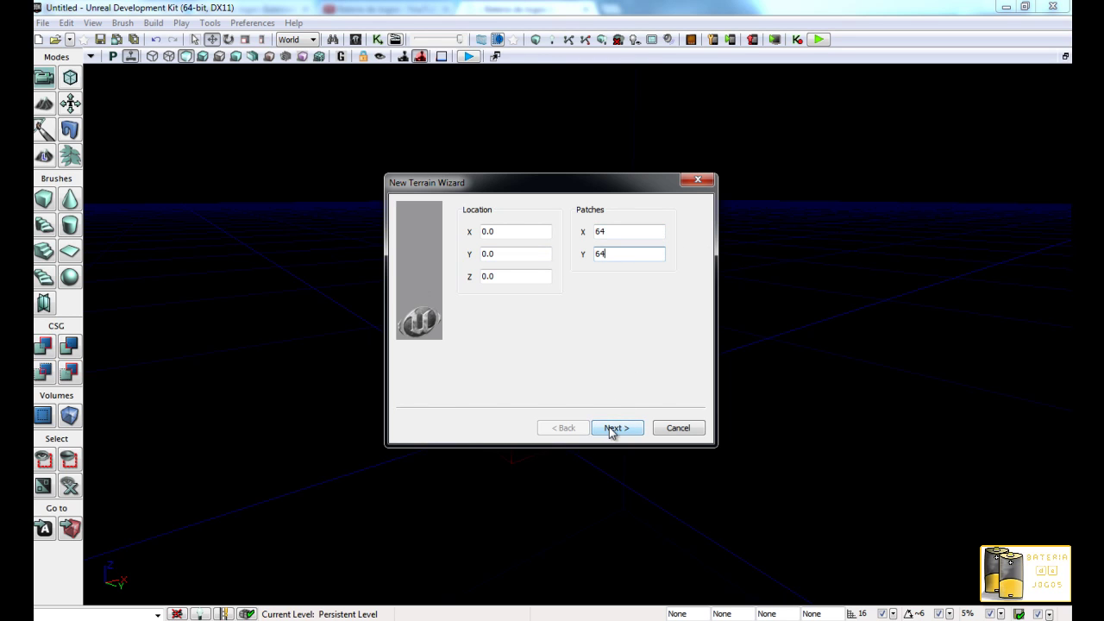
{"action": "left_click", "coordinate": [611, 431]}
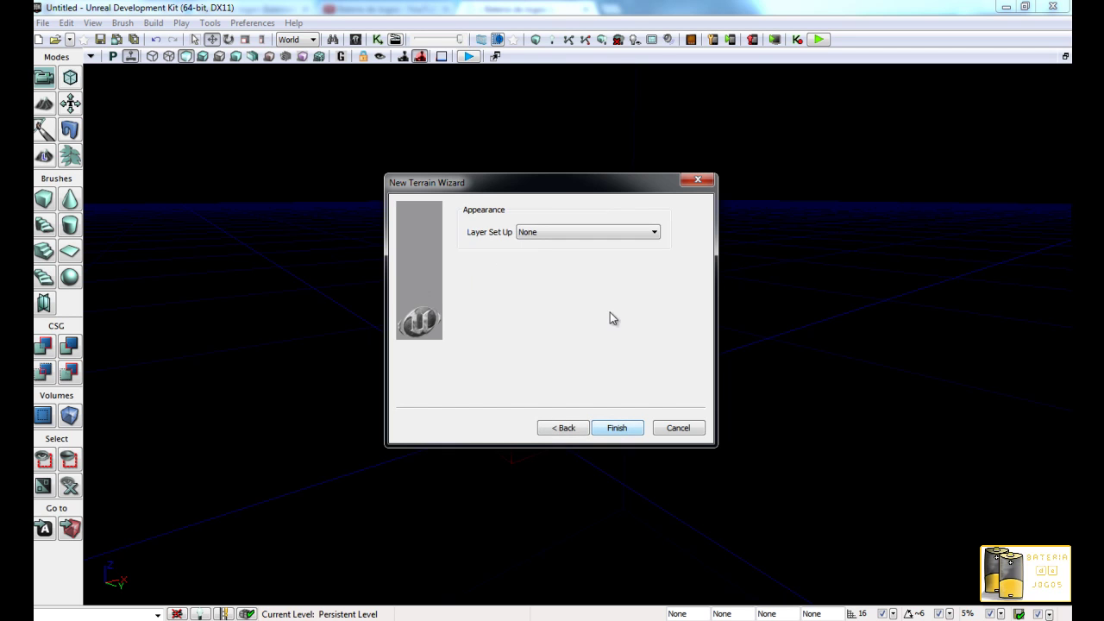
{"action": "left_click", "coordinate": [639, 235]}
{"action": "left_click", "coordinate": [639, 244]}
{"action": "left_click", "coordinate": [608, 429]}
Step: Turn the view toward the new checkered terrain and select it
{"action": "left_click_drag", "start_coordinate": [650, 389], "coordinate": [958, 470]}
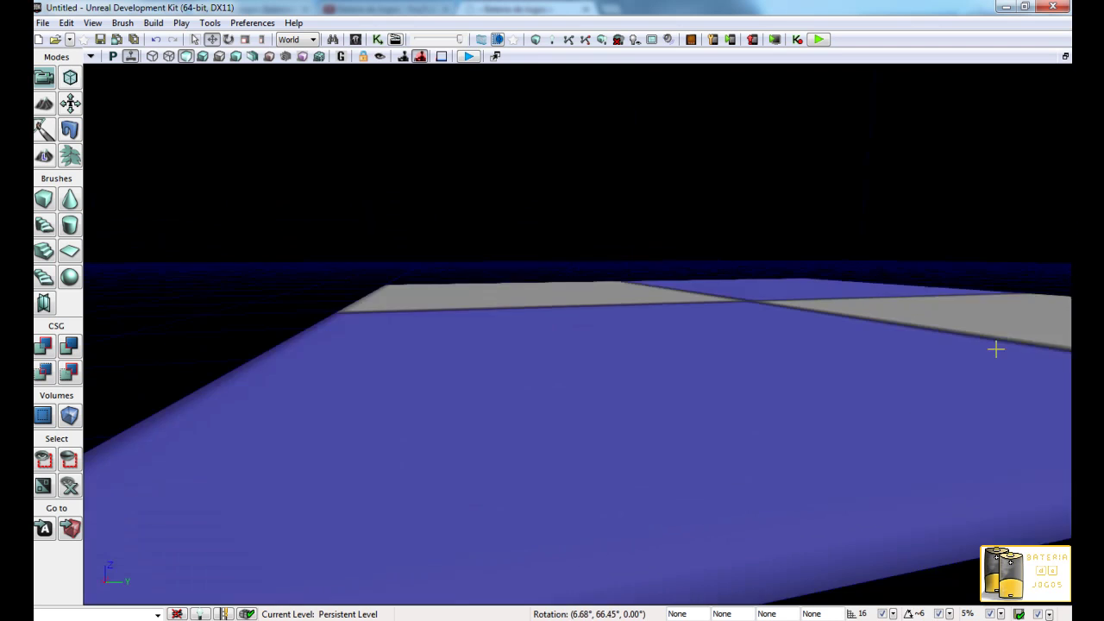
{"action": "mouse_move", "coordinate": [957, 469]}
{"action": "right_mouse_down"}
{"action": "mouse_move", "coordinate": [1067, 536]}
{"action": "mouse_move", "coordinate": [1068, 498]}
{"action": "right_mouse_up"}
{"action": "left_click", "coordinate": [557, 403]}
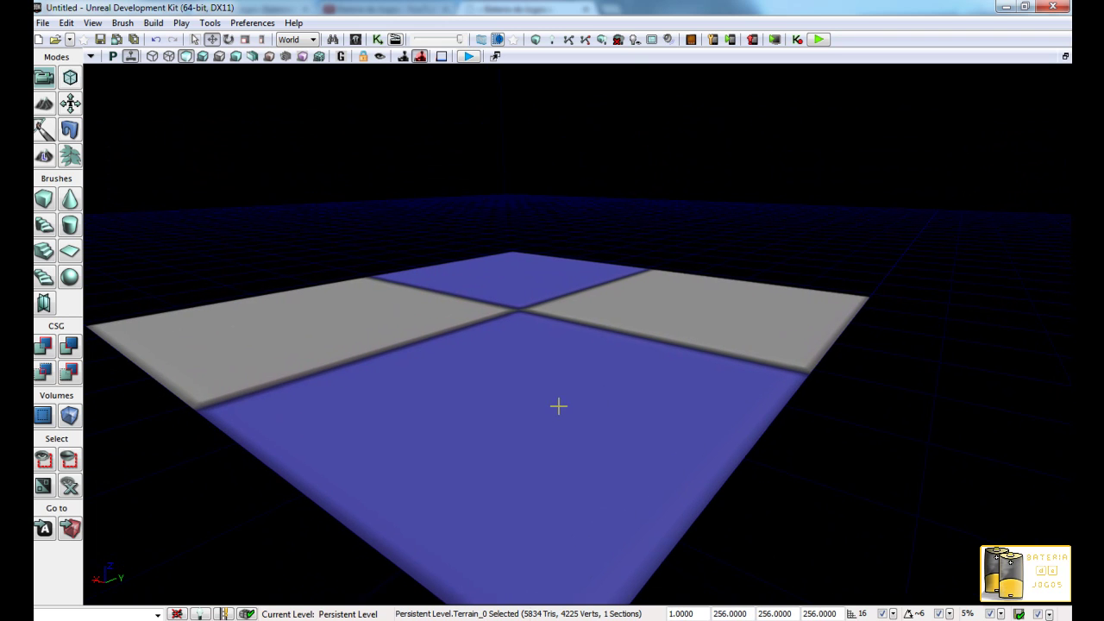
{"action": "mouse_move", "coordinate": [505, 364]}
{"action": "right_mouse_down"}
{"action": "mouse_move", "coordinate": [338, 370]}
{"action": "mouse_move", "coordinate": [409, 397]}
{"action": "mouse_move", "coordinate": [370, 285]}
{"action": "mouse_move", "coordinate": [319, 391]}
{"action": "mouse_move", "coordinate": [324, 447]}
{"action": "mouse_move", "coordinate": [489, 363]}
{"action": "right_mouse_up"}
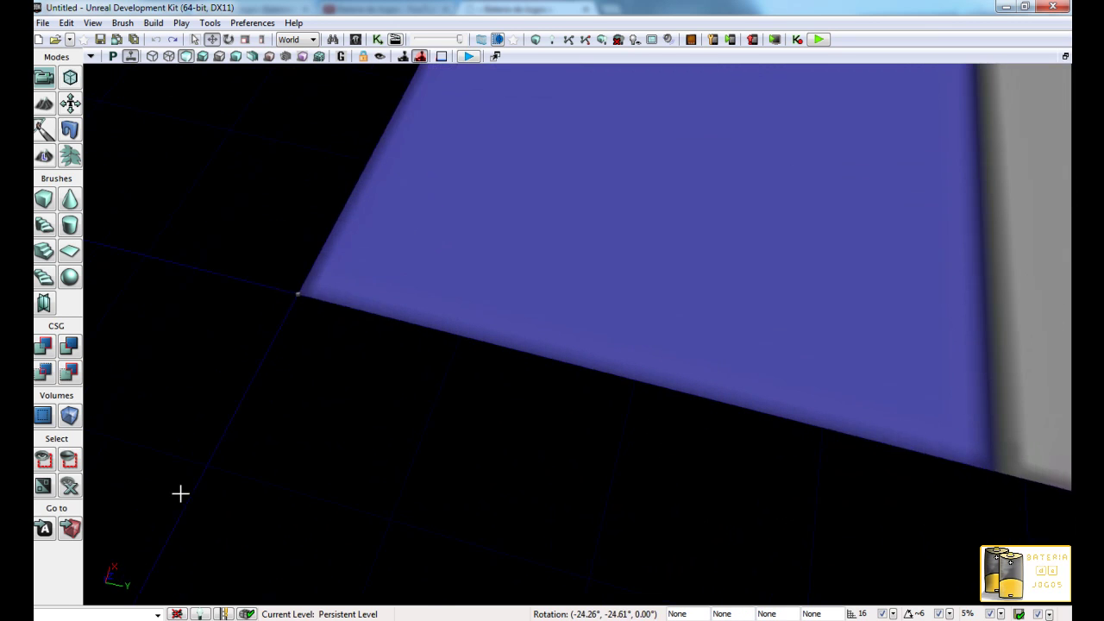
{"action": "right_click_drag", "start_coordinate": [315, 362], "coordinate": [276, 268]}
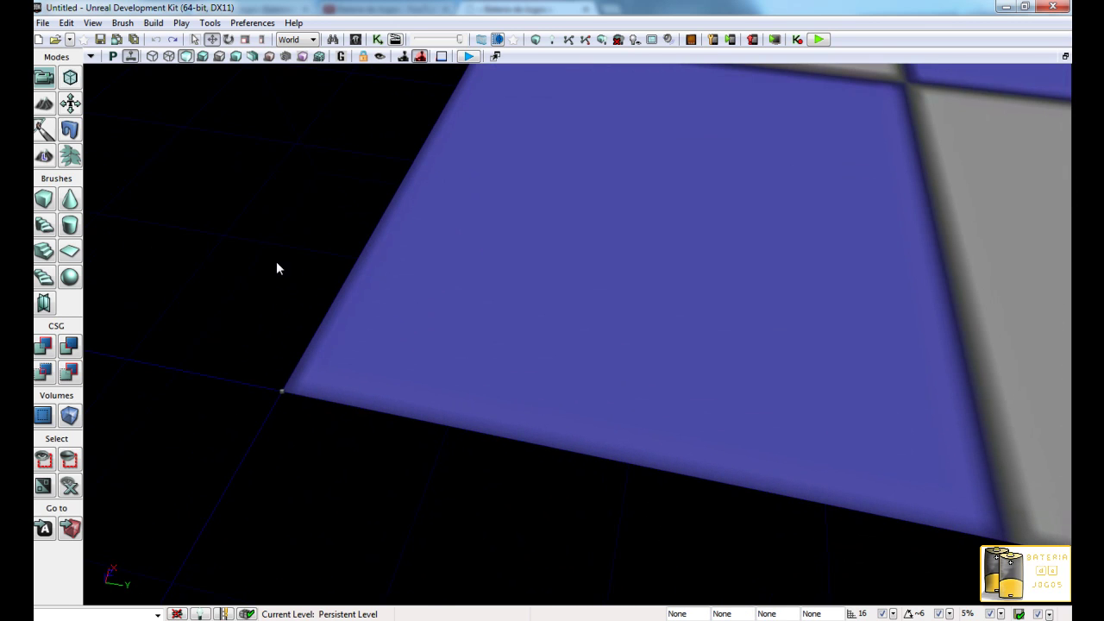
{"action": "left_click", "coordinate": [286, 390]}
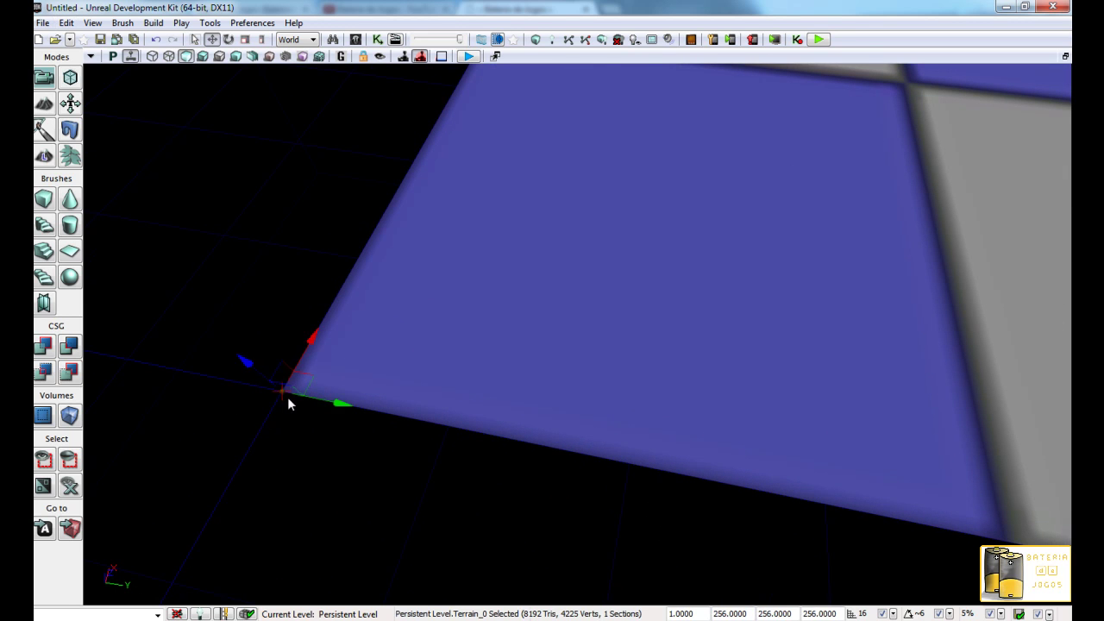
Step: Delete the 64×64 terrain and build a new 40×40-patch terrain with the New Terrain wizard
{"action": "key", "text": "Delete"}
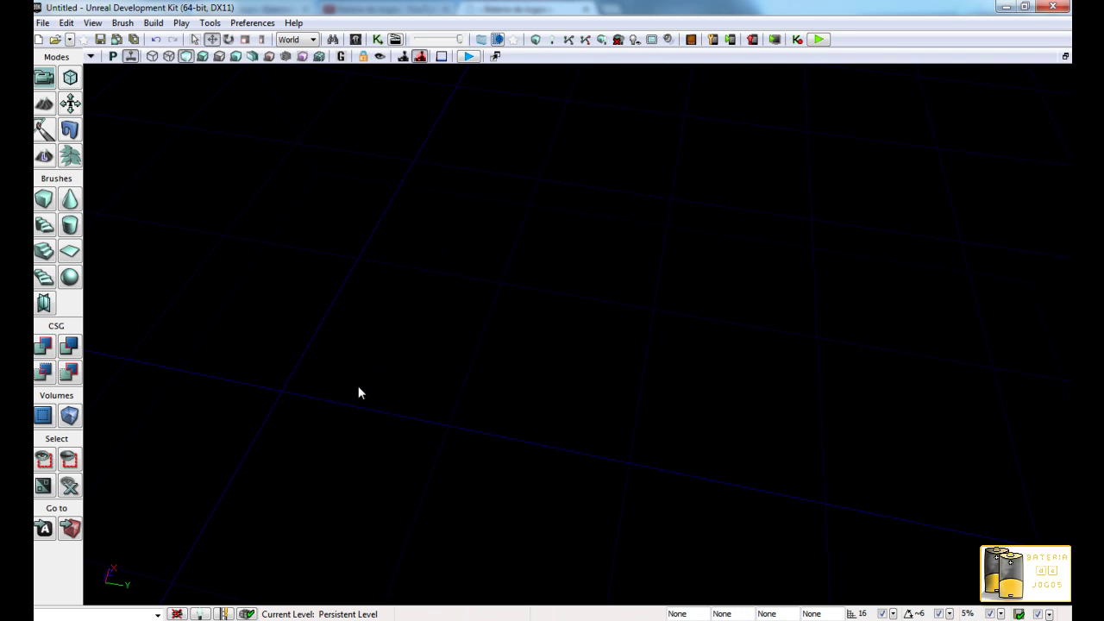
{"action": "left_click", "coordinate": [211, 23]}
{"action": "left_click", "coordinate": [233, 67]}
{"action": "type", "text": "40"}
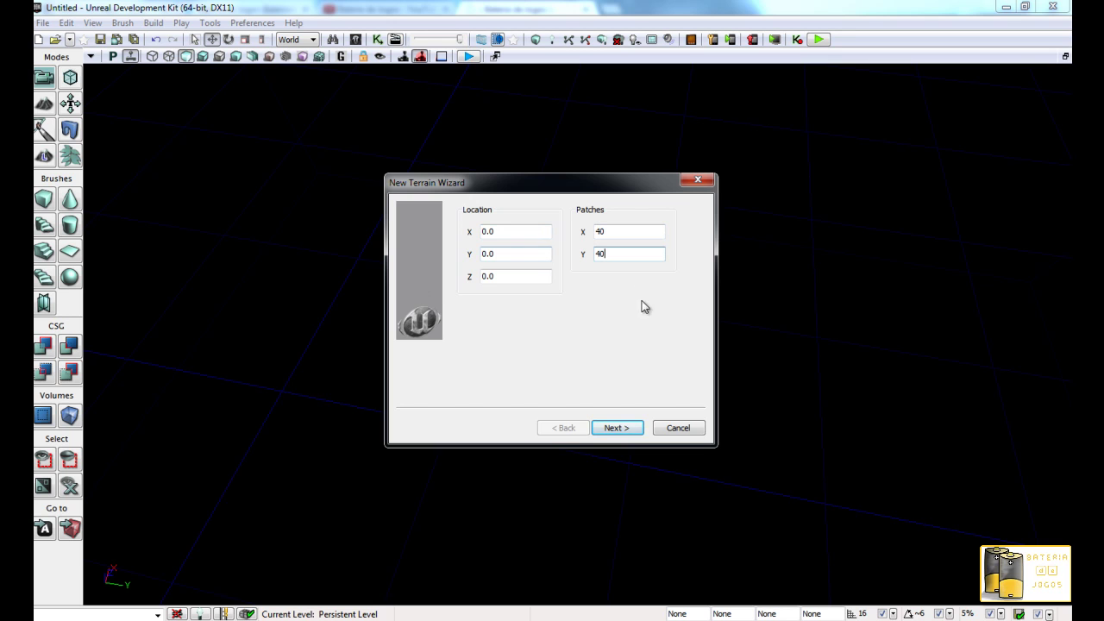
{"action": "left_click", "coordinate": [619, 429]}
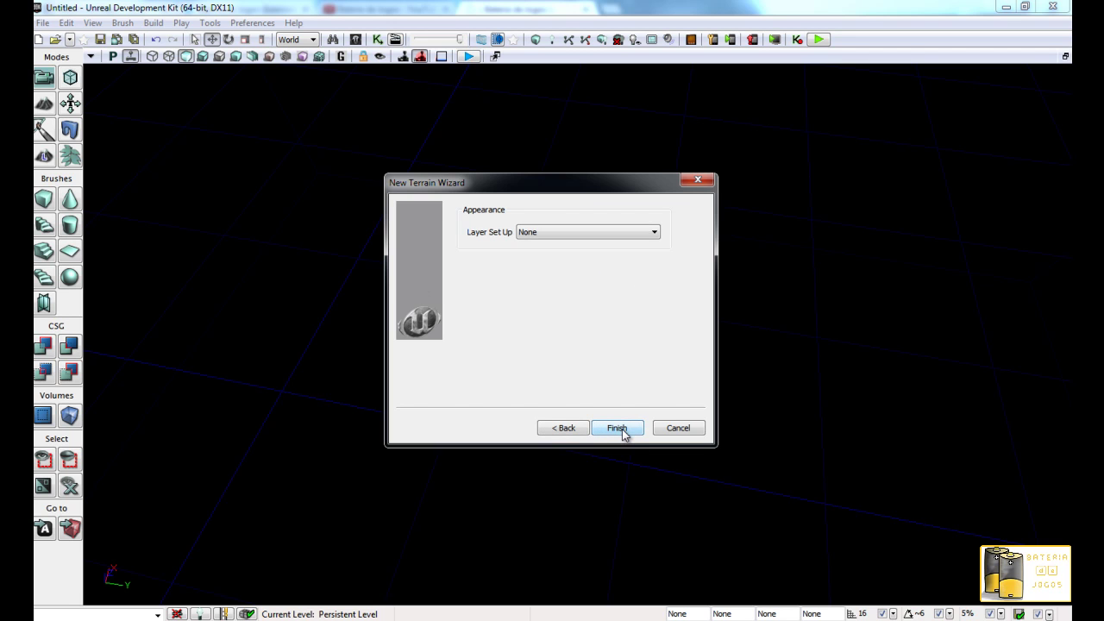
{"action": "left_click", "coordinate": [618, 429]}
{"action": "mouse_move", "coordinate": [606, 402]}
{"action": "right_mouse_down"}
{"action": "mouse_move", "coordinate": [639, 289]}
{"action": "mouse_move", "coordinate": [599, 144]}
{"action": "mouse_move", "coordinate": [522, 357]}
{"action": "right_mouse_up"}
{"action": "mouse_move", "coordinate": [520, 254]}
{"action": "left_mouse_down"}
{"action": "mouse_move", "coordinate": [502, 613]}
{"action": "mouse_move", "coordinate": [566, 425]}
{"action": "left_mouse_up"}
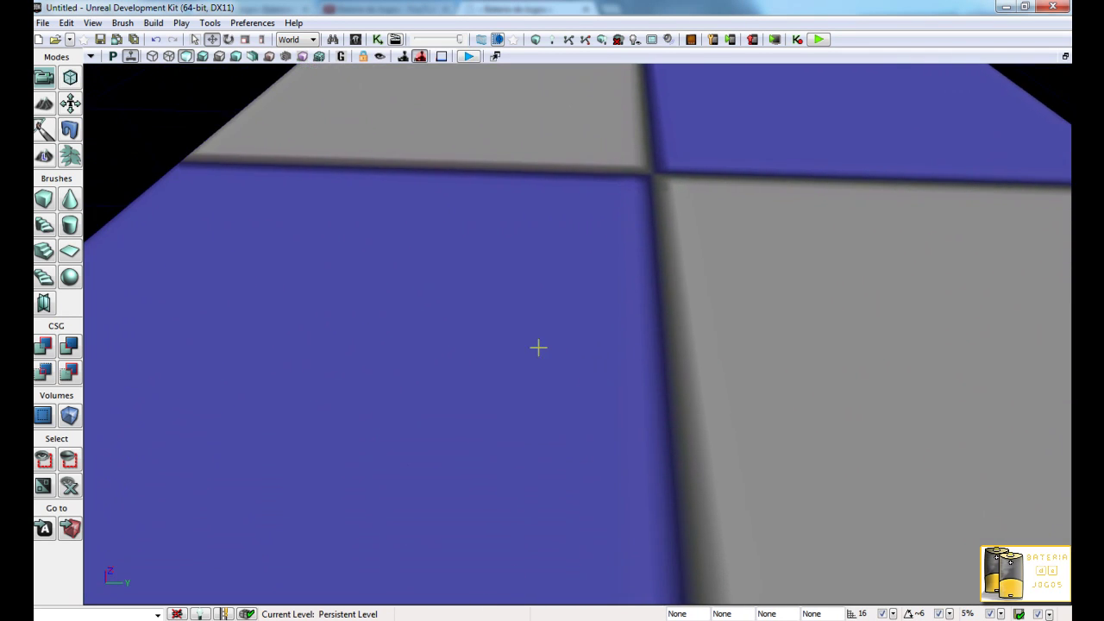
{"action": "right_click_drag", "start_coordinate": [565, 424], "coordinate": [450, 310]}
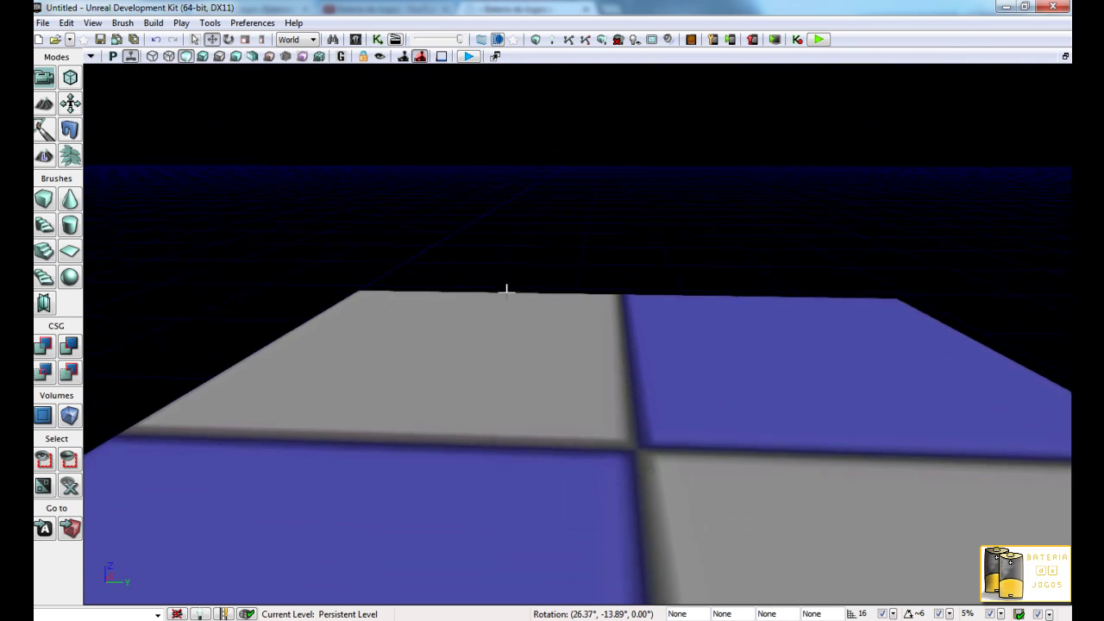
{"action": "scroll", "coordinate": [451, 310], "scroll_direction": "down", "scroll_amount": 3}
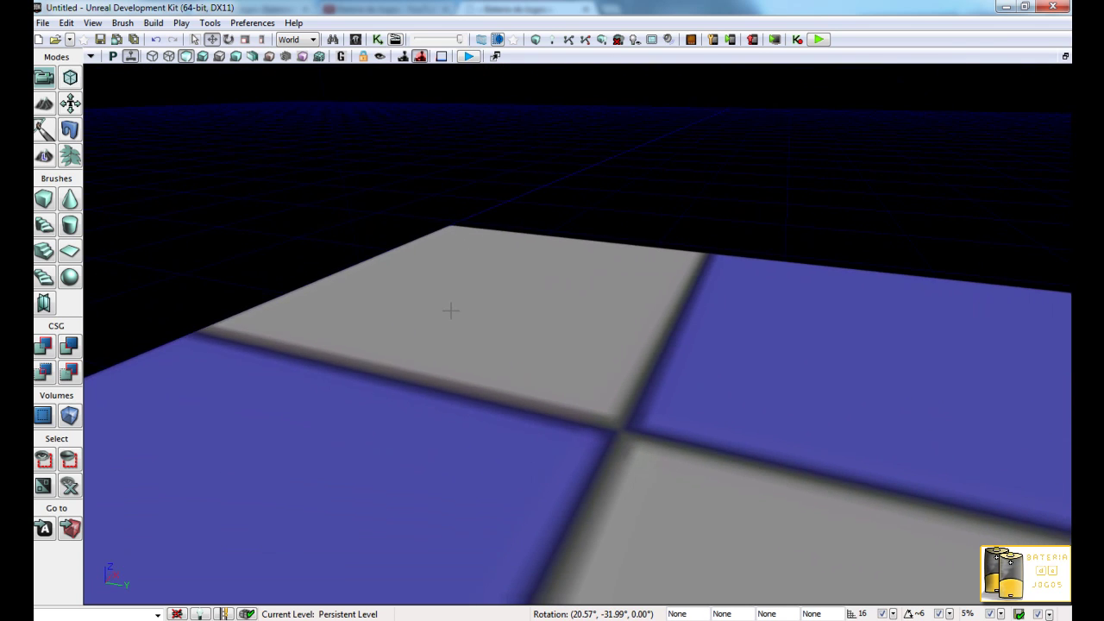
{"action": "scroll", "coordinate": [450, 310], "scroll_direction": "down", "scroll_amount": 2}
{"action": "scroll", "coordinate": [450, 309], "scroll_direction": "down", "scroll_amount": 3}
{"action": "scroll", "coordinate": [450, 310], "scroll_direction": "down", "scroll_amount": 2}
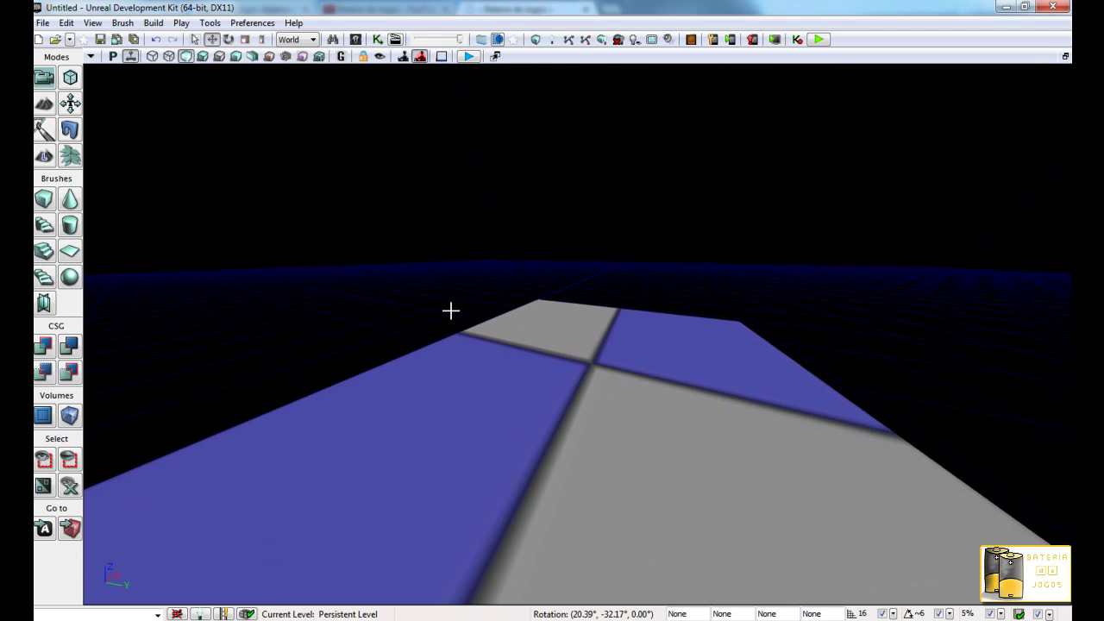
{"action": "scroll", "coordinate": [450, 310], "scroll_direction": "up", "scroll_amount": 3}
{"action": "scroll", "coordinate": [450, 309], "scroll_direction": "up", "scroll_amount": 3}
{"action": "scroll", "coordinate": [450, 310], "scroll_direction": "up", "scroll_amount": 1}
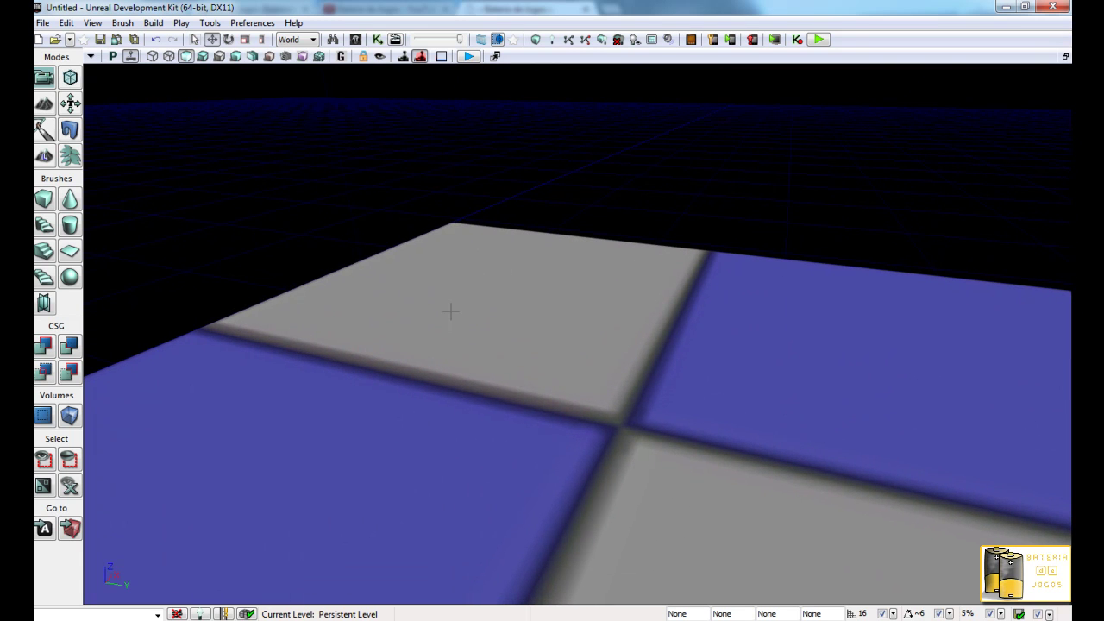
{"action": "right_click_drag", "start_coordinate": [450, 310], "coordinate": [508, 448]}
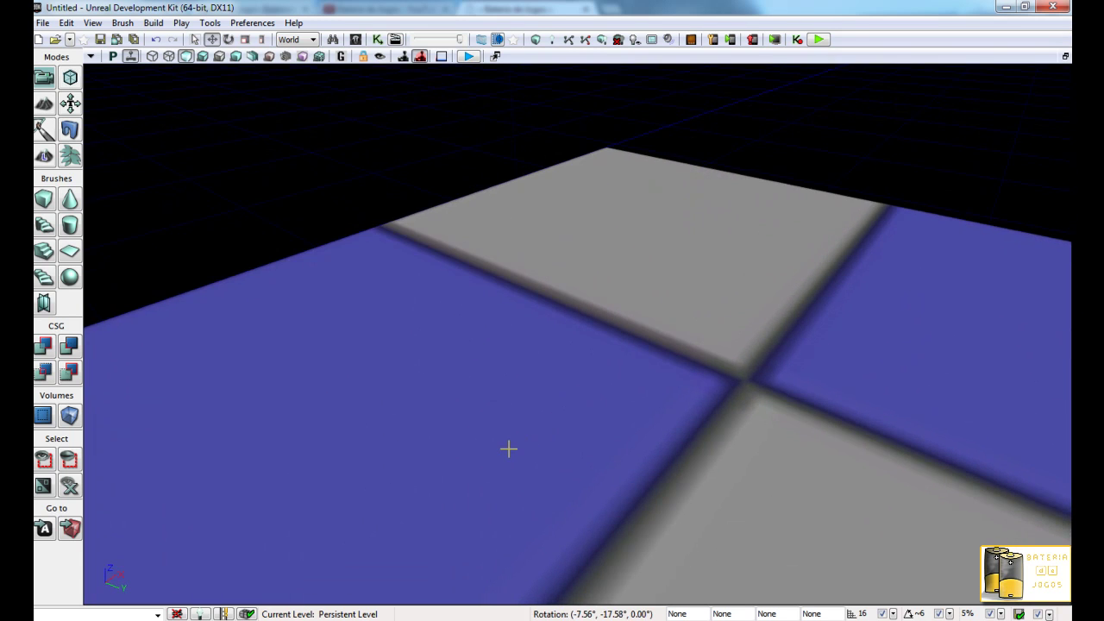
{"action": "scroll", "coordinate": [508, 448], "scroll_direction": "down", "scroll_amount": 1}
{"action": "scroll", "coordinate": [507, 449], "scroll_direction": "down", "scroll_amount": 2}
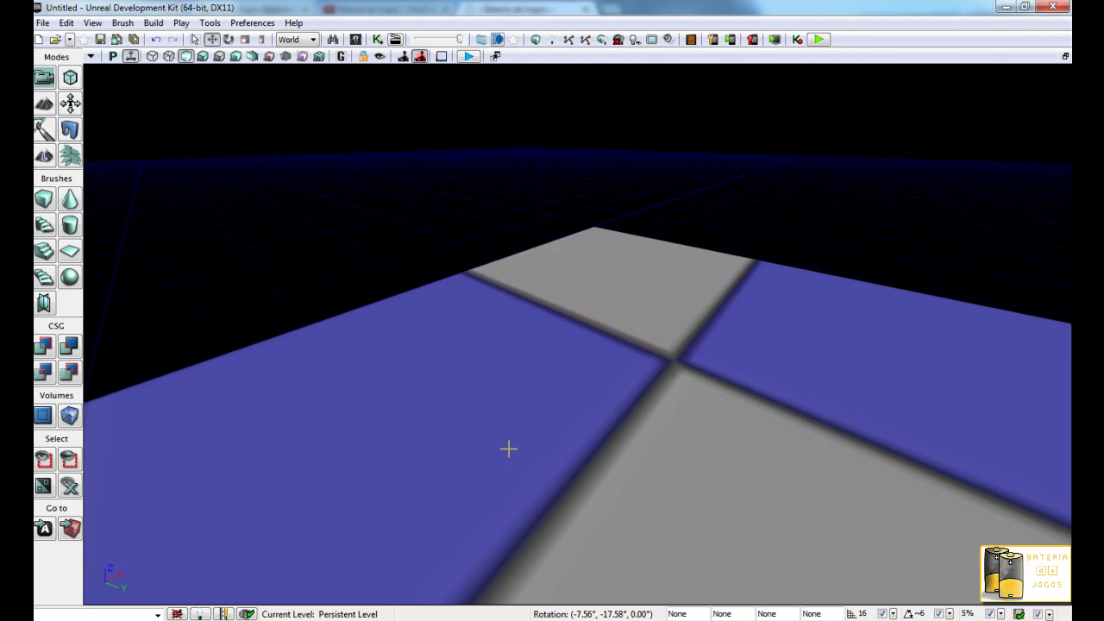
{"action": "scroll", "coordinate": [508, 448], "scroll_direction": "down", "scroll_amount": 1}
{"action": "scroll", "coordinate": [508, 449], "scroll_direction": "up", "scroll_amount": 2}
{"action": "scroll", "coordinate": [508, 449], "scroll_direction": "up", "scroll_amount": 2}
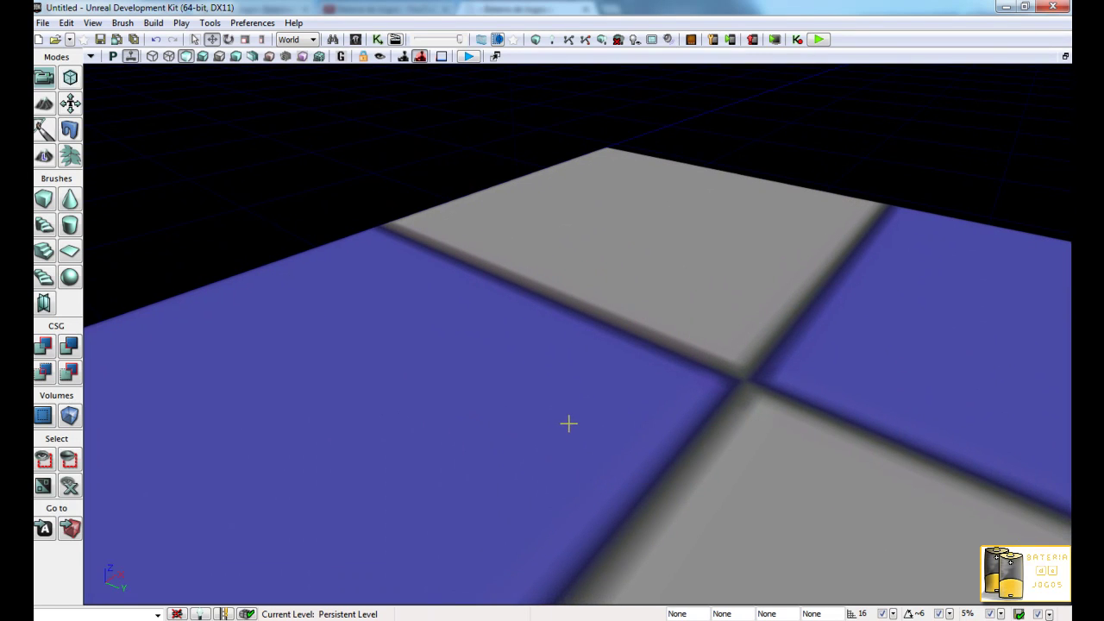
{"action": "mouse_move", "coordinate": [568, 422]}
{"action": "right_mouse_down"}
{"action": "mouse_move", "coordinate": [618, 402]}
{"action": "mouse_move", "coordinate": [378, 474]}
{"action": "mouse_move", "coordinate": [663, 498]}
{"action": "mouse_move", "coordinate": [548, 412]}
{"action": "right_mouse_up"}
{"action": "scroll", "coordinate": [221, 312], "scroll_direction": "down", "scroll_amount": 2}
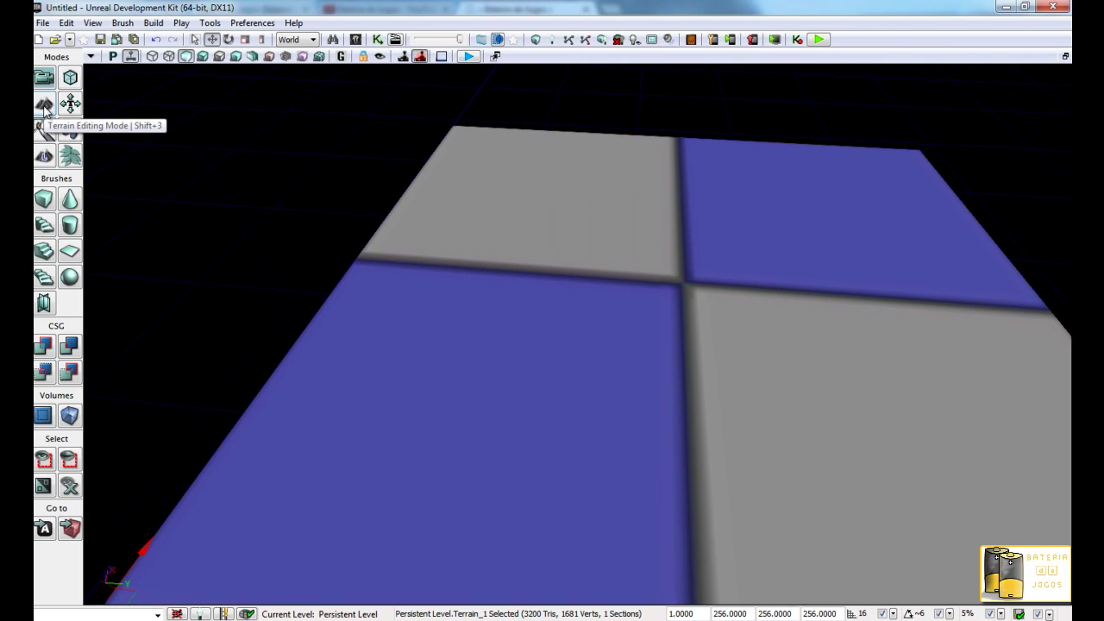
Step: Open the TerrainEdit panel for Terrain_1, move it aside, and turn on the wireframe overlay
{"action": "left_click", "coordinate": [44, 105]}
{"action": "mouse_move", "coordinate": [409, 39]}
{"action": "left_mouse_down"}
{"action": "mouse_move", "coordinate": [673, 298]}
{"action": "mouse_move", "coordinate": [643, 91]}
{"action": "mouse_move", "coordinate": [718, 84]}
{"action": "left_mouse_up"}
{"action": "left_click", "coordinate": [944, 206]}
Step: Bring the view in close over the wireframe terrain
{"action": "scroll", "coordinate": [505, 256], "scroll_direction": "up", "scroll_amount": 5}
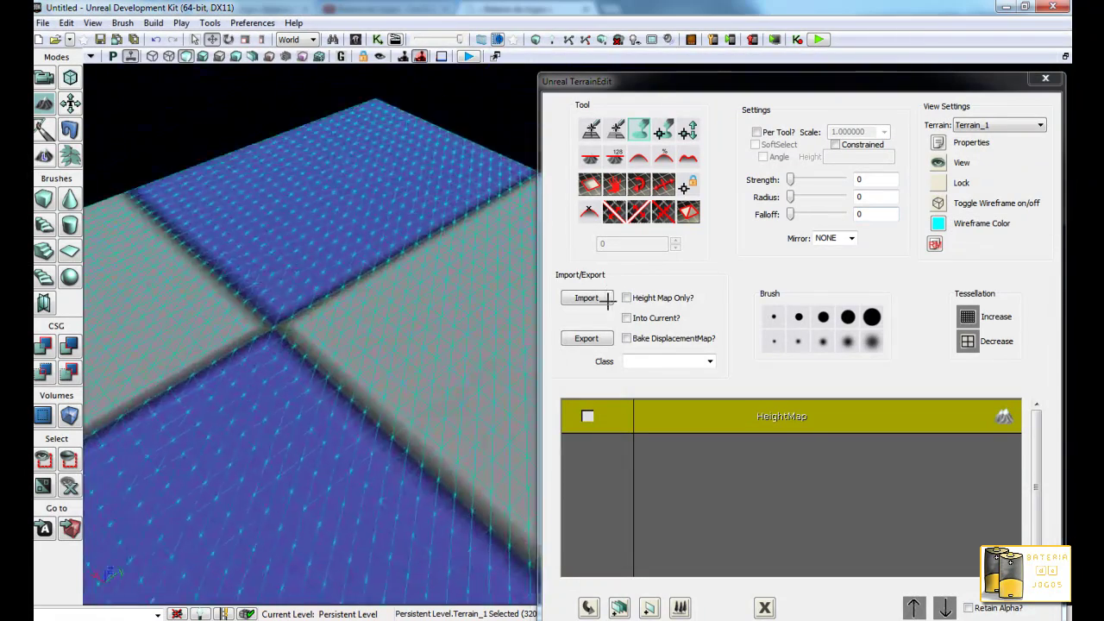
{"action": "mouse_move", "coordinate": [357, 254]}
{"action": "left_mouse_down"}
{"action": "mouse_move", "coordinate": [268, 159]}
{"action": "mouse_move", "coordinate": [320, 358]}
{"action": "left_mouse_up"}
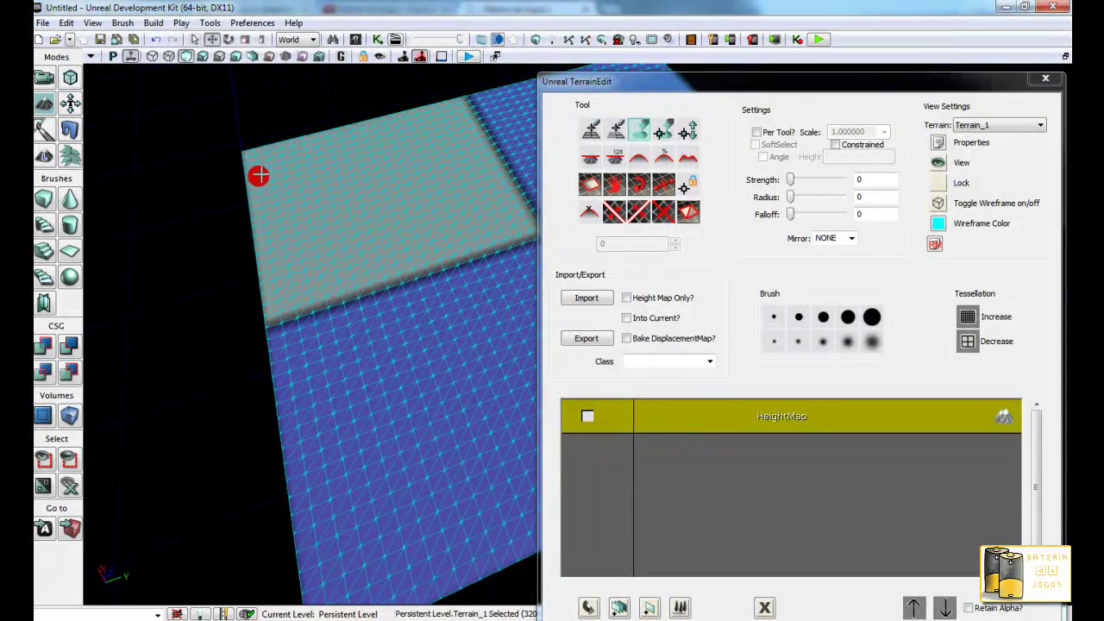
{"action": "left_click", "coordinate": [406, 144]}
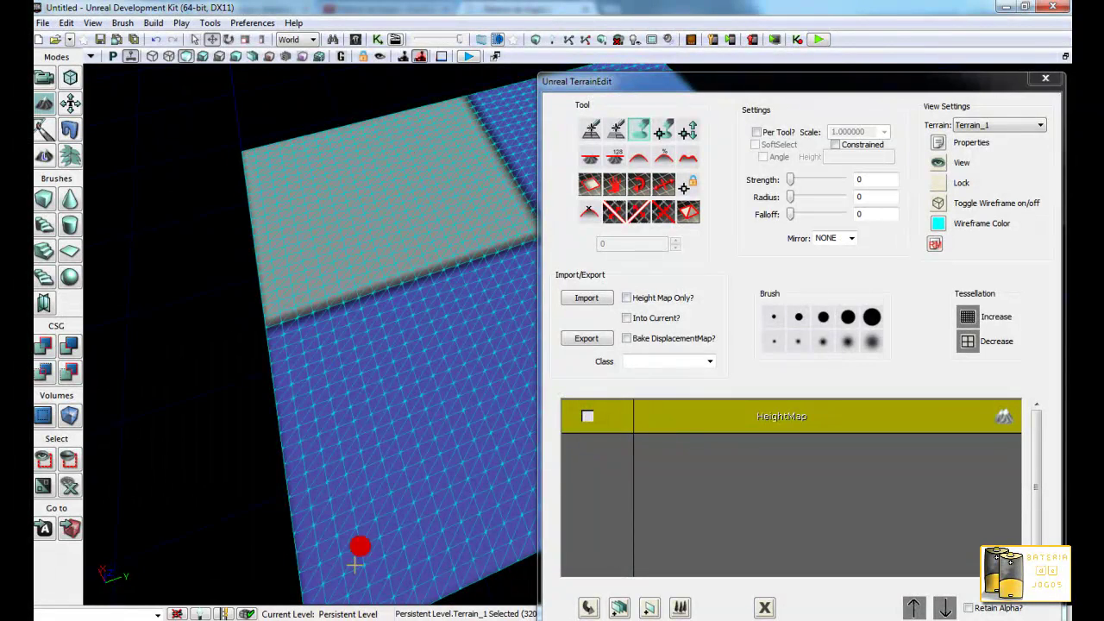
{"action": "mouse_move", "coordinate": [345, 380]}
{"action": "left_mouse_down"}
{"action": "mouse_move", "coordinate": [513, 501]}
{"action": "mouse_move", "coordinate": [441, 407]}
{"action": "mouse_move", "coordinate": [405, 424]}
{"action": "left_mouse_up"}
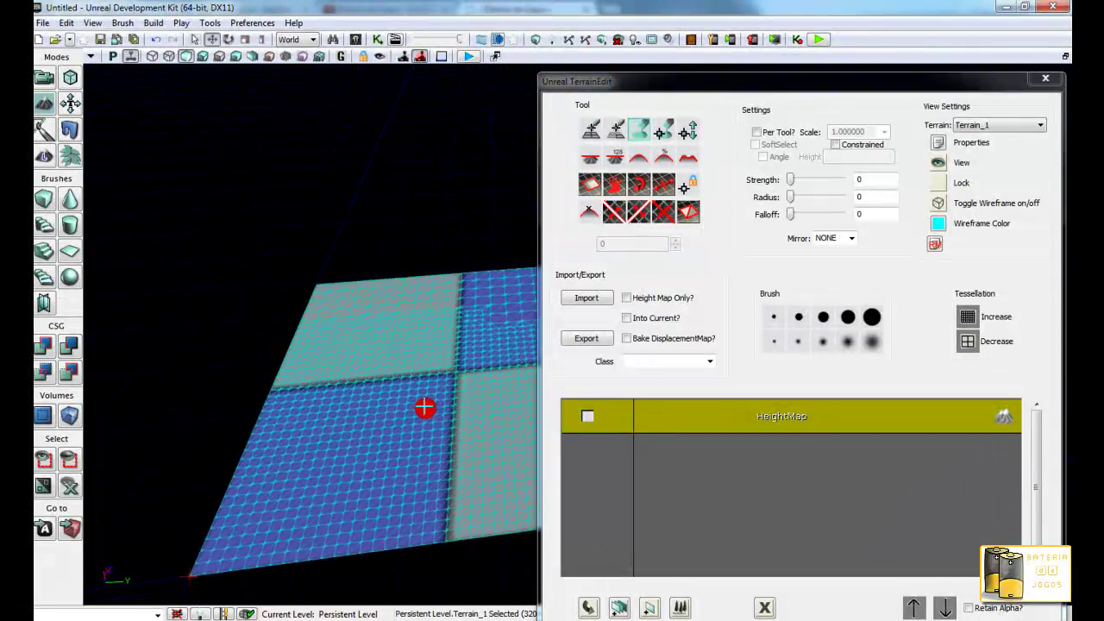
{"action": "left_click_drag", "start_coordinate": [406, 424], "coordinate": [419, 414]}
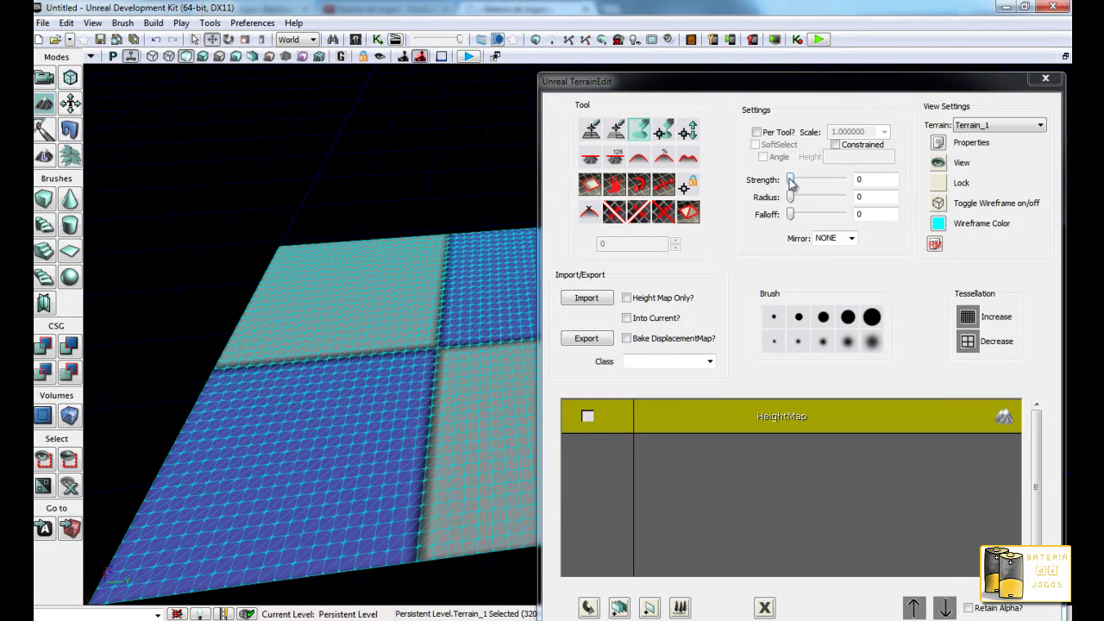
Step: Pick a brush preset and enlarge the brush radius to 309
{"action": "left_click", "coordinate": [873, 326]}
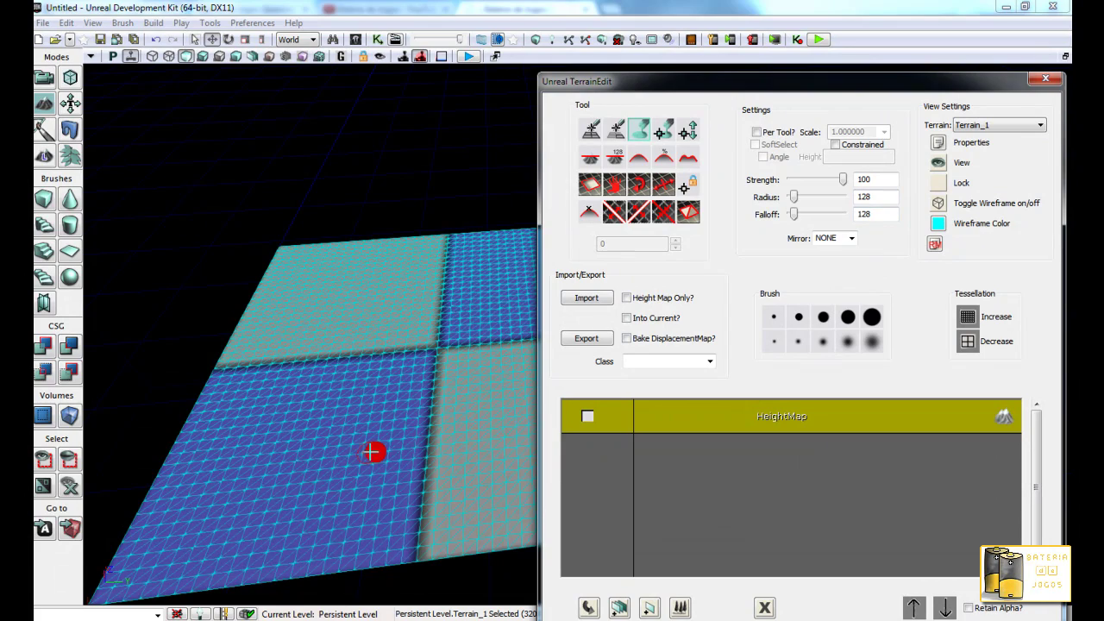
{"action": "scroll", "coordinate": [382, 506], "scroll_direction": "up", "scroll_amount": 5}
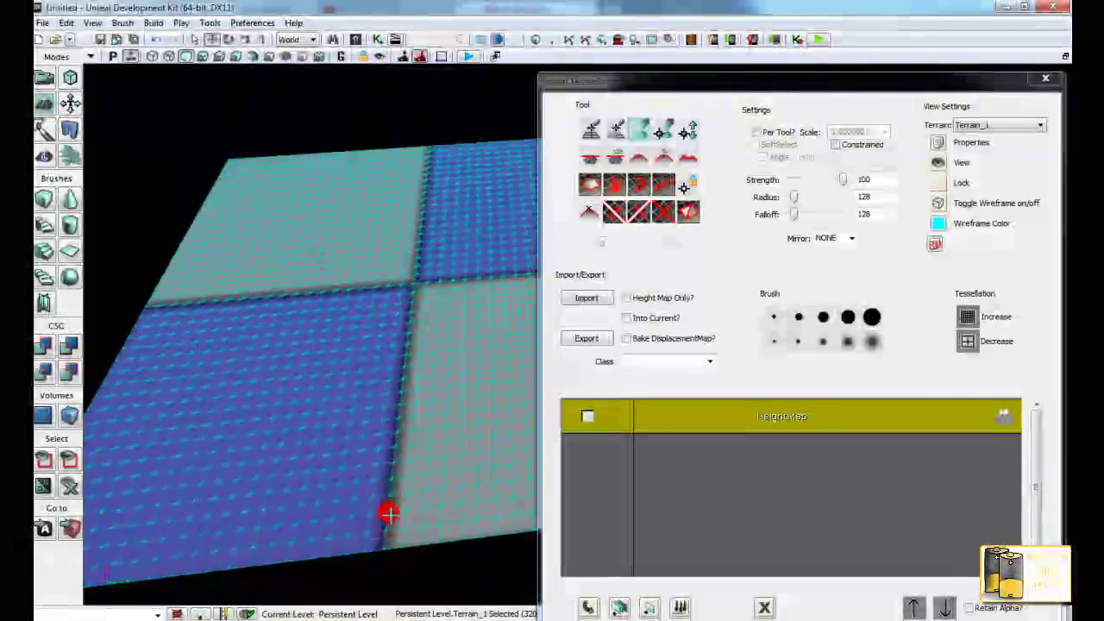
{"action": "scroll", "coordinate": [389, 514], "scroll_direction": "up", "scroll_amount": 2}
{"action": "scroll", "coordinate": [387, 512], "scroll_direction": "up", "scroll_amount": 2}
{"action": "scroll", "coordinate": [414, 492], "scroll_direction": "up", "scroll_amount": 2}
{"action": "scroll", "coordinate": [421, 492], "scroll_direction": "up", "scroll_amount": 2}
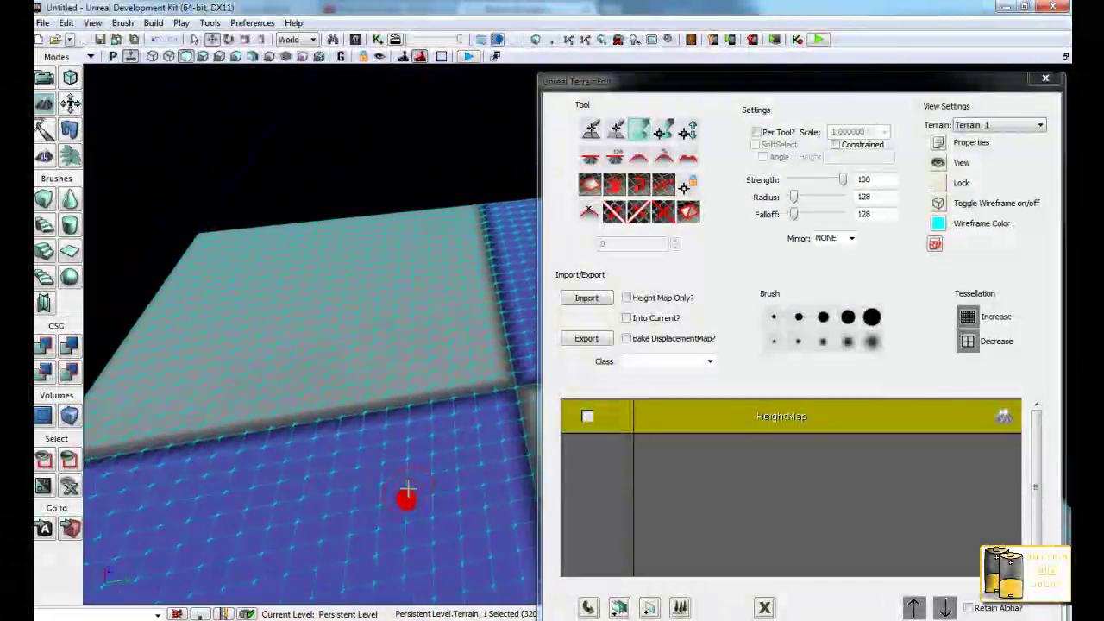
{"action": "scroll", "coordinate": [407, 492], "scroll_direction": "up", "scroll_amount": 2}
{"action": "scroll", "coordinate": [403, 494], "scroll_direction": "up", "scroll_amount": 2}
{"action": "scroll", "coordinate": [396, 496], "scroll_direction": "up", "scroll_amount": 2}
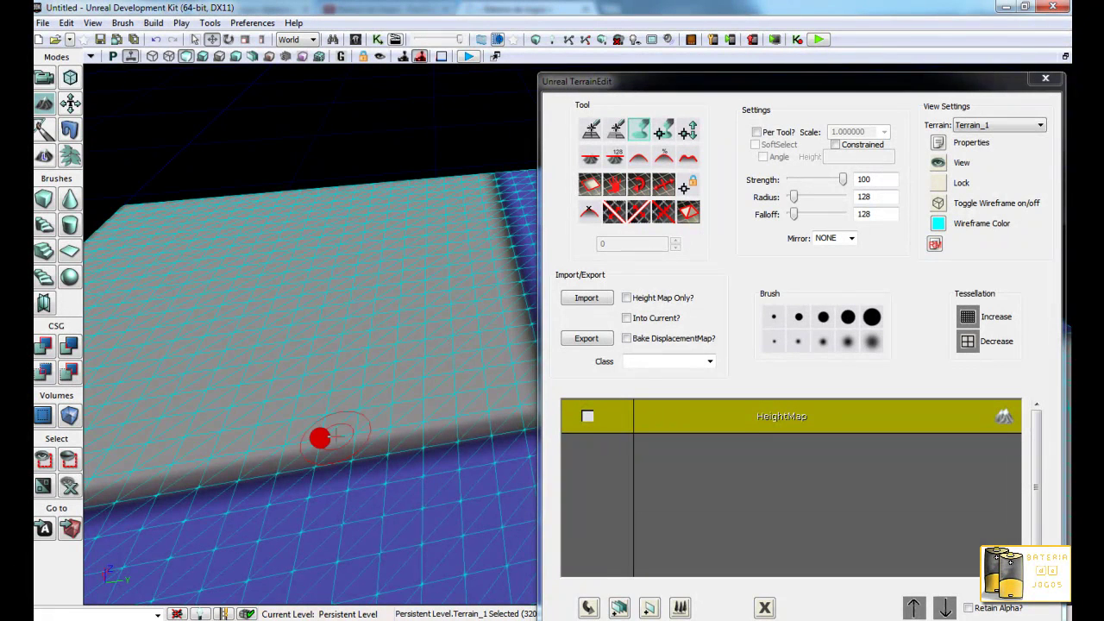
{"action": "left_click_drag", "start_coordinate": [793, 198], "coordinate": [804, 198]}
Step: Carve dips into the plateau's edge and raise jagged bumps in the ground below it
{"action": "mouse_move", "coordinate": [387, 426]}
{"action": "left_mouse_down", "text": "ctrl"}
{"action": "mouse_move", "coordinate": [319, 438]}
{"action": "mouse_move", "coordinate": [355, 431]}
{"action": "left_mouse_up", "text": "ctrl"}
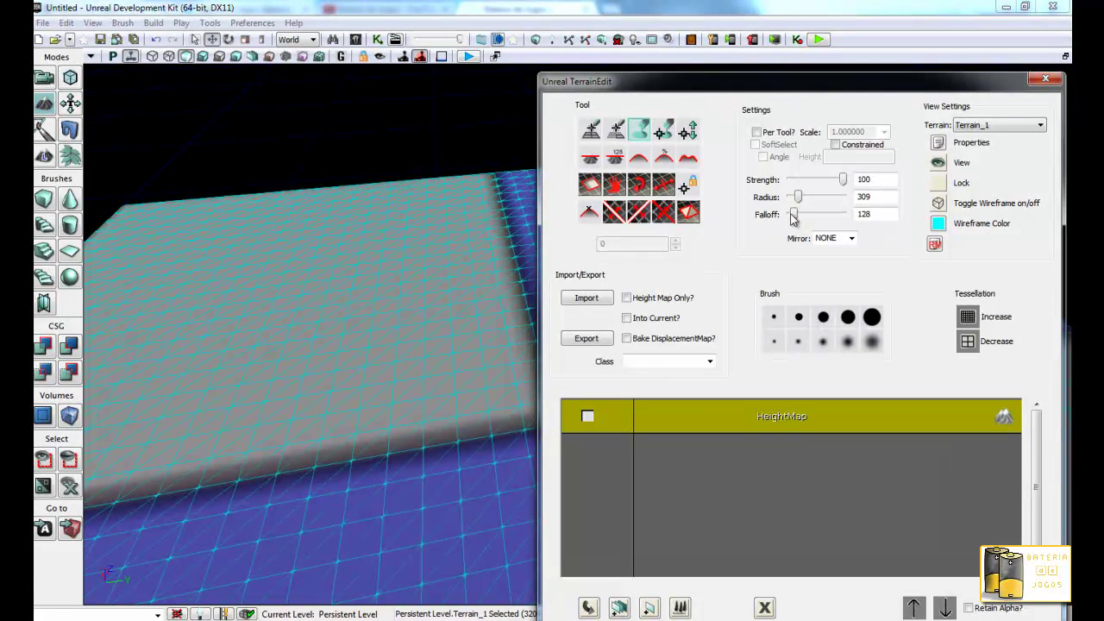
{"action": "right_click_drag", "start_coordinate": [343, 443], "coordinate": [333, 420], "text": "ctrl"}
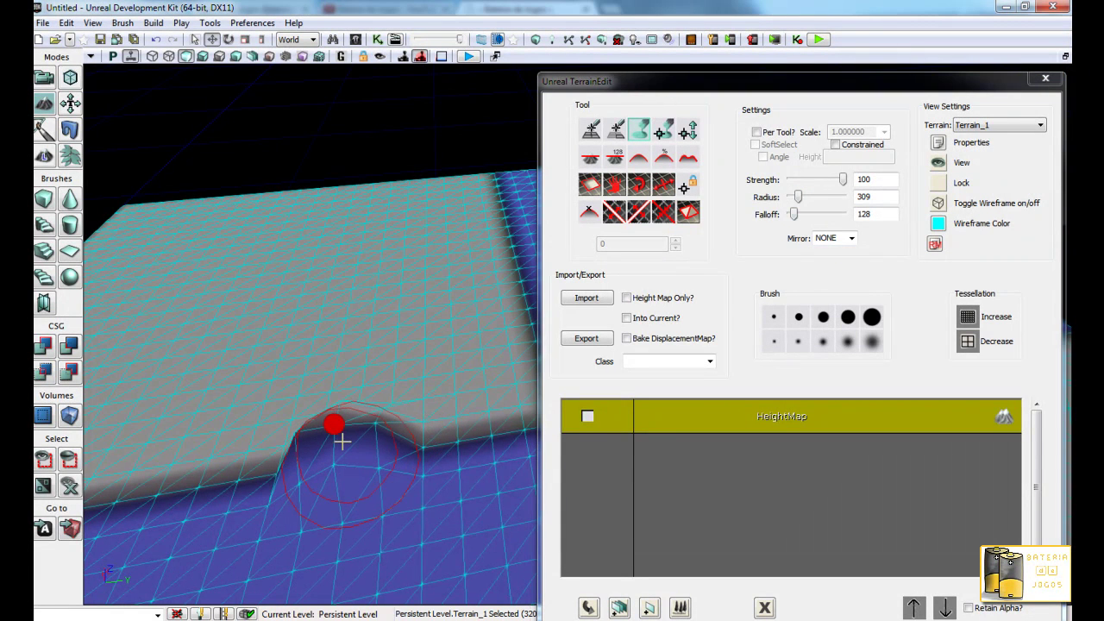
{"action": "right_click_drag", "start_coordinate": [353, 321], "coordinate": [345, 313], "text": "ctrl"}
{"action": "right_click_drag", "start_coordinate": [334, 426], "coordinate": [335, 454], "text": "ctrl"}
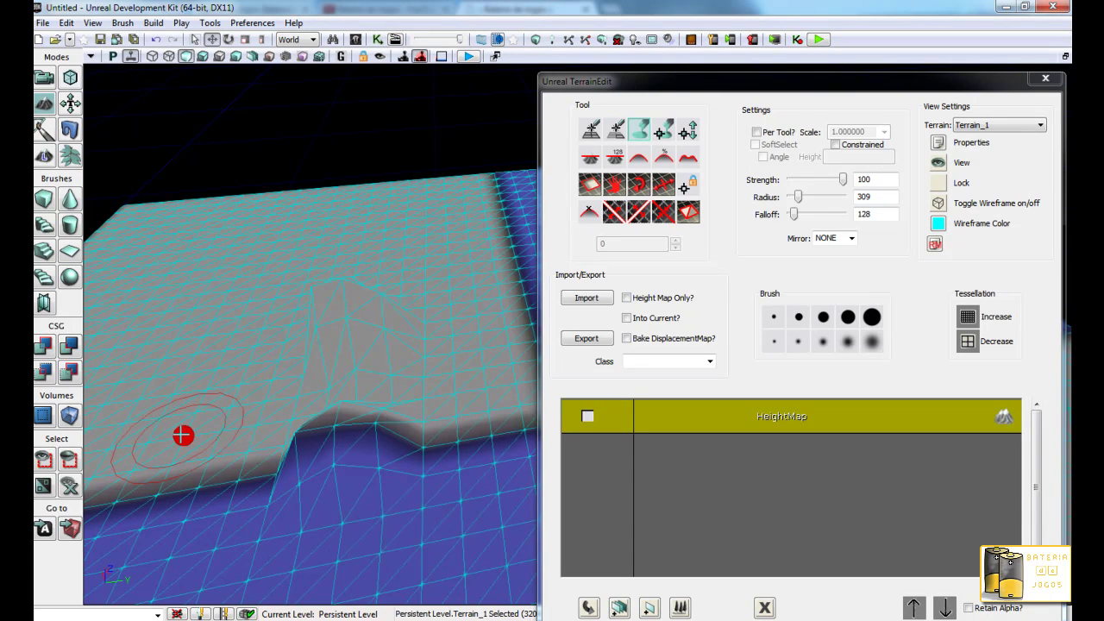
{"action": "right_click_drag", "start_coordinate": [182, 435], "coordinate": [178, 423], "text": "ctrl"}
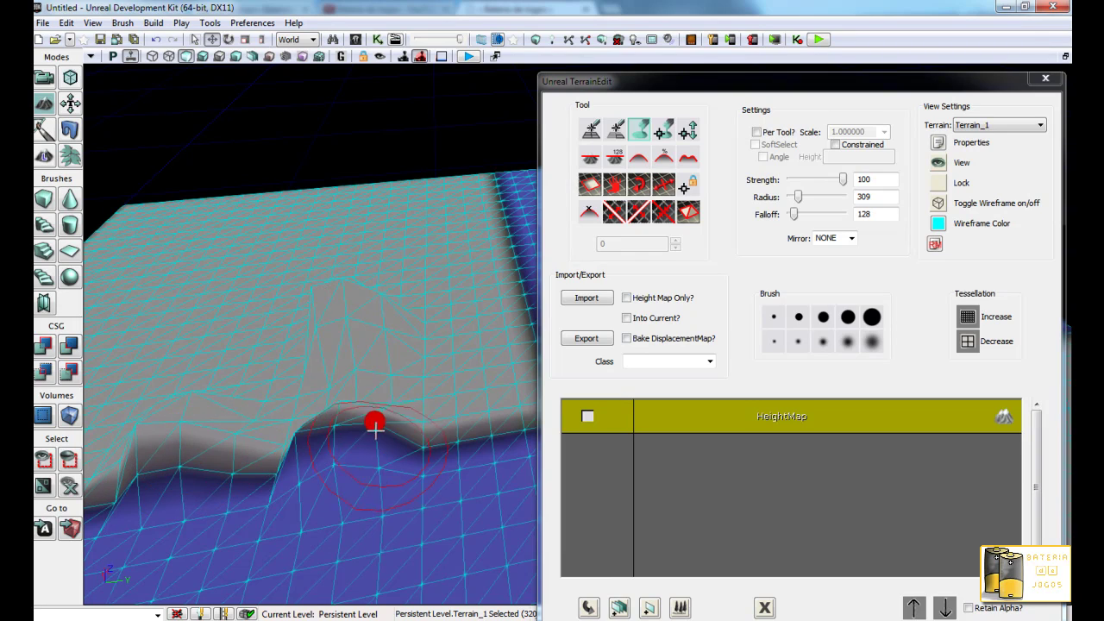
{"action": "scroll", "coordinate": [374, 422], "scroll_direction": "up", "scroll_amount": 3}
{"action": "scroll", "coordinate": [328, 469], "scroll_direction": "down", "scroll_amount": 3}
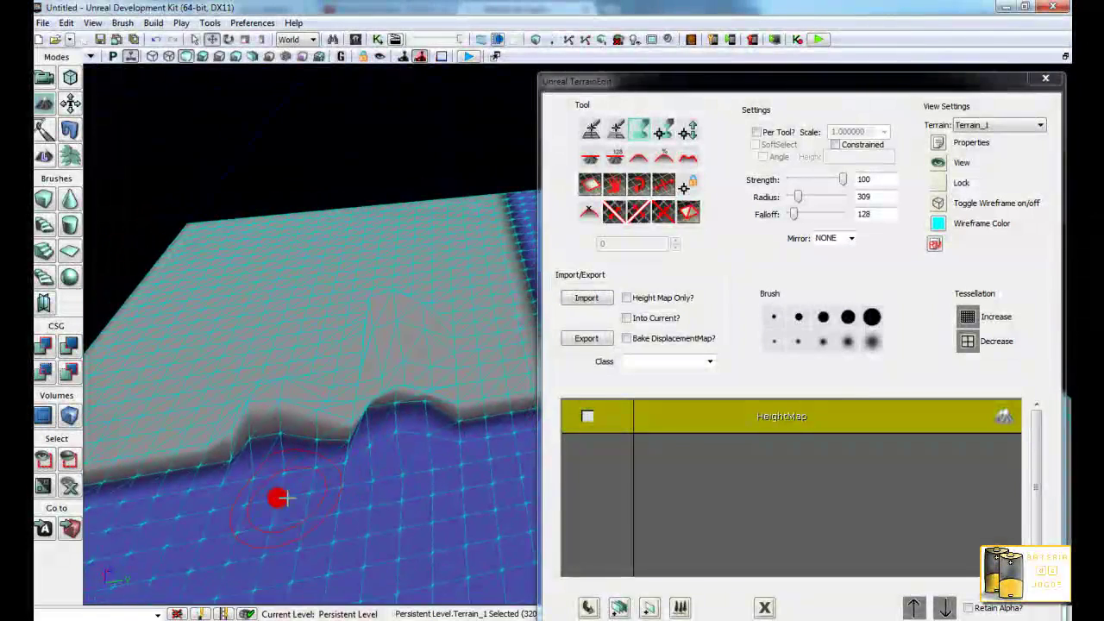
{"action": "right_click_drag", "start_coordinate": [244, 493], "coordinate": [238, 483], "text": "ctrl"}
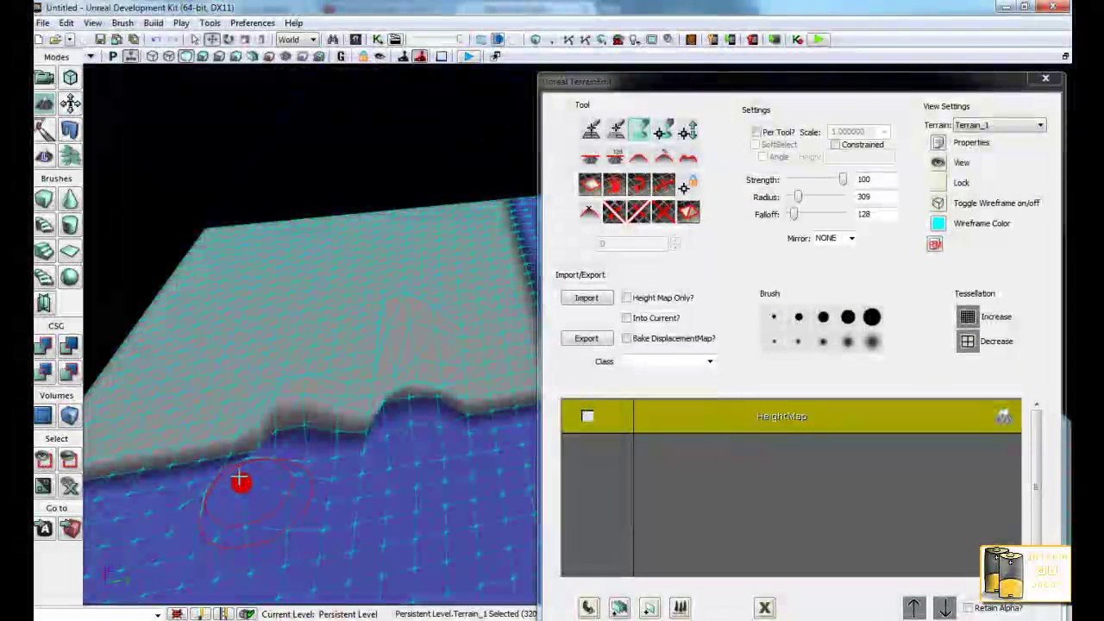
{"action": "left_click_drag", "start_coordinate": [239, 480], "coordinate": [238, 475], "text": "ctrl"}
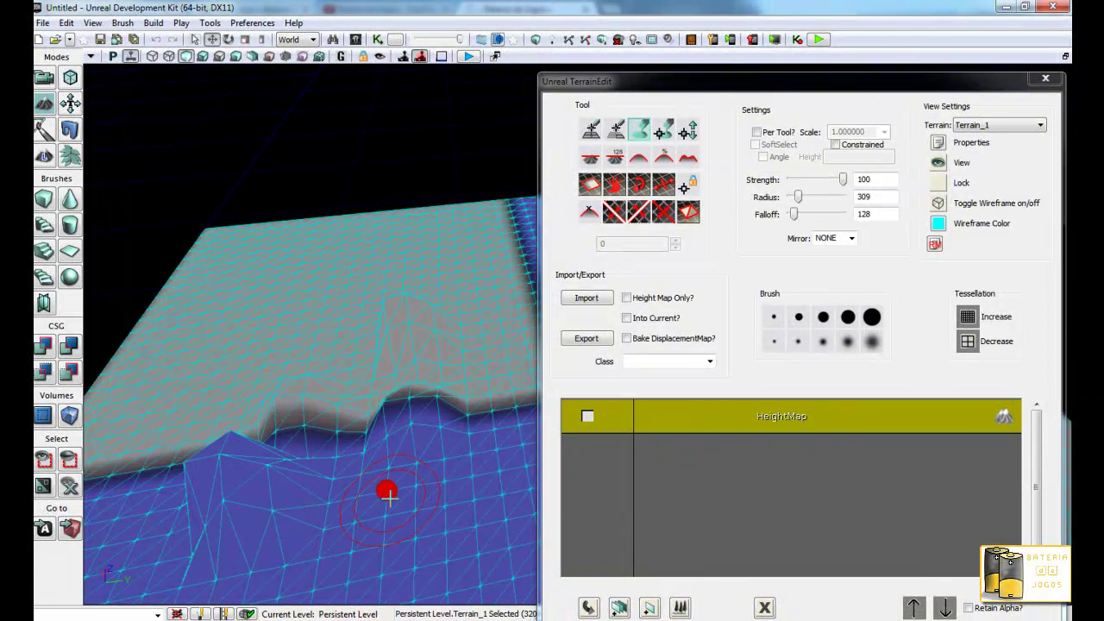
Step: Reduce the brush falloff to 112
{"action": "left_click", "coordinate": [794, 216]}
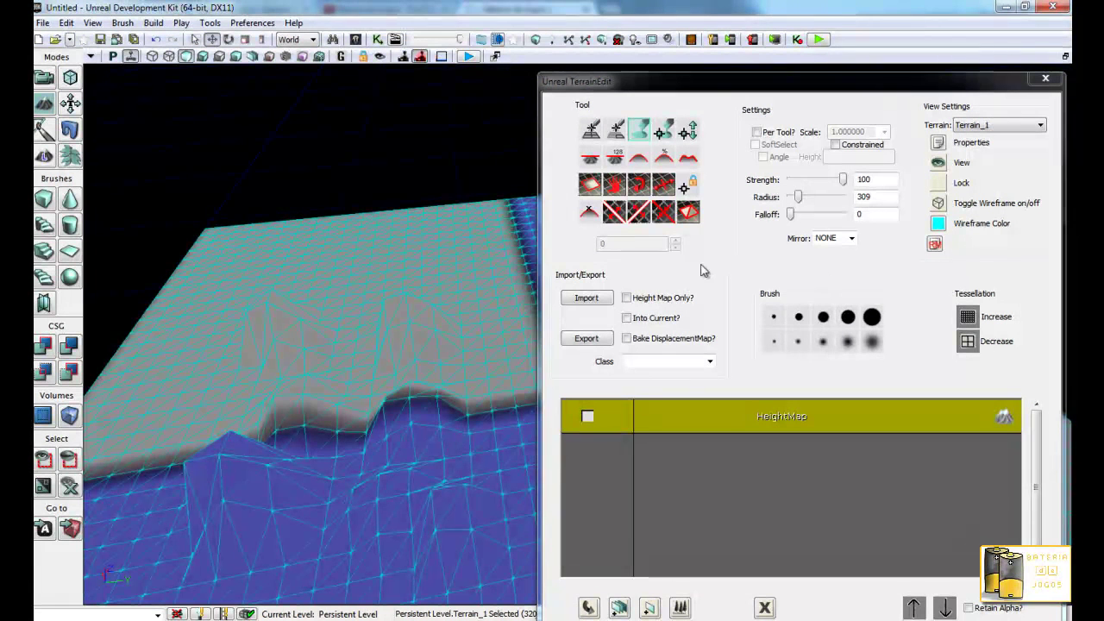
{"action": "left_click", "coordinate": [790, 221]}
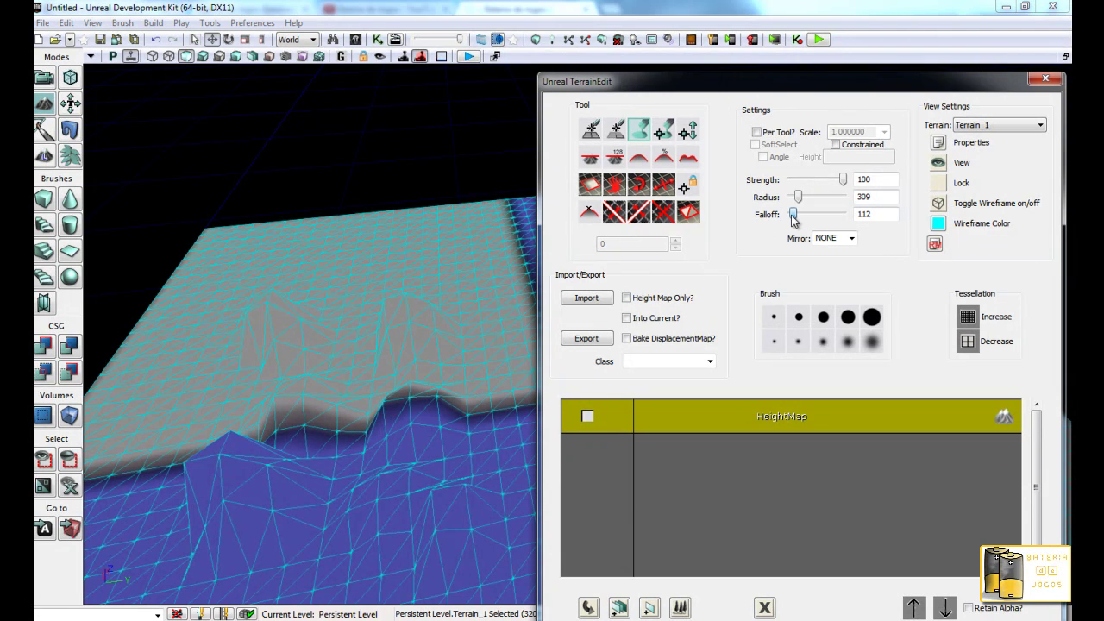
{"action": "left_click_drag", "start_coordinate": [792, 220], "coordinate": [790, 221]}
Step: Raise new peaks on the plateau surface and move the TerrainEdit window aside
{"action": "left_click", "coordinate": [485, 361]}
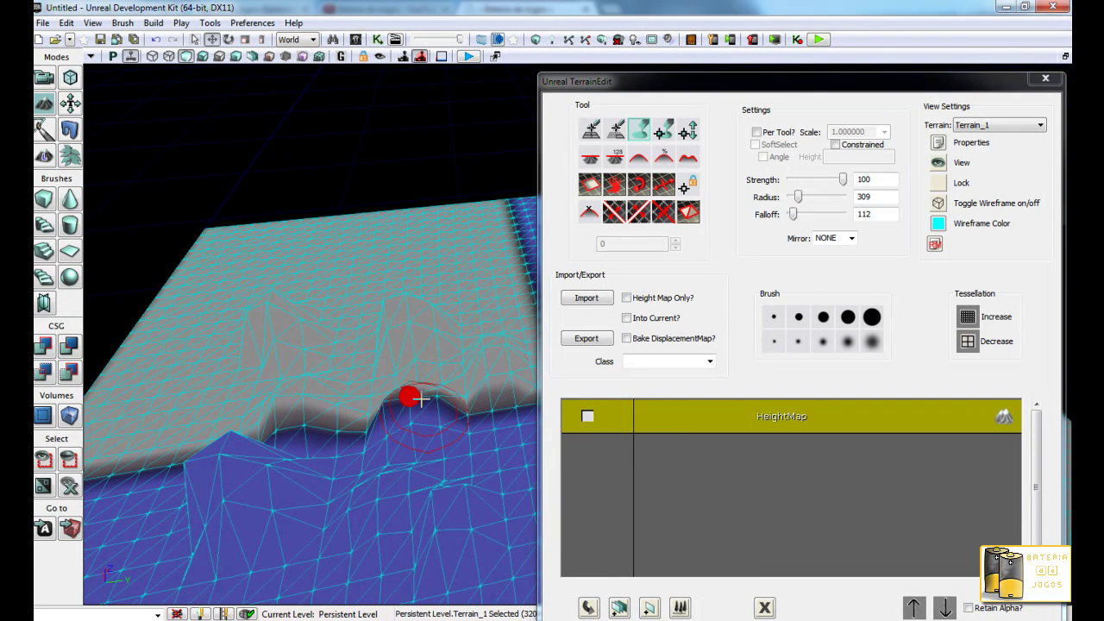
{"action": "left_click_drag", "start_coordinate": [413, 397], "coordinate": [448, 349]}
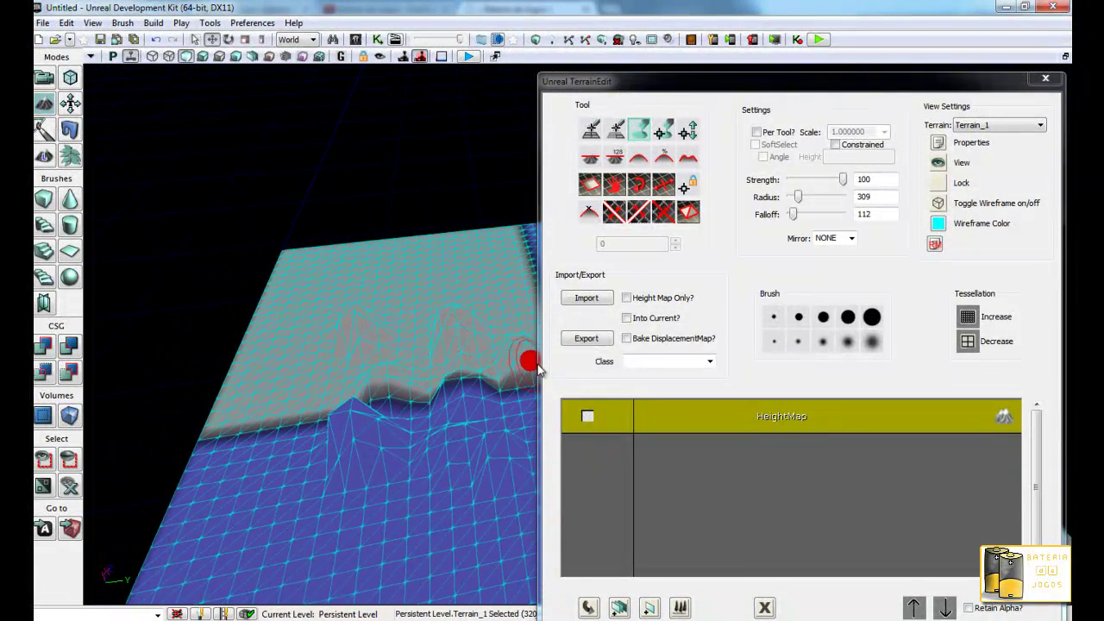
{"action": "left_click", "coordinate": [583, 86]}
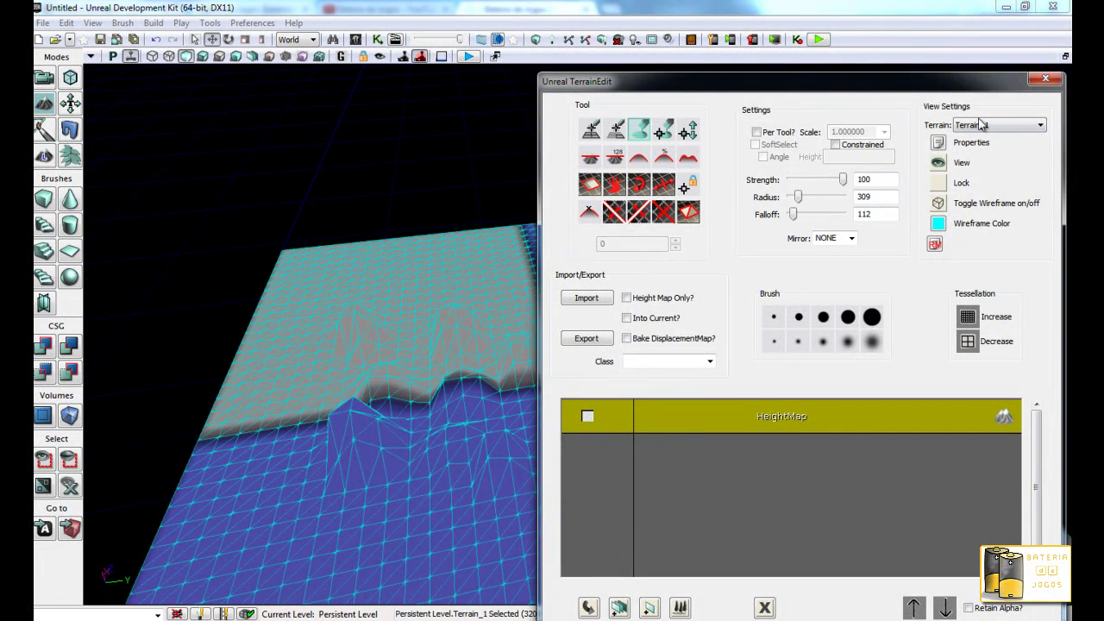
{"action": "left_click_drag", "start_coordinate": [981, 83], "coordinate": [759, 89]}
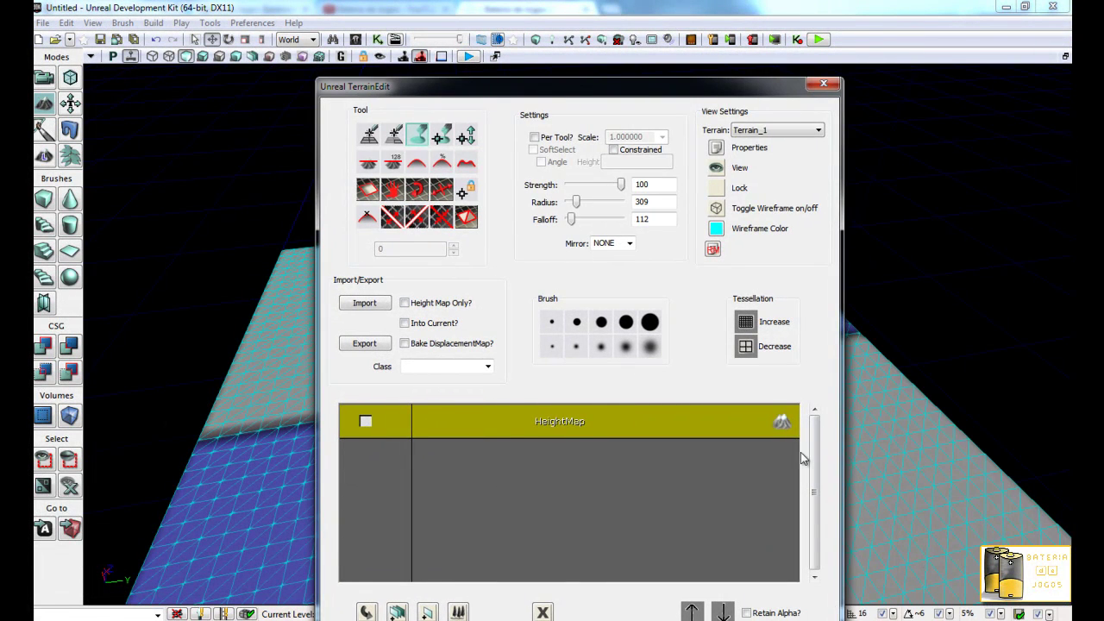
Step: Raise ridges along the terrain's left, top-right far and bottom edges
{"action": "left_click_drag", "start_coordinate": [574, 86], "coordinate": [952, 495]}
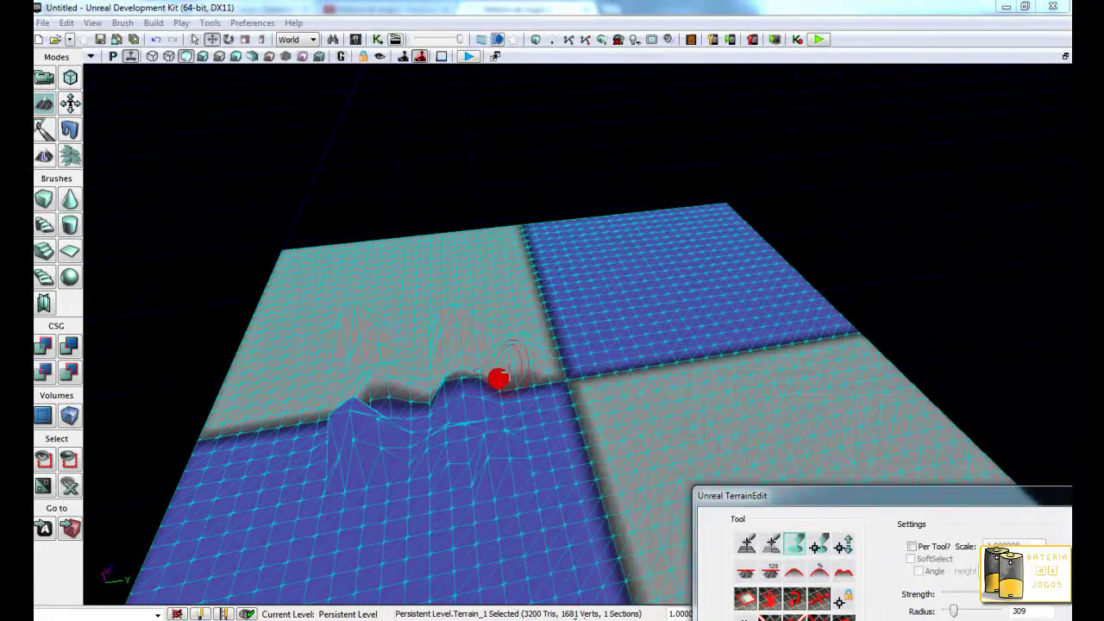
{"action": "scroll", "coordinate": [522, 440], "scroll_direction": "down", "scroll_amount": 5}
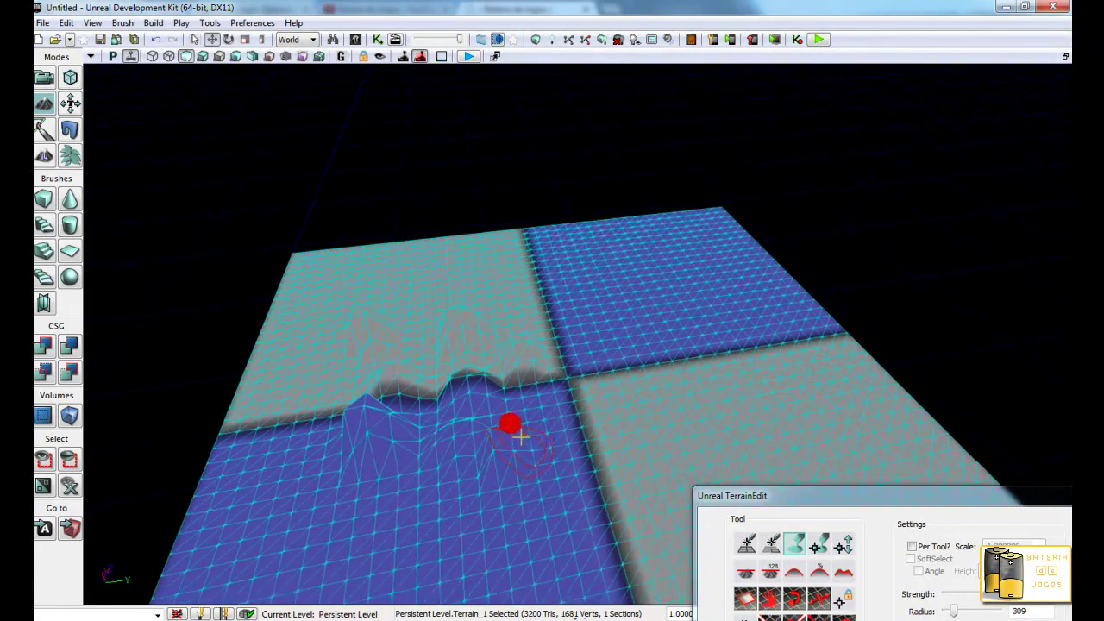
{"action": "scroll", "coordinate": [487, 448], "scroll_direction": "down", "scroll_amount": 2}
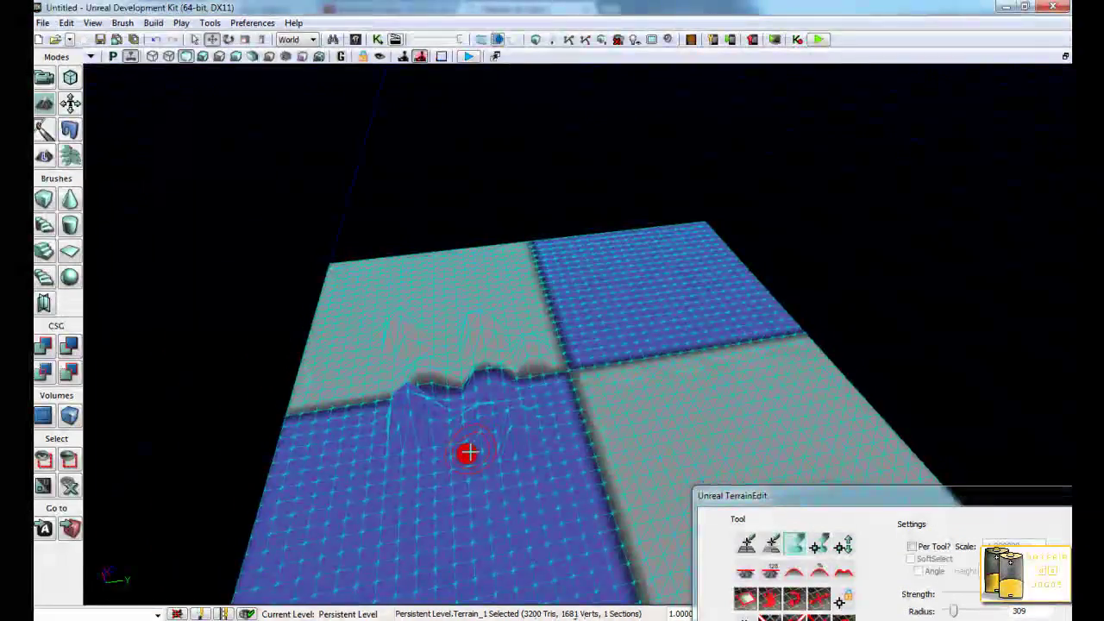
{"action": "mouse_move", "coordinate": [475, 468]}
{"action": "right_mouse_down"}
{"action": "mouse_move", "coordinate": [415, 559]}
{"action": "mouse_move", "coordinate": [357, 498]}
{"action": "right_mouse_up"}
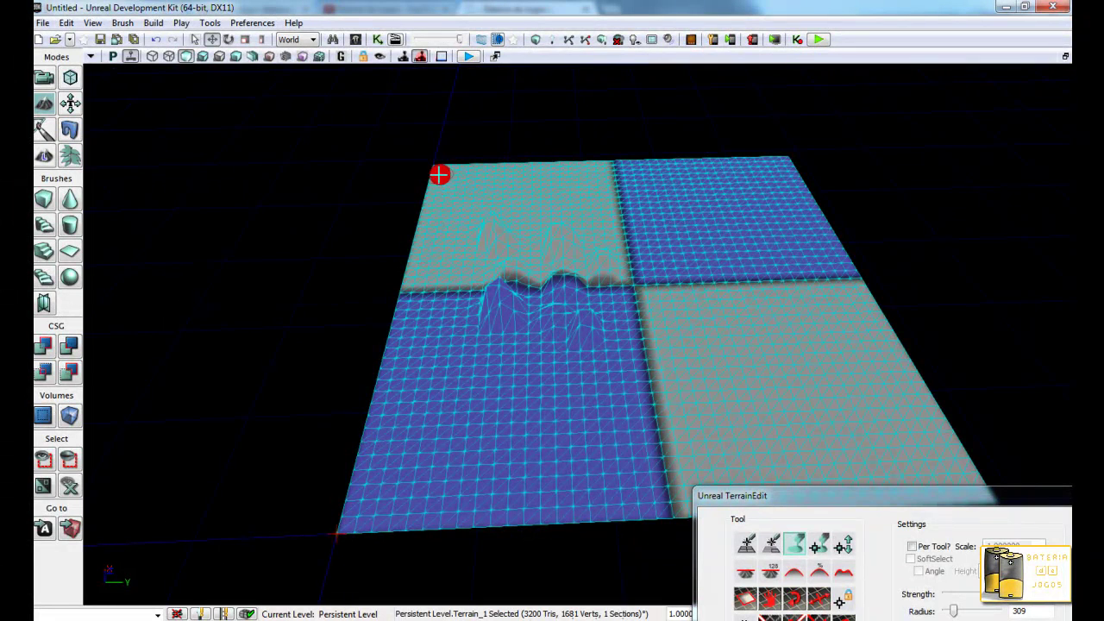
{"action": "mouse_move", "coordinate": [439, 175]}
{"action": "left_mouse_down", "text": "ctrl"}
{"action": "mouse_move", "coordinate": [352, 491]}
{"action": "mouse_move", "coordinate": [449, 166]}
{"action": "mouse_move", "coordinate": [764, 166]}
{"action": "mouse_move", "coordinate": [813, 249]}
{"action": "left_mouse_up", "text": "ctrl"}
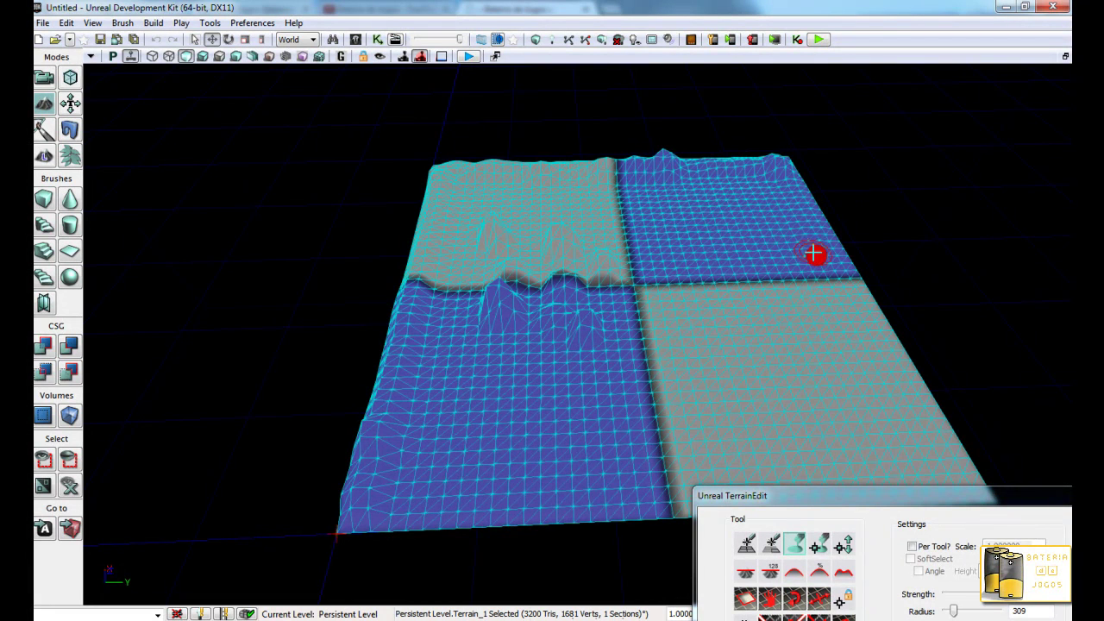
{"action": "mouse_move", "coordinate": [802, 163]}
{"action": "left_mouse_down", "text": "ctrl"}
{"action": "mouse_move", "coordinate": [831, 284]}
{"action": "mouse_move", "coordinate": [840, 249]}
{"action": "left_mouse_up", "text": "ctrl"}
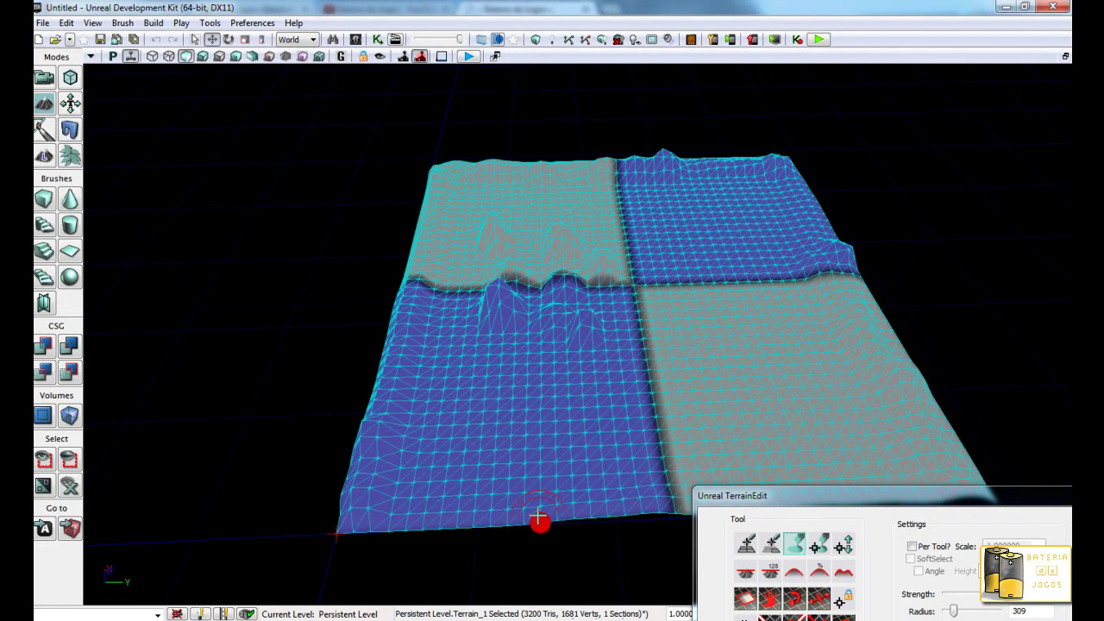
{"action": "left_click_drag", "start_coordinate": [423, 491], "coordinate": [581, 526], "text": "ctrl"}
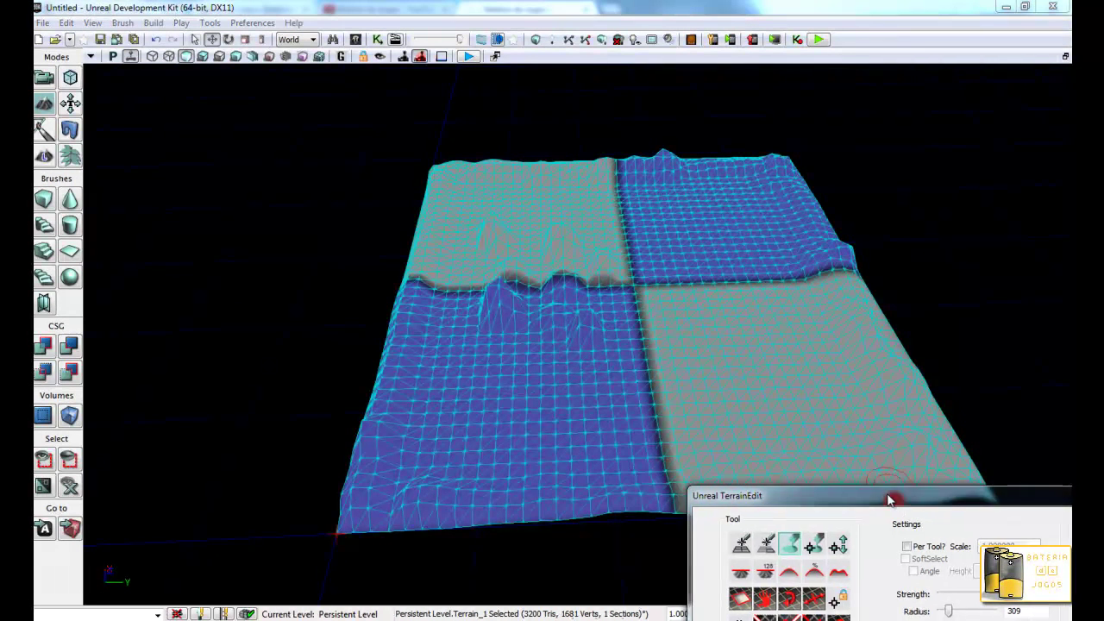
Step: Add bumps to the lower-right grey quadrant, a tall peak top-right, and ridges on the left blue quadrant
{"action": "left_click_drag", "start_coordinate": [910, 500], "coordinate": [763, 213]}
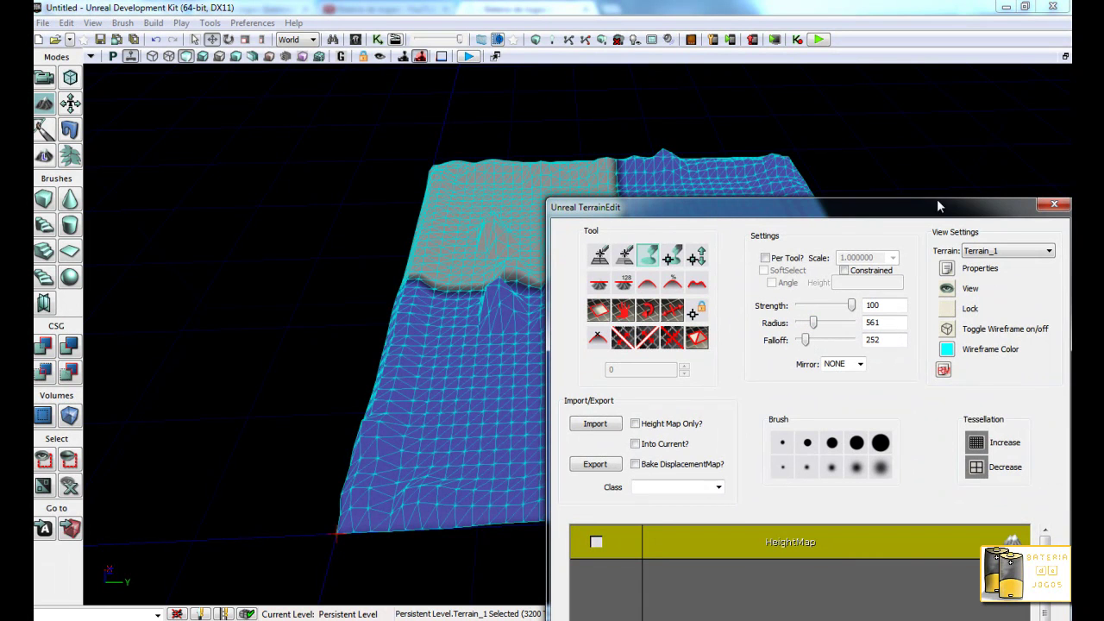
{"action": "left_click_drag", "start_coordinate": [1016, 214], "coordinate": [1002, 613]}
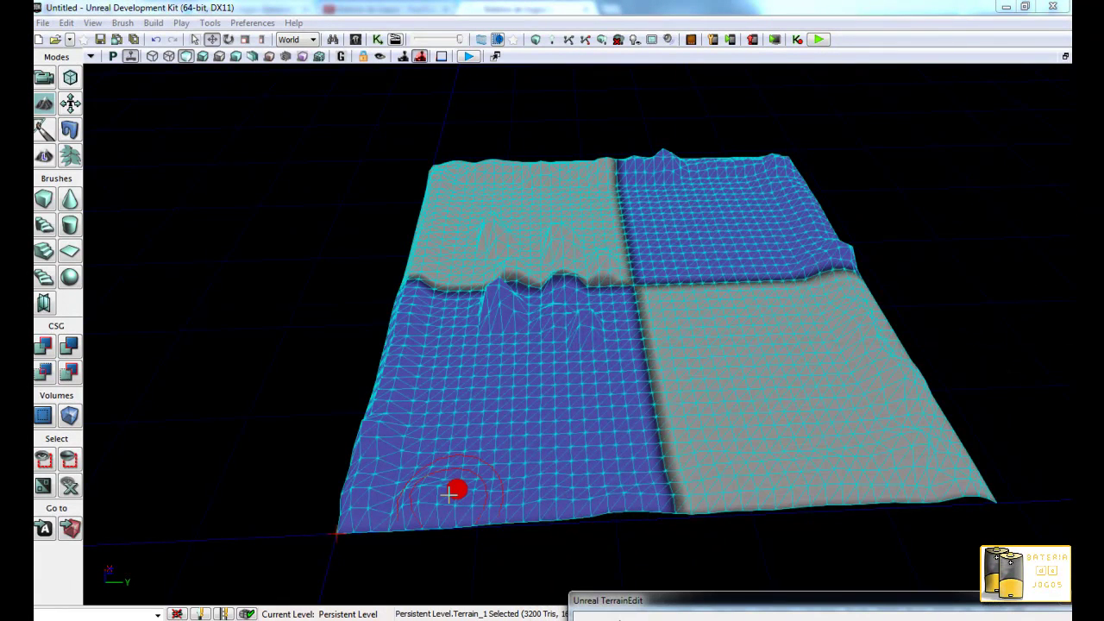
{"action": "left_click_drag", "start_coordinate": [822, 416], "coordinate": [851, 356], "text": "ctrl"}
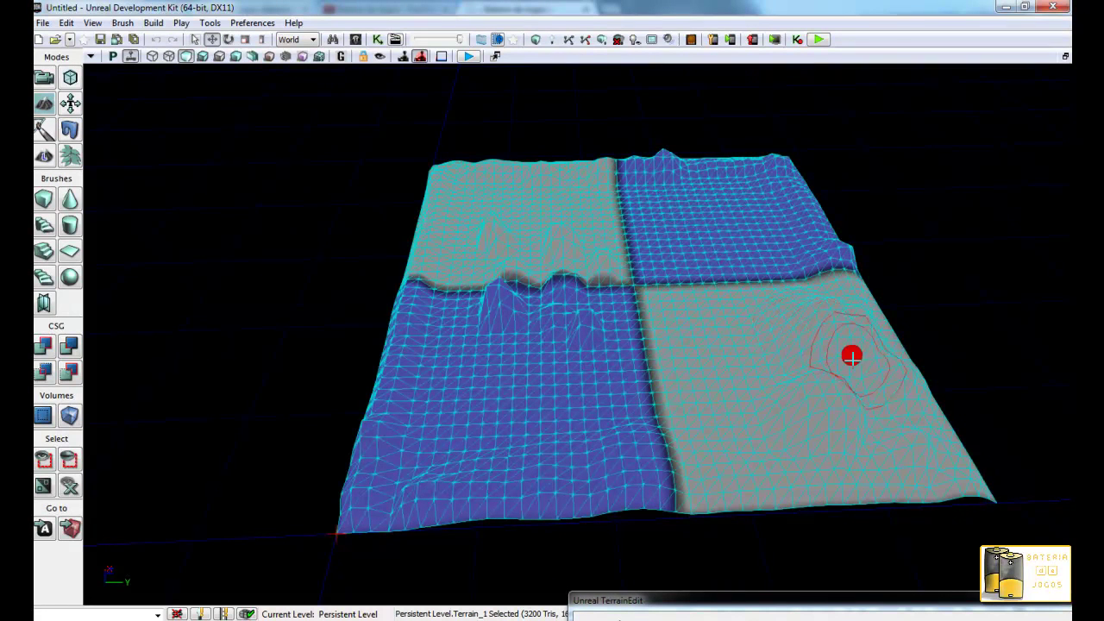
{"action": "mouse_move", "coordinate": [711, 181]}
{"action": "left_mouse_down", "text": "ctrl"}
{"action": "mouse_move", "coordinate": [724, 171]}
{"action": "mouse_move", "coordinate": [518, 194]}
{"action": "mouse_move", "coordinate": [480, 180]}
{"action": "mouse_move", "coordinate": [404, 314]}
{"action": "mouse_move", "coordinate": [385, 466]}
{"action": "mouse_move", "coordinate": [625, 455]}
{"action": "mouse_move", "coordinate": [415, 304]}
{"action": "mouse_move", "coordinate": [484, 293]}
{"action": "left_mouse_up", "text": "ctrl"}
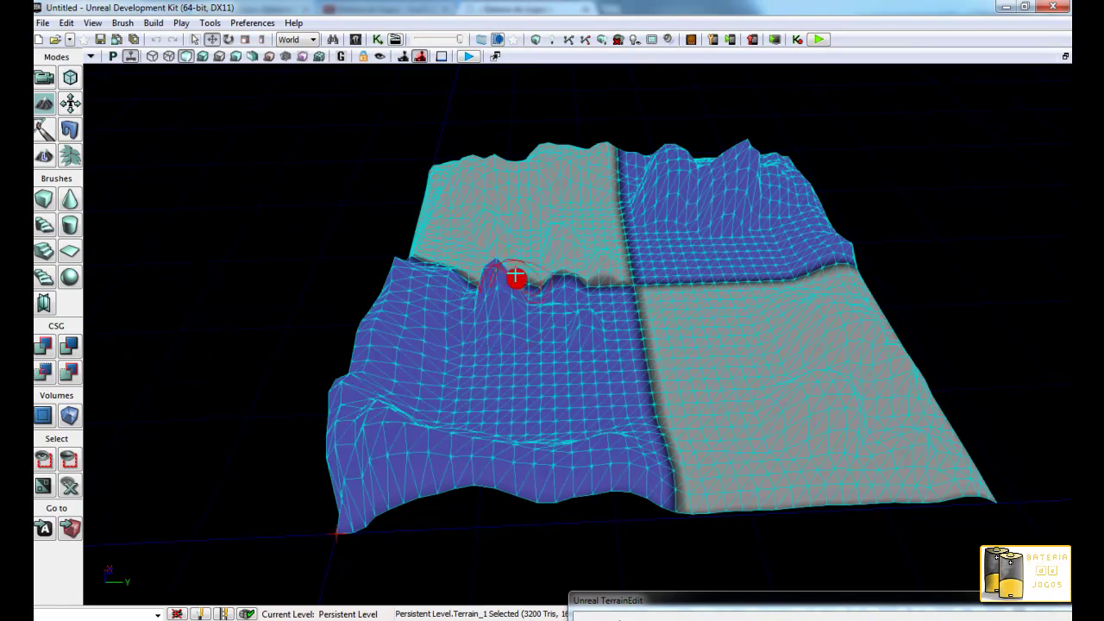
{"action": "mouse_move", "coordinate": [719, 362]}
{"action": "right_mouse_down"}
{"action": "mouse_move", "coordinate": [720, 414]}
{"action": "mouse_move", "coordinate": [616, 259]}
{"action": "right_mouse_up"}
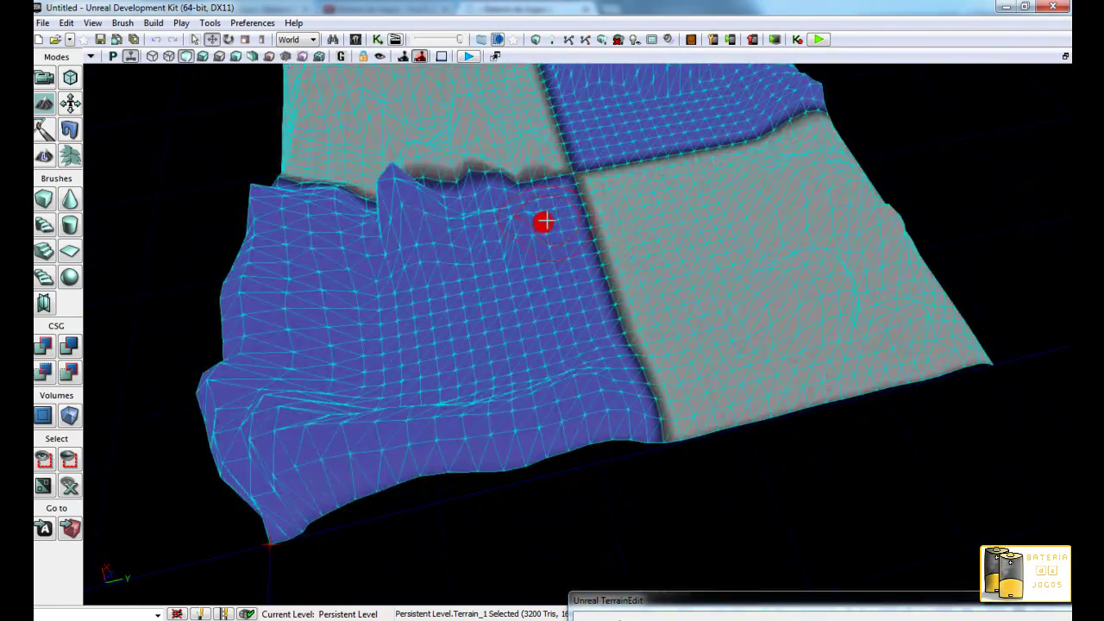
{"action": "left_click_drag", "start_coordinate": [618, 259], "coordinate": [601, 250], "text": "ctrl"}
Step: Raise a small peak on the blue quadrant's border, then set the brush falloff to 0
{"action": "double_click", "coordinate": [723, 599]}
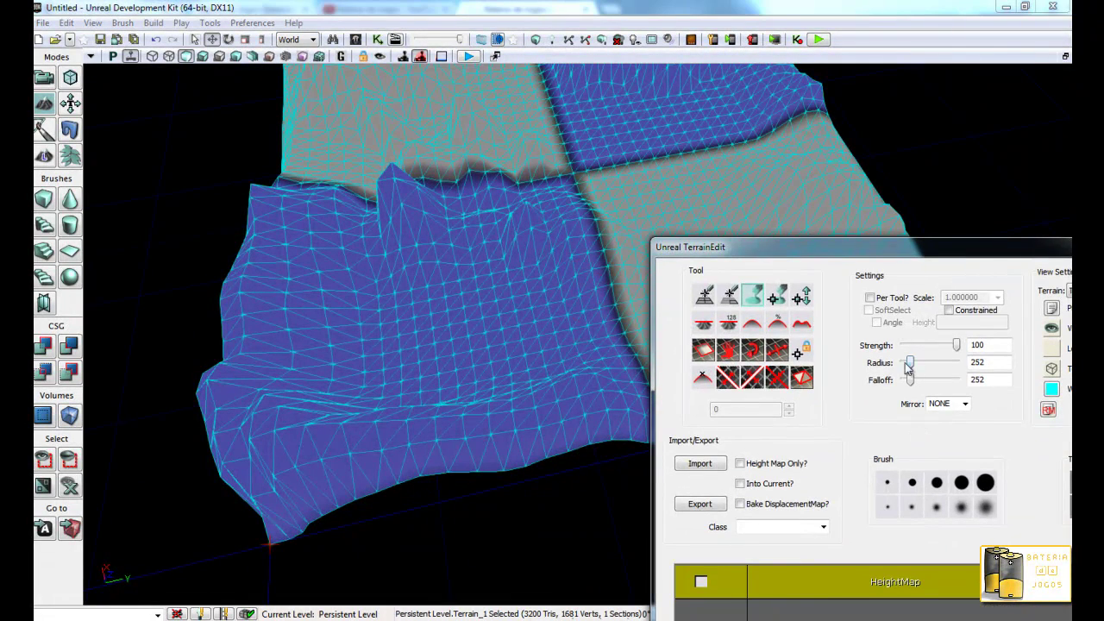
{"action": "left_click_drag", "start_coordinate": [567, 227], "coordinate": [493, 209], "text": "ctrl"}
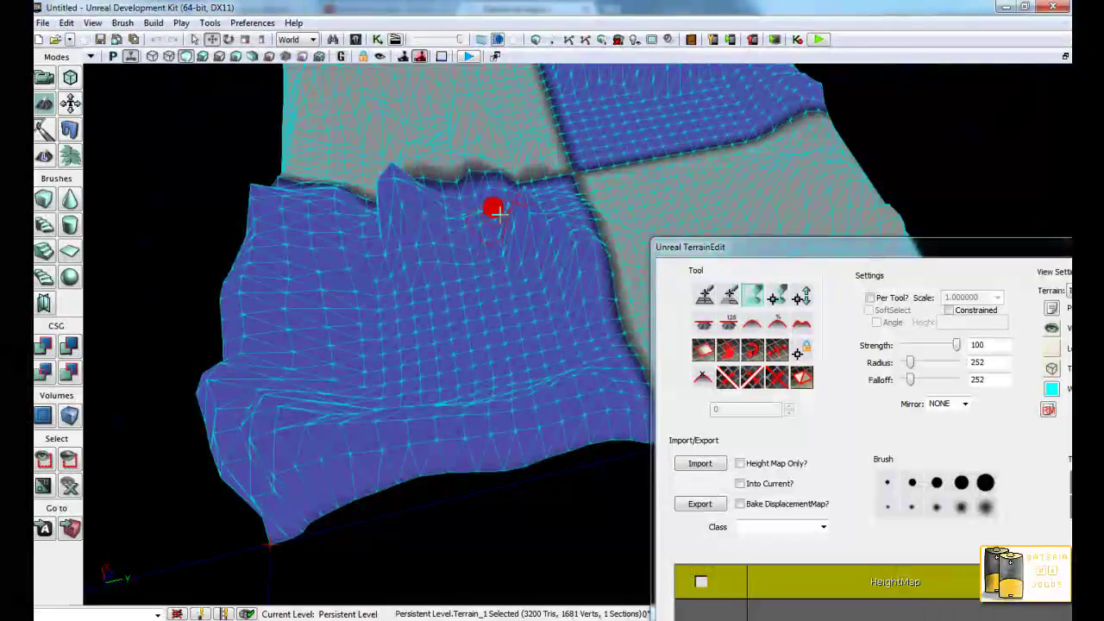
{"action": "mouse_move", "coordinate": [549, 214]}
{"action": "right_mouse_down"}
{"action": "mouse_move", "coordinate": [639, 268]}
{"action": "mouse_move", "coordinate": [624, 322]}
{"action": "mouse_move", "coordinate": [496, 278]}
{"action": "mouse_move", "coordinate": [345, 253]}
{"action": "mouse_move", "coordinate": [464, 269]}
{"action": "mouse_move", "coordinate": [394, 264]}
{"action": "right_mouse_up"}
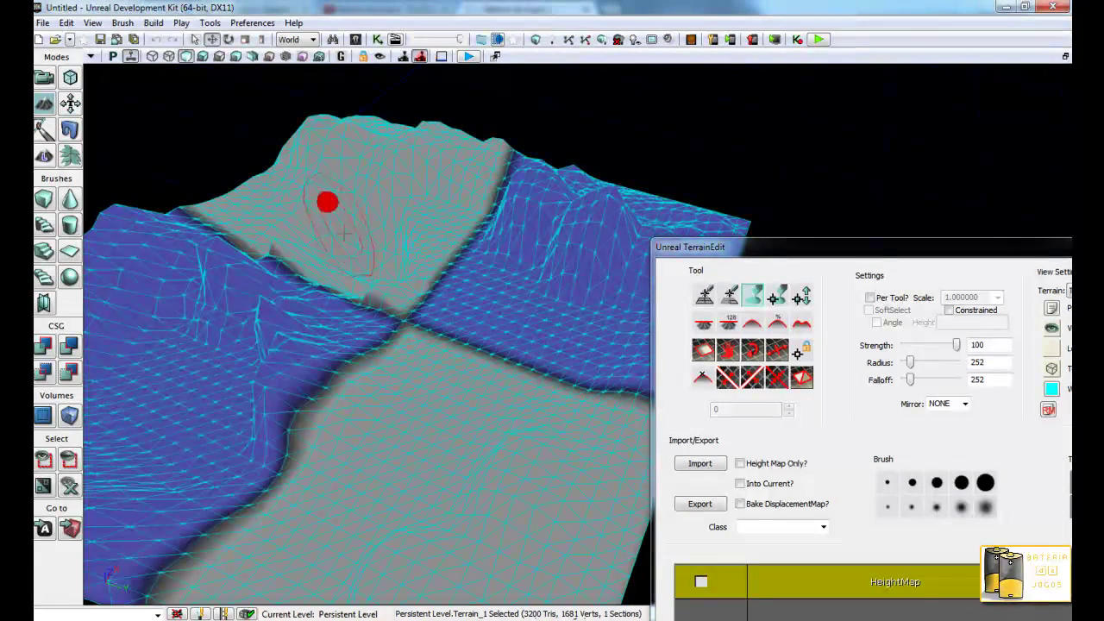
{"action": "mouse_move", "coordinate": [394, 251]}
{"action": "right_mouse_down"}
{"action": "mouse_move", "coordinate": [463, 245]}
{"action": "mouse_move", "coordinate": [520, 277]}
{"action": "mouse_move", "coordinate": [378, 333]}
{"action": "right_mouse_up"}
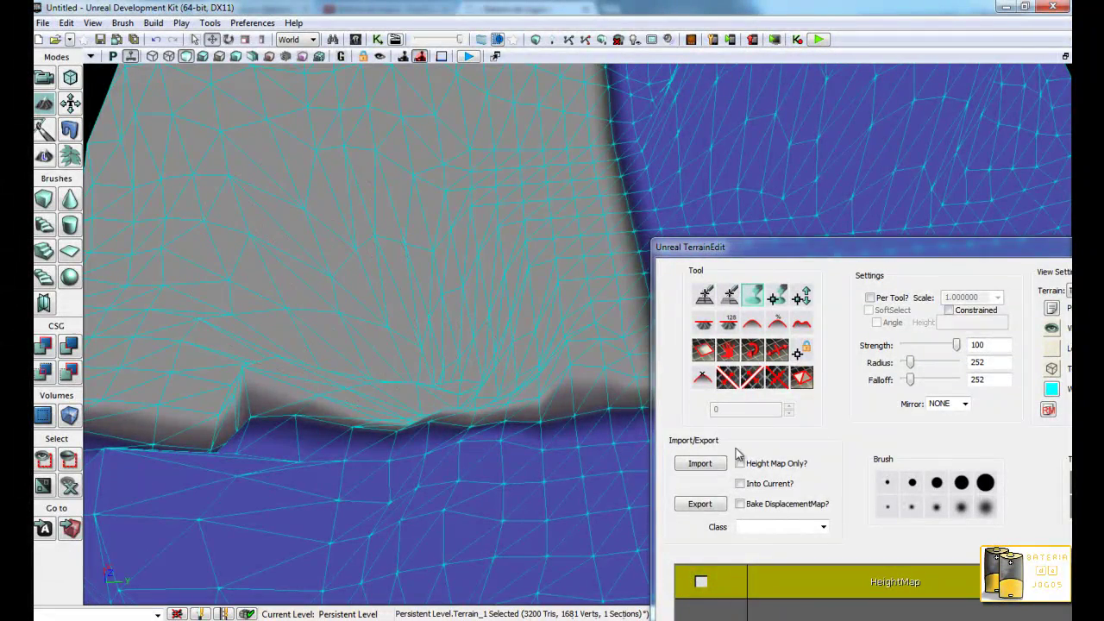
{"action": "left_click_drag", "start_coordinate": [909, 380], "coordinate": [891, 383]}
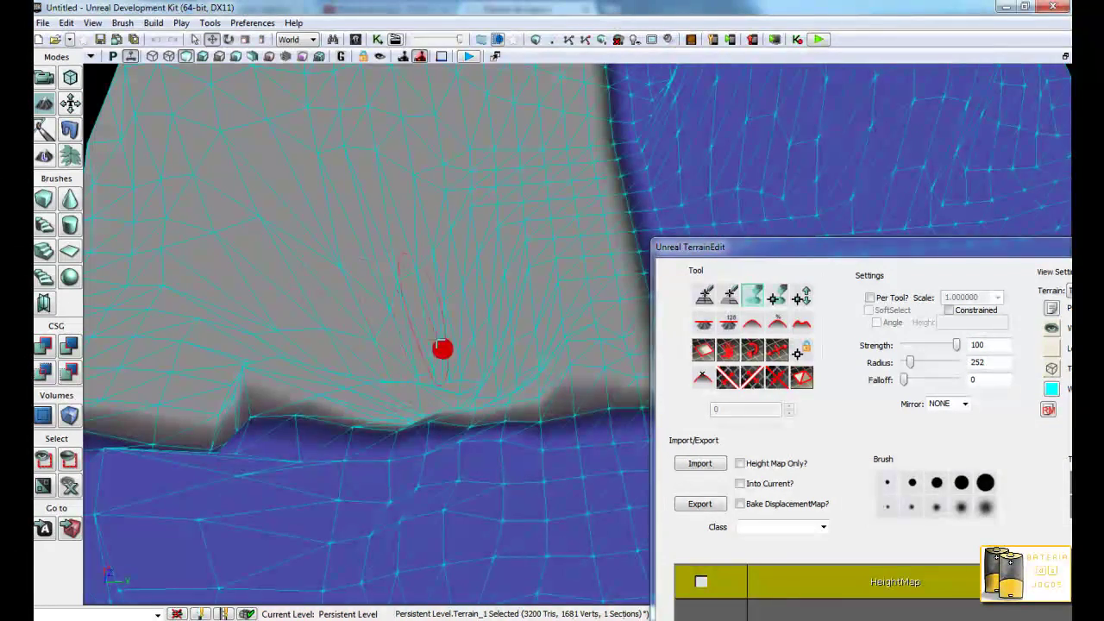
{"action": "mouse_move", "coordinate": [540, 319]}
{"action": "left_mouse_down"}
{"action": "mouse_move", "coordinate": [514, 256]}
{"action": "mouse_move", "coordinate": [480, 333]}
{"action": "left_mouse_up"}
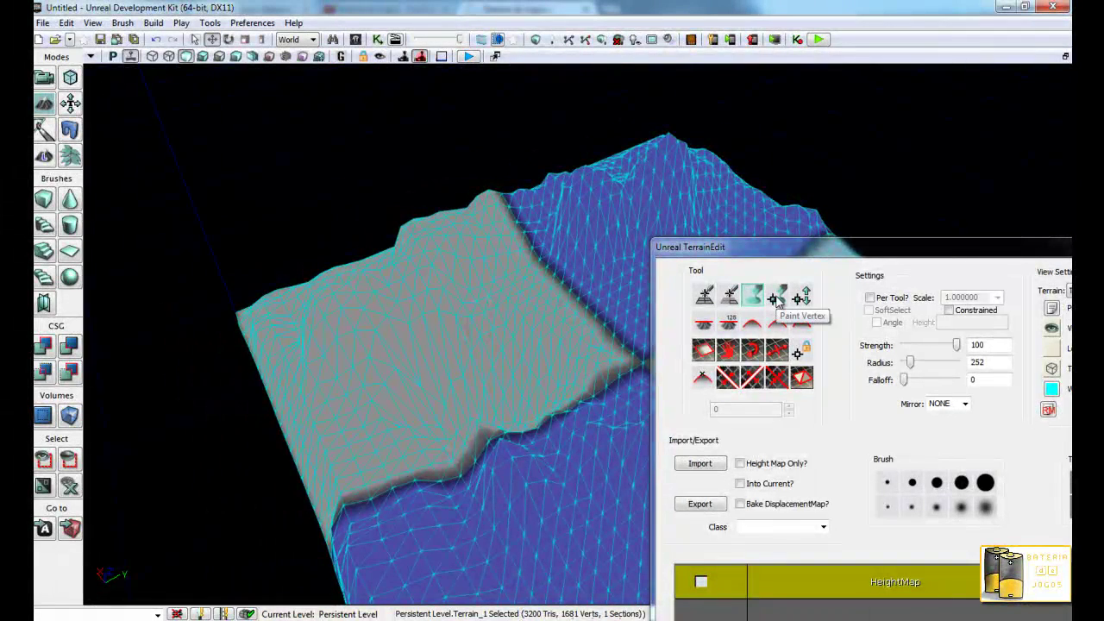
Step: Switch to the smooth tool and smooth the terrain up toward the peak
{"action": "left_click", "coordinate": [777, 298]}
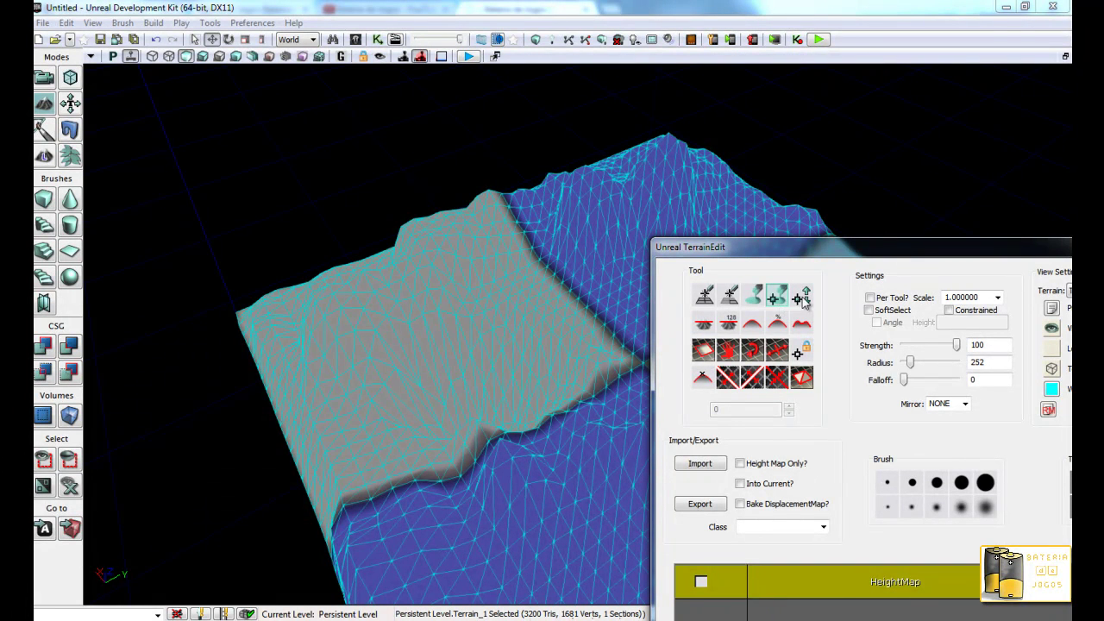
{"action": "left_click", "coordinate": [749, 326]}
{"action": "left_click_drag", "start_coordinate": [535, 290], "coordinate": [881, 371]}
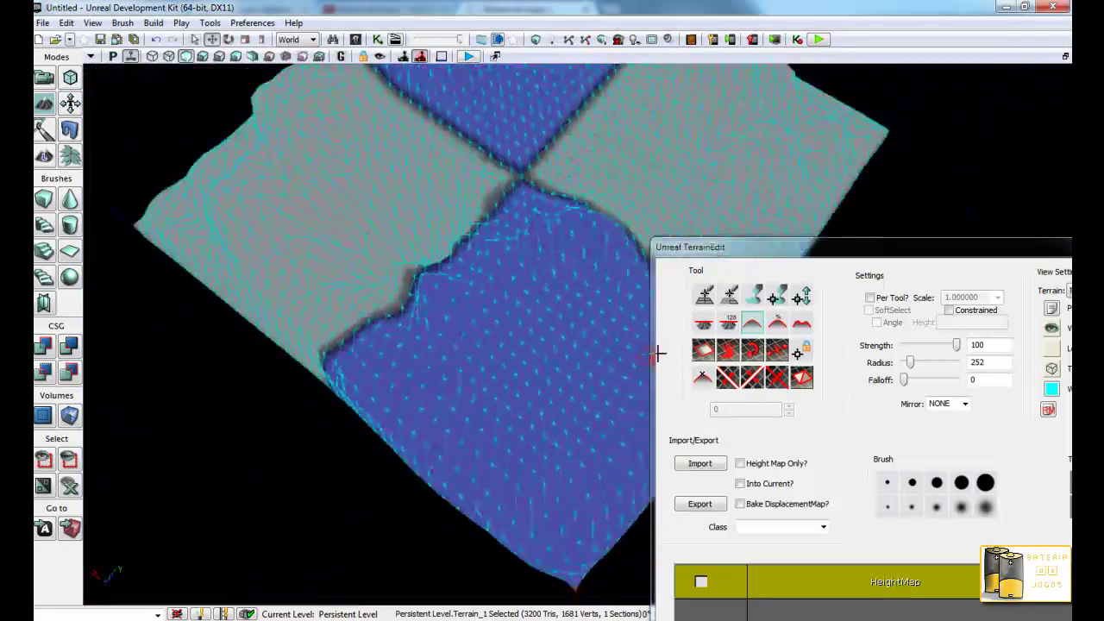
{"action": "left_click_drag", "start_coordinate": [881, 371], "coordinate": [333, 297]}
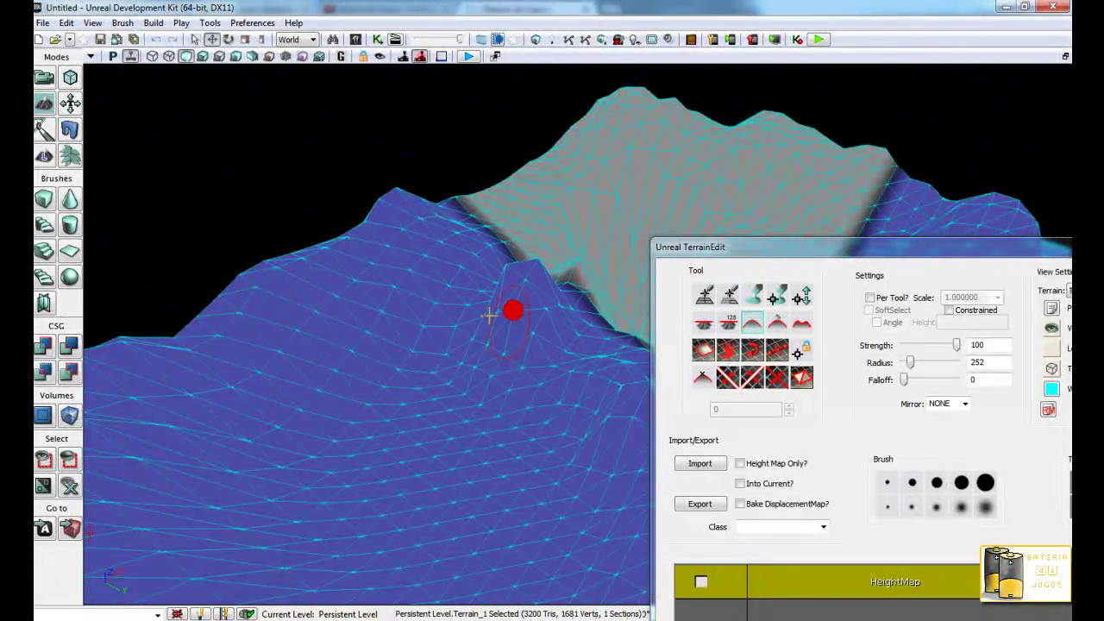
{"action": "left_click_drag", "start_coordinate": [570, 192], "coordinate": [660, 115], "text": "ctrl"}
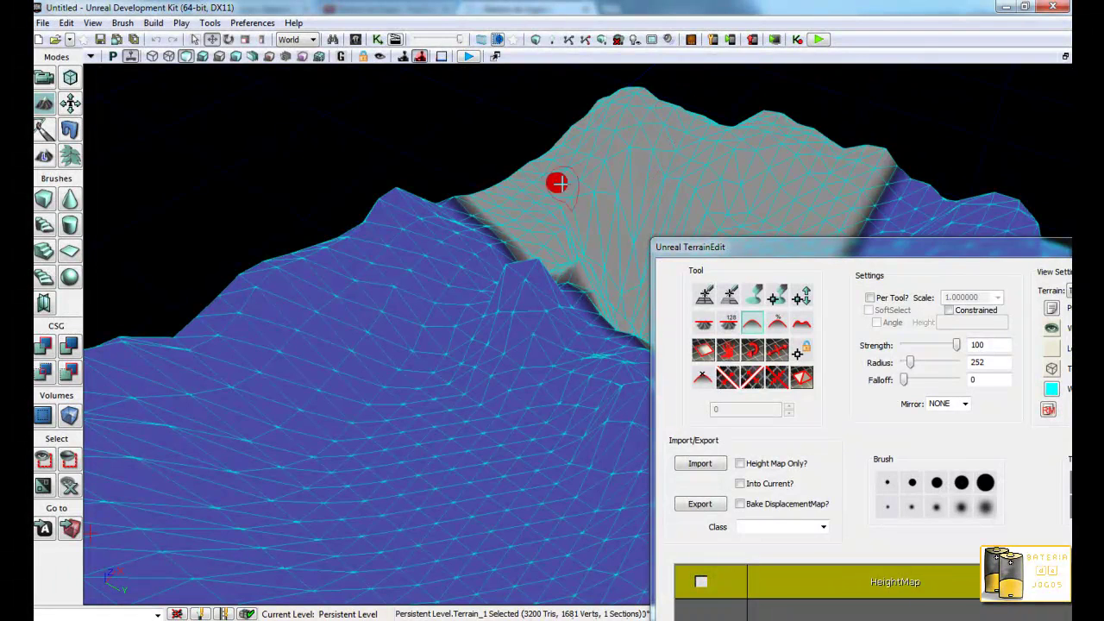
Step: Smooth and lower the steep blue ridge where it meets the grey plateau
{"action": "left_click_drag", "start_coordinate": [835, 199], "coordinate": [823, 202]}
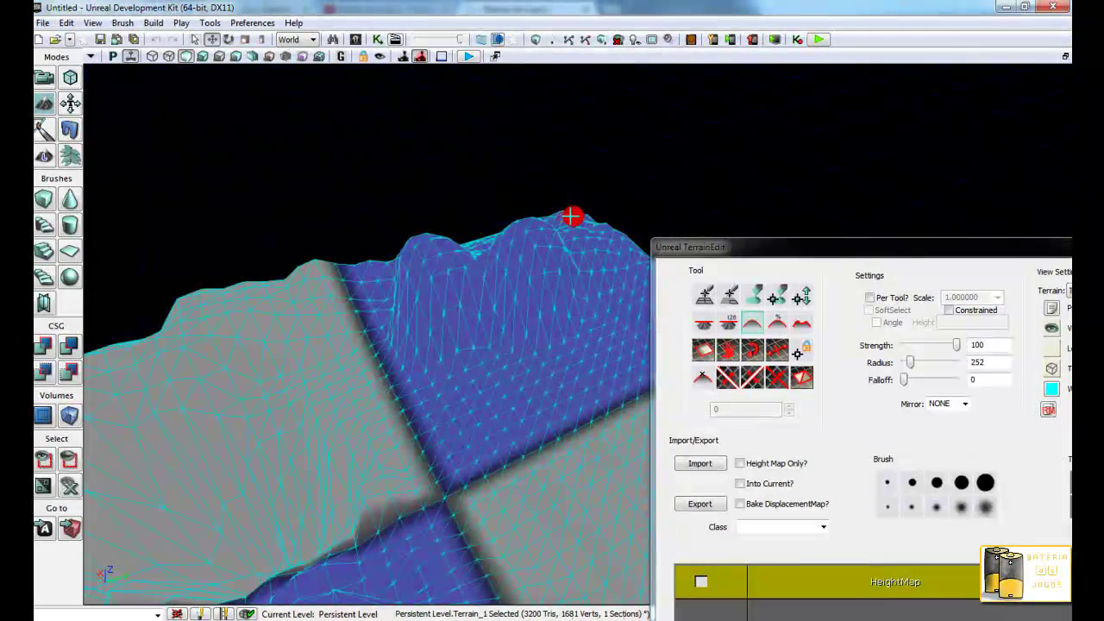
{"action": "mouse_move", "coordinate": [598, 218]}
{"action": "left_mouse_down"}
{"action": "mouse_move", "coordinate": [534, 193]}
{"action": "mouse_move", "coordinate": [349, 284]}
{"action": "mouse_move", "coordinate": [556, 289]}
{"action": "left_mouse_up"}
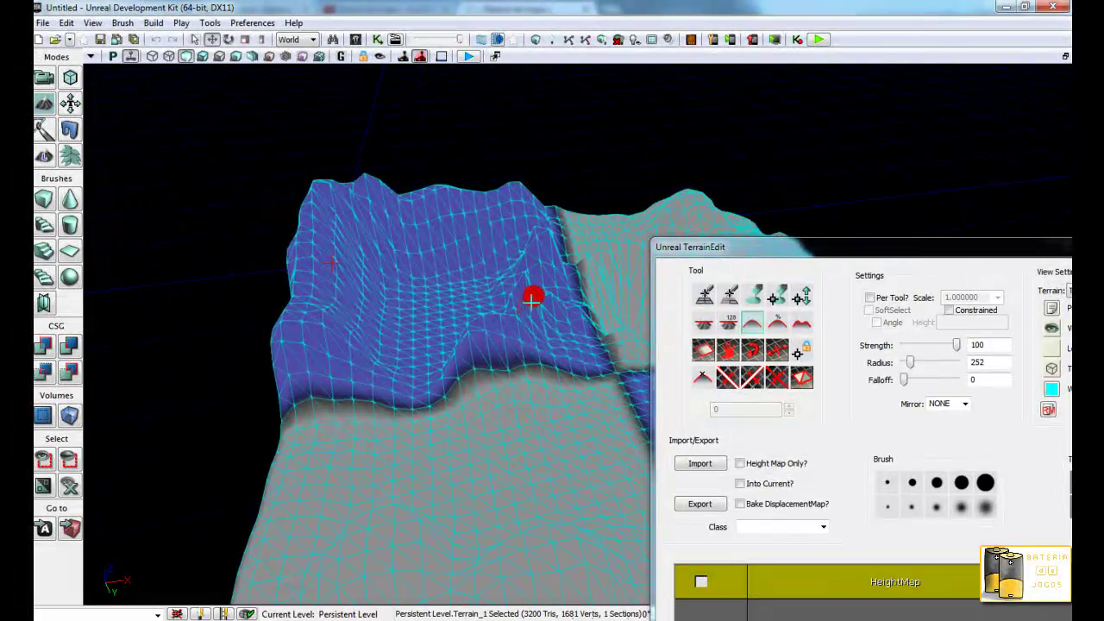
{"action": "mouse_move", "coordinate": [527, 289]}
{"action": "left_mouse_down"}
{"action": "mouse_move", "coordinate": [482, 271]}
{"action": "mouse_move", "coordinate": [392, 303]}
{"action": "left_mouse_up"}
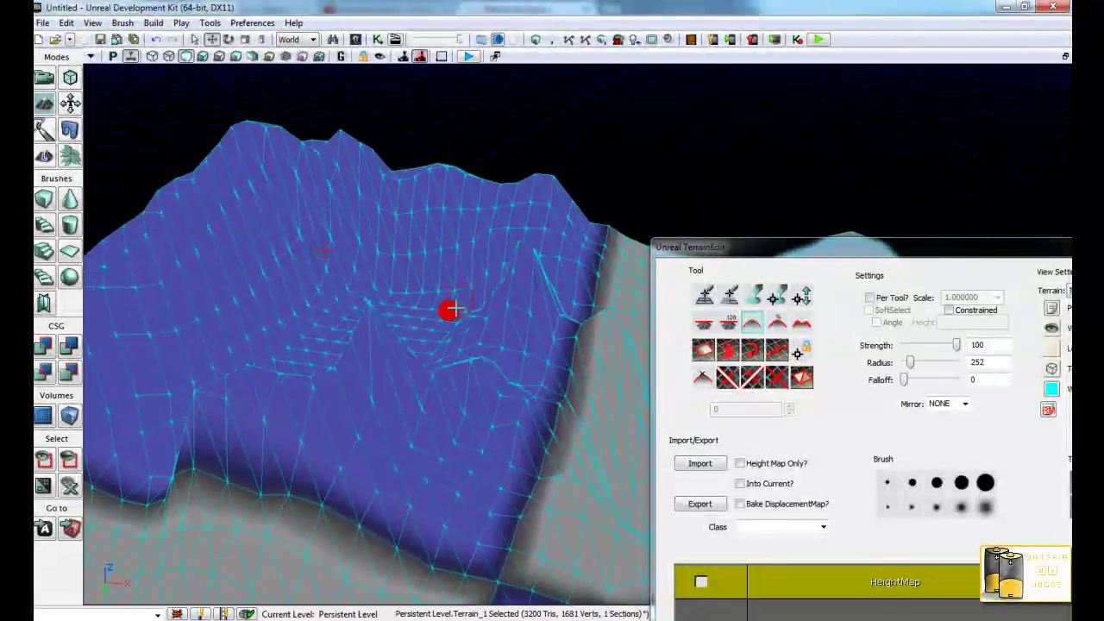
{"action": "mouse_move", "coordinate": [367, 315]}
{"action": "left_mouse_down"}
{"action": "mouse_move", "coordinate": [520, 377]}
{"action": "mouse_move", "coordinate": [362, 322]}
{"action": "mouse_move", "coordinate": [335, 327]}
{"action": "mouse_move", "coordinate": [414, 398]}
{"action": "left_mouse_up"}
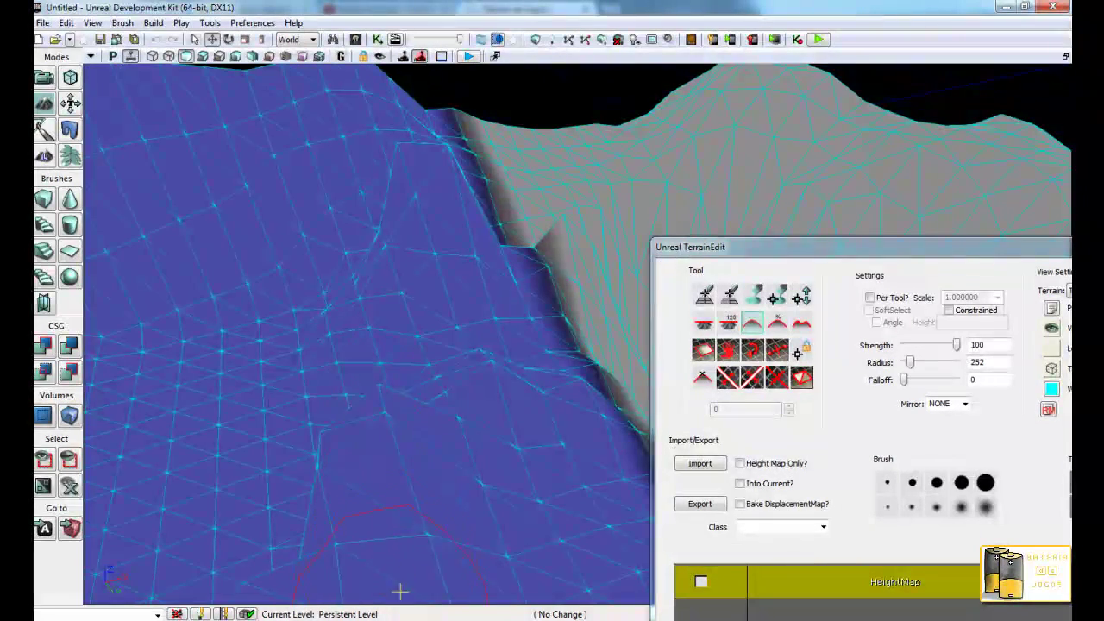
{"action": "mouse_move", "coordinate": [457, 339]}
{"action": "left_mouse_down"}
{"action": "mouse_move", "coordinate": [320, 360]}
{"action": "mouse_move", "coordinate": [388, 384]}
{"action": "mouse_move", "coordinate": [437, 297]}
{"action": "left_mouse_up"}
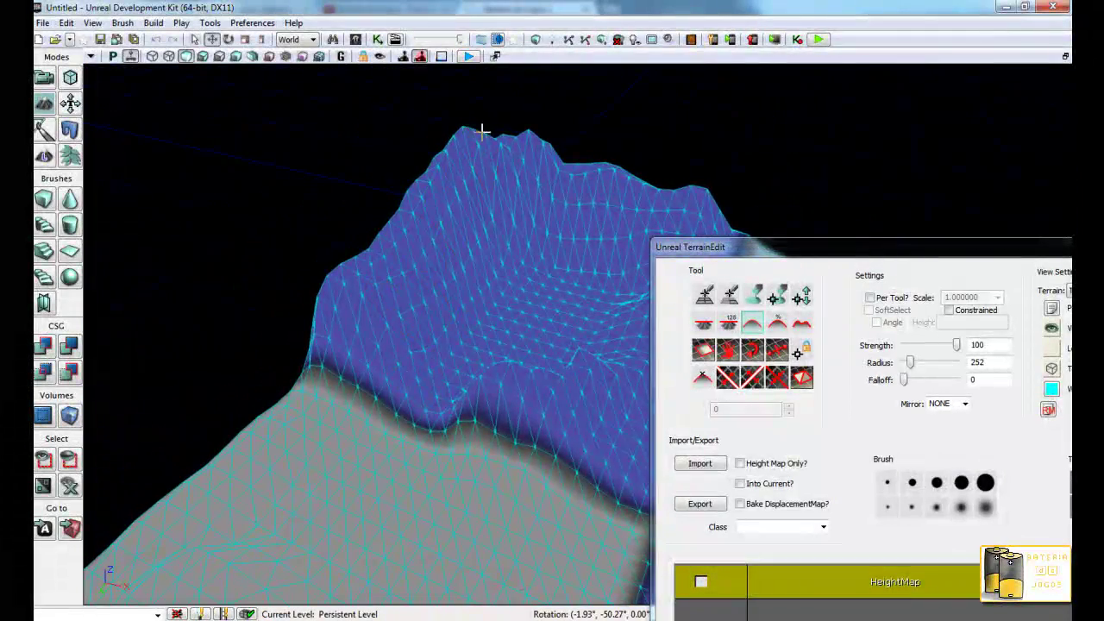
{"action": "left_click_drag", "start_coordinate": [512, 146], "coordinate": [551, 155], "text": "ctrl"}
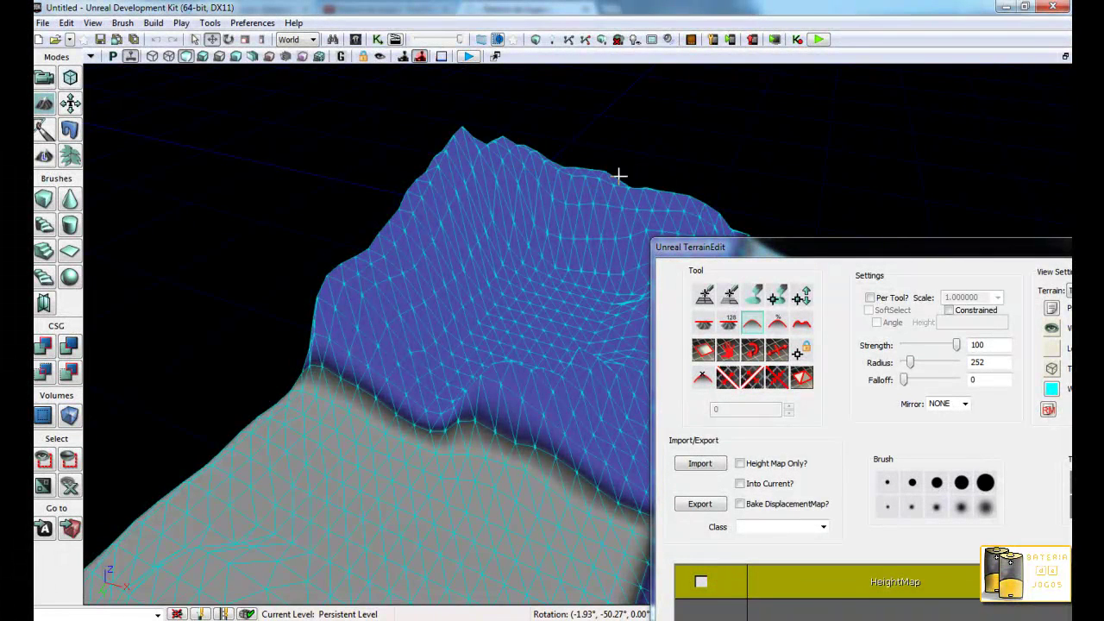
{"action": "left_click_drag", "start_coordinate": [443, 152], "coordinate": [445, 299]}
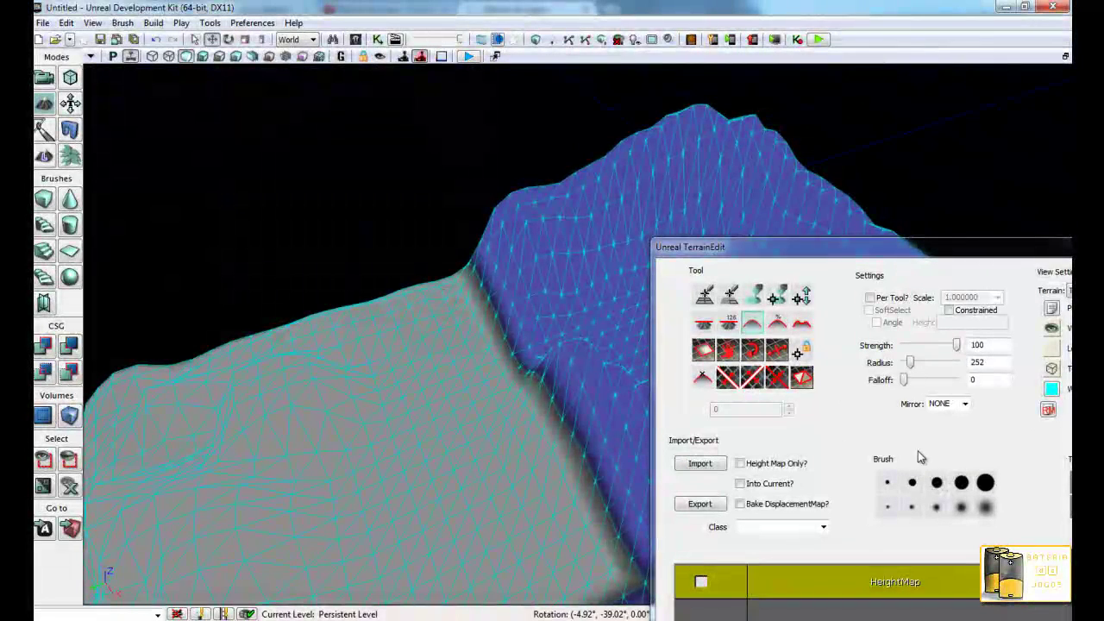
Step: With a different sculpt tool, shape the grey ridge crest into stepped ledges and sharp peaks
{"action": "left_click", "coordinate": [752, 300]}
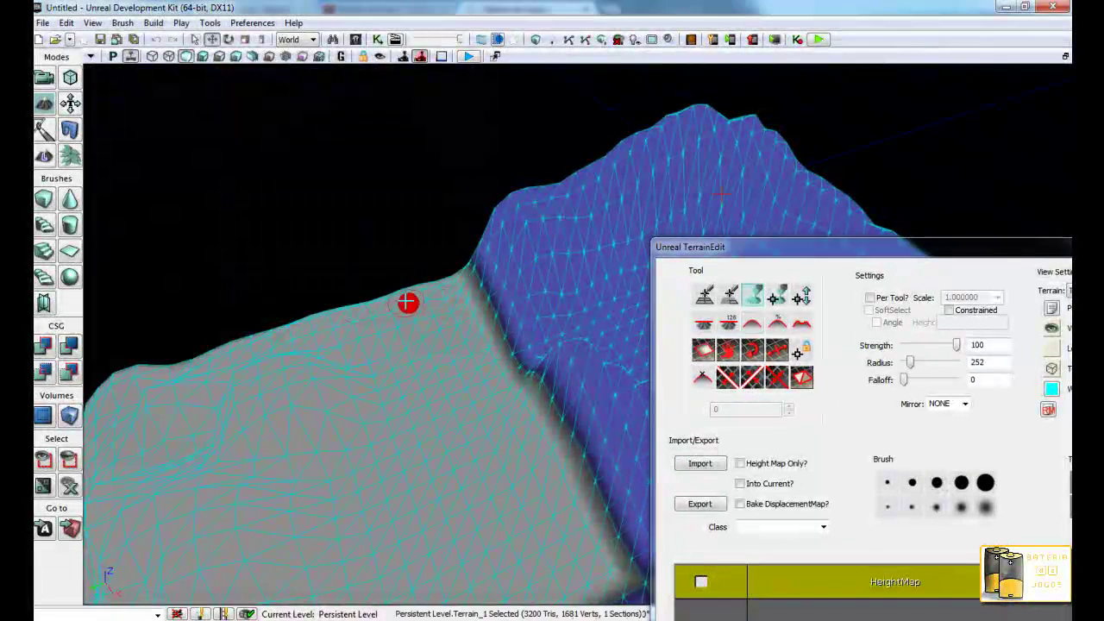
{"action": "left_click", "coordinate": [420, 287], "text": "ctrl"}
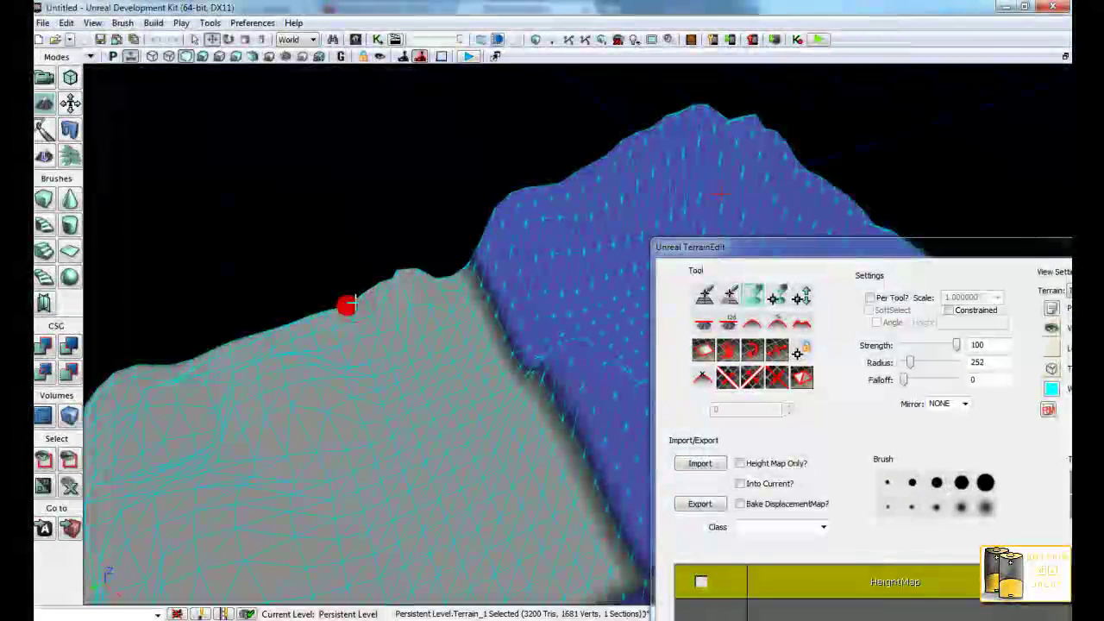
{"action": "left_click_drag", "start_coordinate": [221, 353], "coordinate": [460, 284], "text": "ctrl"}
{"action": "left_click", "coordinate": [454, 260], "text": "ctrl"}
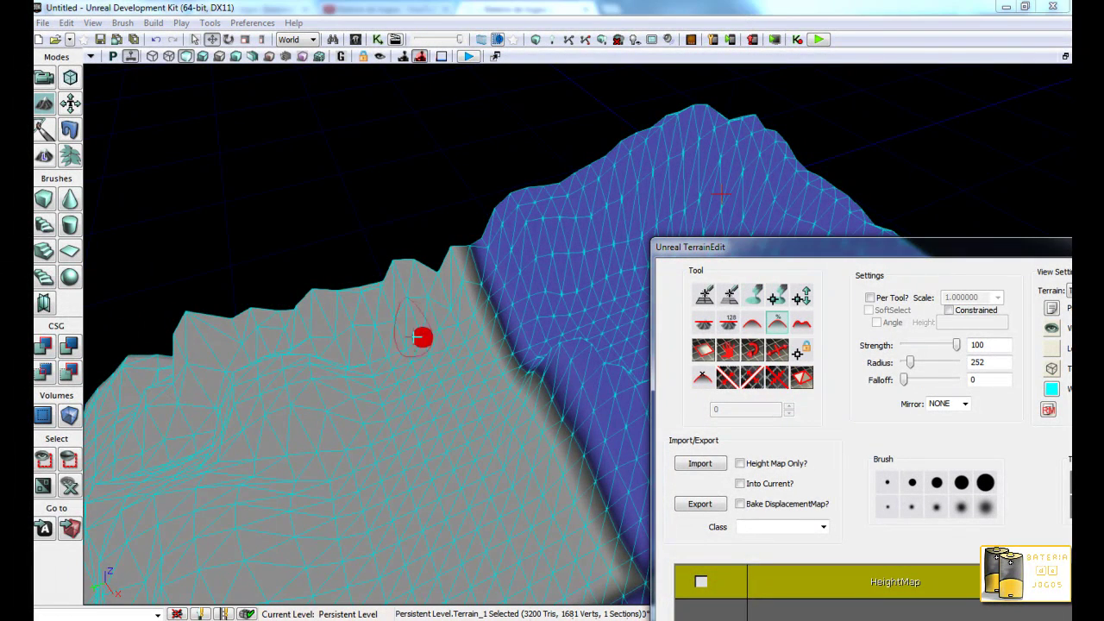
{"action": "left_click_drag", "start_coordinate": [179, 330], "coordinate": [147, 391], "text": "ctrl"}
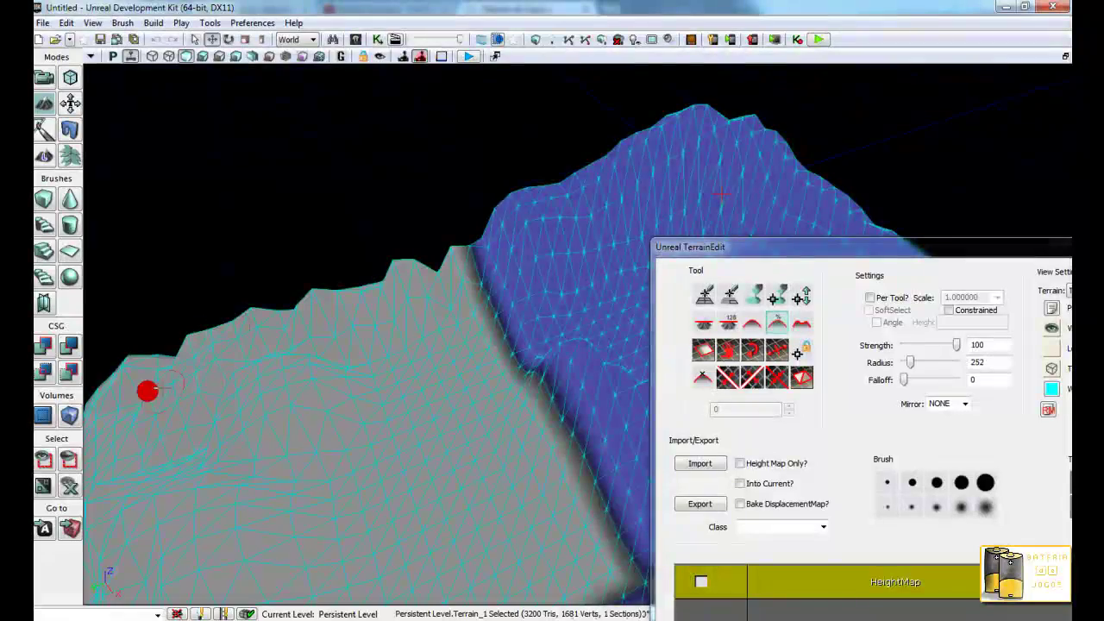
Step: Sculpt creases and rounded bumps into the blue slopes below the ridge
{"action": "mouse_move", "coordinate": [260, 395]}
{"action": "left_mouse_down"}
{"action": "mouse_move", "coordinate": [409, 538]}
{"action": "mouse_move", "coordinate": [195, 421]}
{"action": "mouse_move", "coordinate": [337, 362]}
{"action": "mouse_move", "coordinate": [412, 353]}
{"action": "left_mouse_up"}
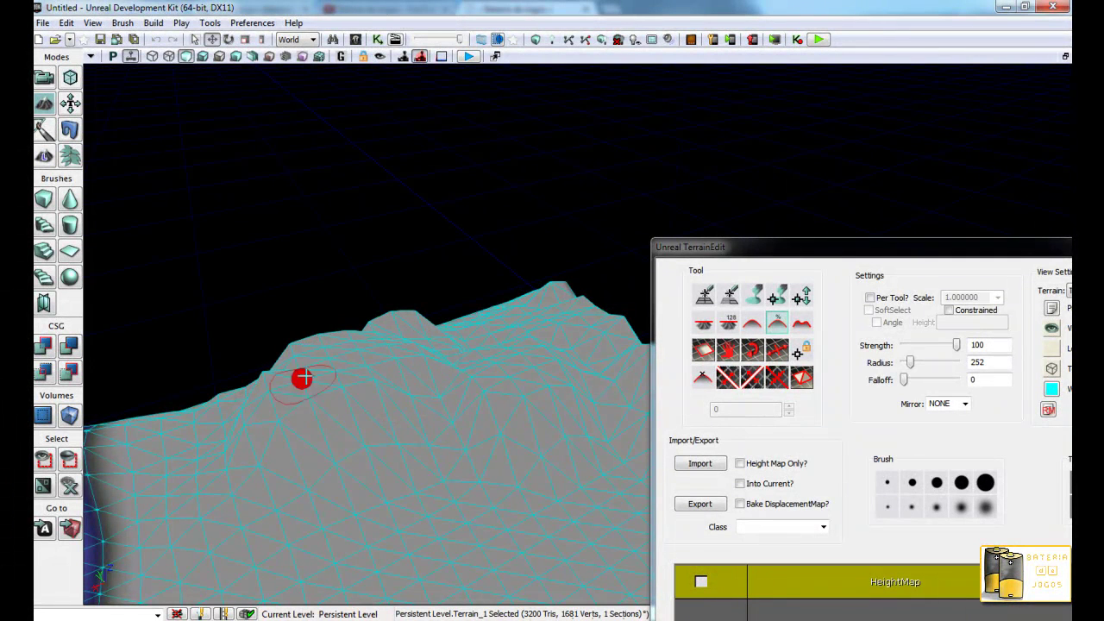
{"action": "mouse_move", "coordinate": [301, 377]}
{"action": "left_mouse_down"}
{"action": "mouse_move", "coordinate": [489, 396]}
{"action": "mouse_move", "coordinate": [532, 465]}
{"action": "mouse_move", "coordinate": [424, 249]}
{"action": "mouse_move", "coordinate": [331, 239]}
{"action": "mouse_move", "coordinate": [419, 436]}
{"action": "left_mouse_up"}
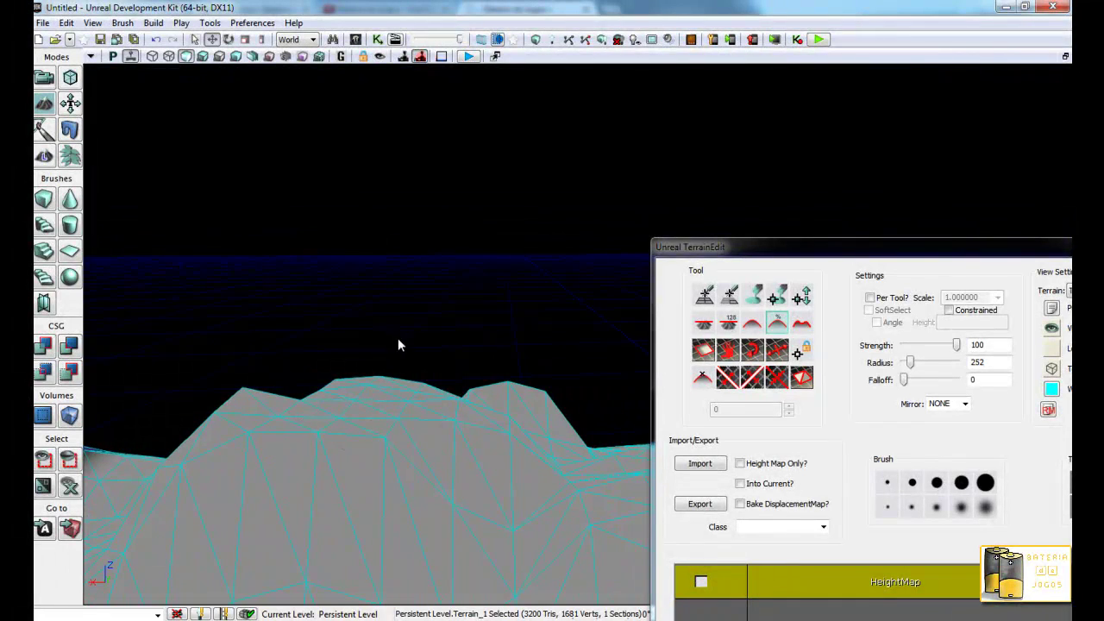
{"action": "mouse_move", "coordinate": [427, 413]}
{"action": "left_mouse_down"}
{"action": "mouse_move", "coordinate": [588, 411]}
{"action": "mouse_move", "coordinate": [443, 399]}
{"action": "mouse_move", "coordinate": [260, 433]}
{"action": "left_mouse_up"}
{"action": "mouse_move", "coordinate": [275, 498]}
{"action": "left_mouse_down"}
{"action": "mouse_move", "coordinate": [102, 485]}
{"action": "mouse_move", "coordinate": [123, 505]}
{"action": "mouse_move", "coordinate": [374, 486]}
{"action": "mouse_move", "coordinate": [333, 446]}
{"action": "left_mouse_up"}
{"action": "left_click_drag", "start_coordinate": [253, 472], "coordinate": [232, 487], "text": "ctrl"}
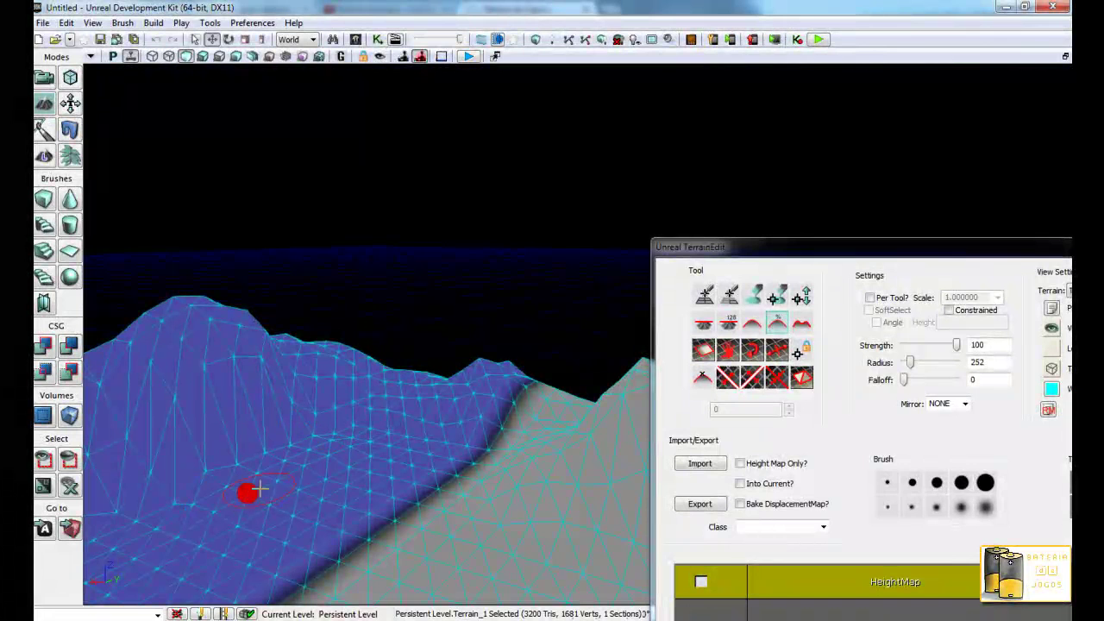
{"action": "mouse_move", "coordinate": [276, 487]}
{"action": "left_mouse_down"}
{"action": "mouse_move", "coordinate": [343, 503]}
{"action": "mouse_move", "coordinate": [409, 451]}
{"action": "mouse_move", "coordinate": [291, 474]}
{"action": "mouse_move", "coordinate": [410, 403]}
{"action": "mouse_move", "coordinate": [348, 393]}
{"action": "left_mouse_up"}
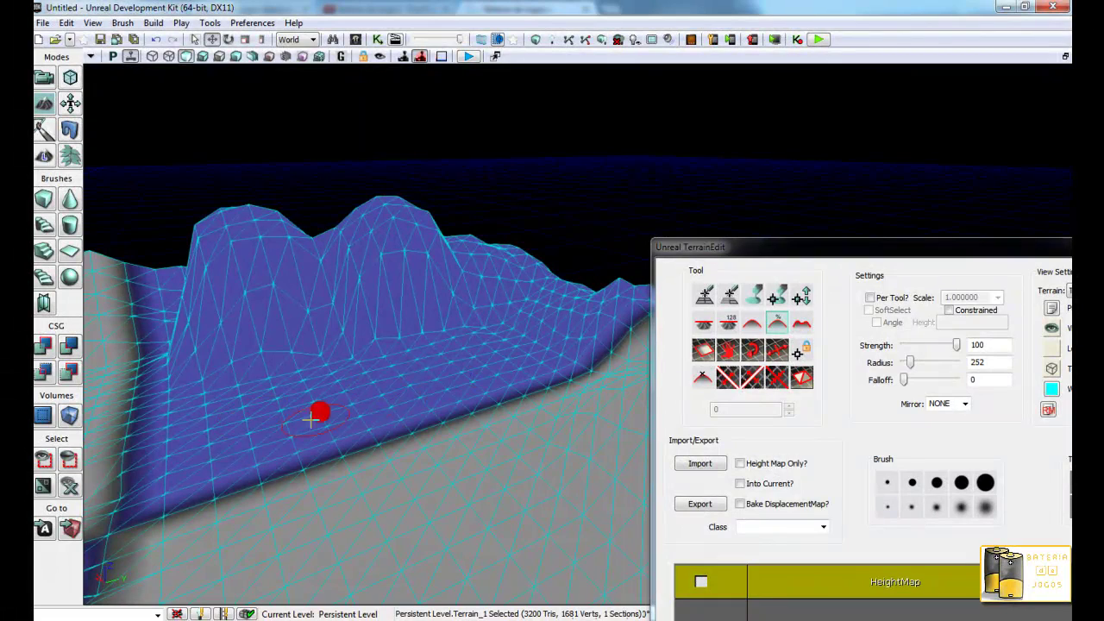
Step: Select the Noise tool and enlarge the brush radius to 589
{"action": "left_click", "coordinate": [802, 325]}
{"action": "mouse_move", "coordinate": [320, 353]}
{"action": "left_mouse_down"}
{"action": "mouse_move", "coordinate": [340, 317]}
{"action": "mouse_move", "coordinate": [525, 411]}
{"action": "left_mouse_up"}
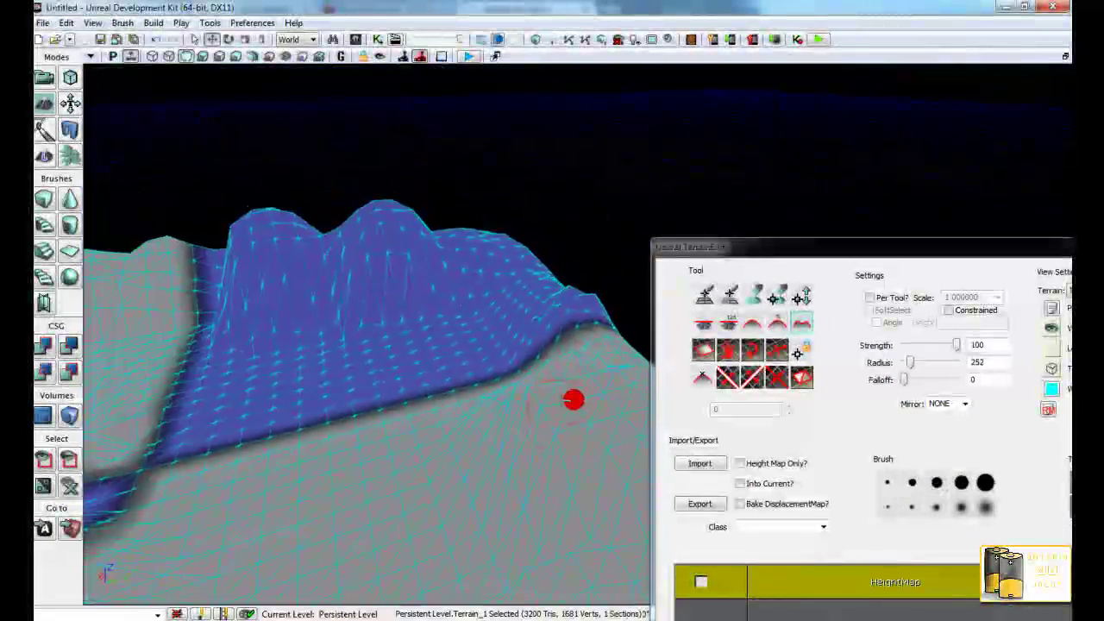
{"action": "left_click_drag", "start_coordinate": [525, 410], "coordinate": [559, 336]}
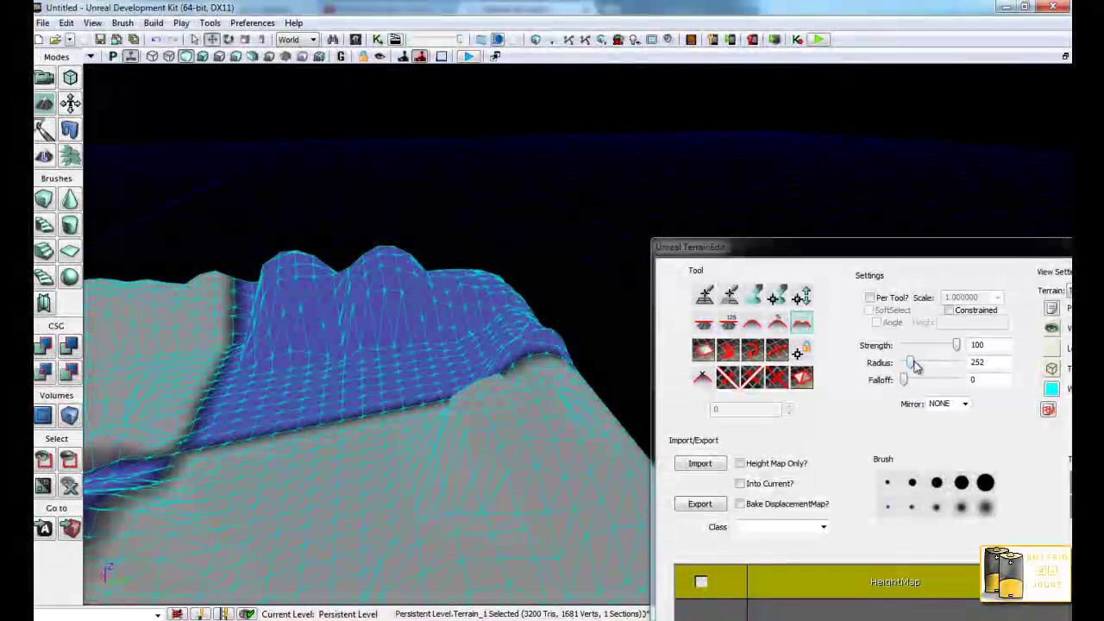
{"action": "left_click_drag", "start_coordinate": [910, 363], "coordinate": [923, 364]}
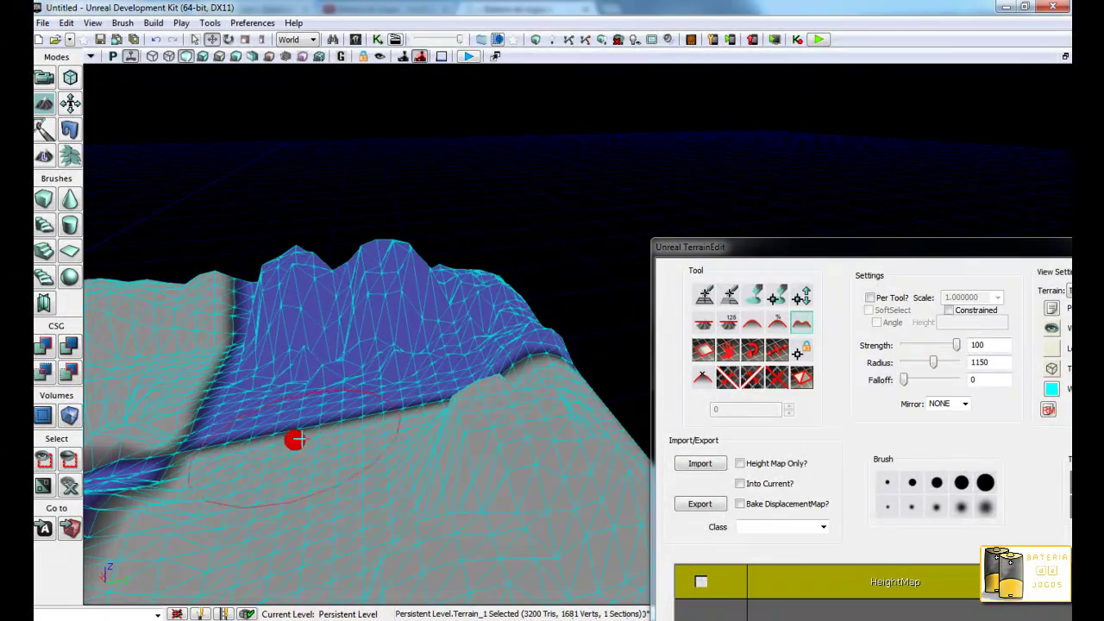
{"action": "left_click_drag", "start_coordinate": [474, 454], "coordinate": [621, 371]}
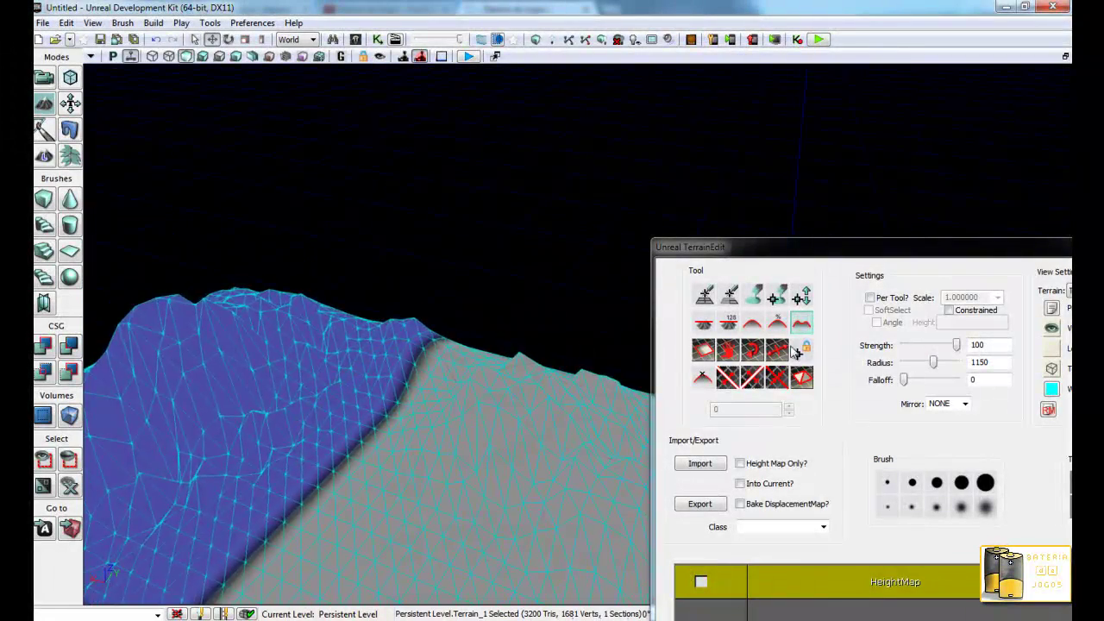
Step: Carve a broad sunken hollow with raised rims into the blue terrain
{"action": "left_click", "coordinate": [752, 325]}
{"action": "left_click_drag", "start_coordinate": [429, 423], "coordinate": [296, 451]}
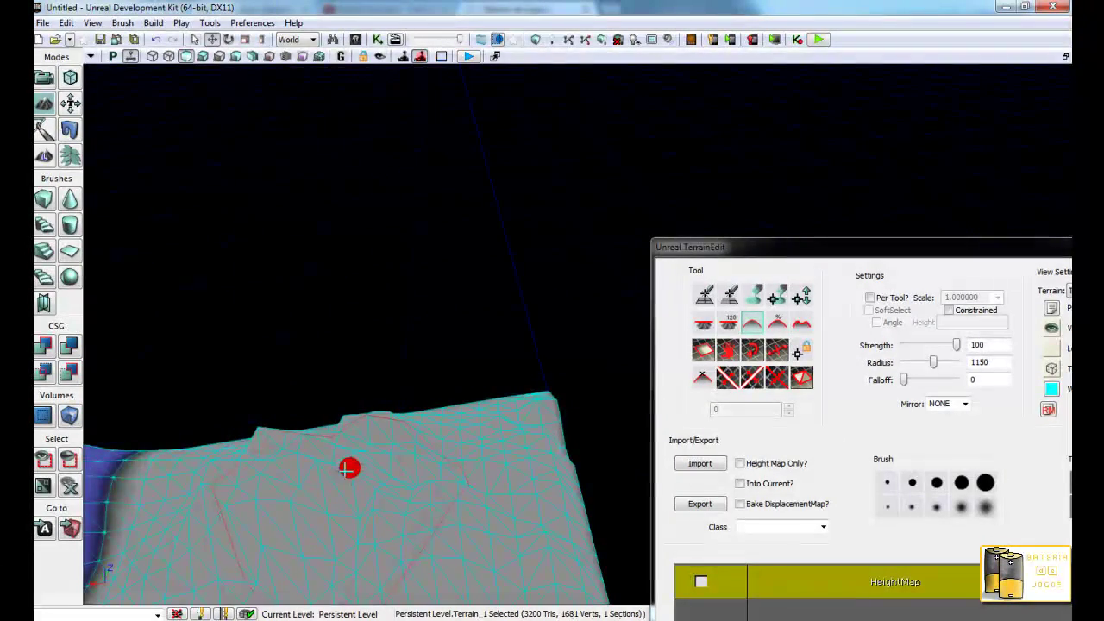
{"action": "mouse_move", "coordinate": [411, 485]}
{"action": "left_mouse_down"}
{"action": "mouse_move", "coordinate": [181, 399]}
{"action": "mouse_move", "coordinate": [86, 388]}
{"action": "mouse_move", "coordinate": [433, 423]}
{"action": "left_mouse_up"}
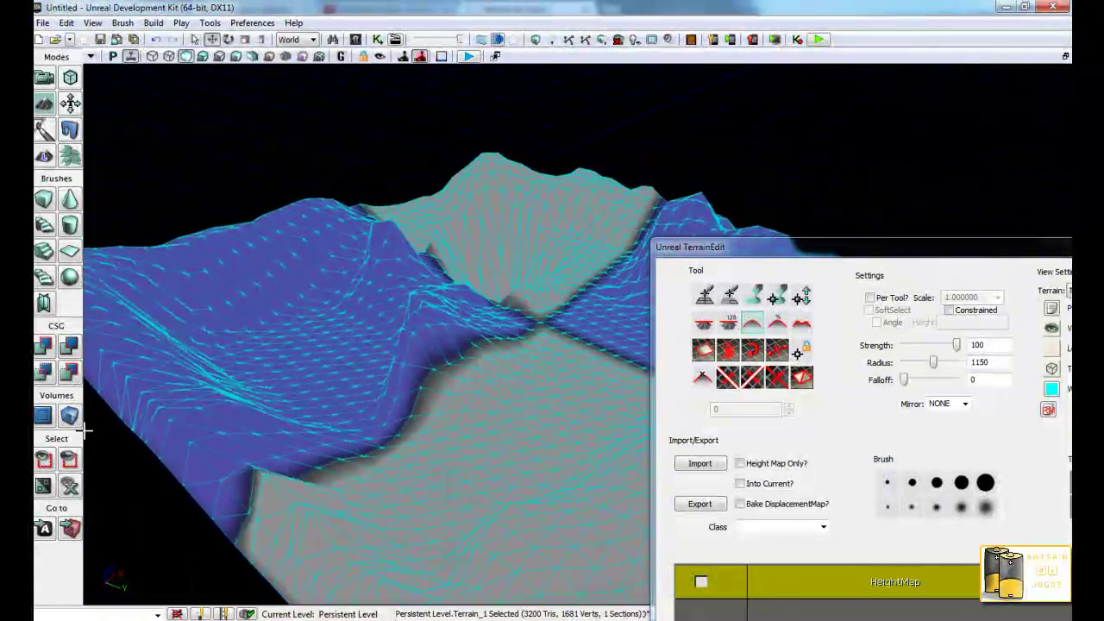
{"action": "left_click", "coordinate": [777, 330]}
{"action": "left_click", "coordinate": [327, 445]}
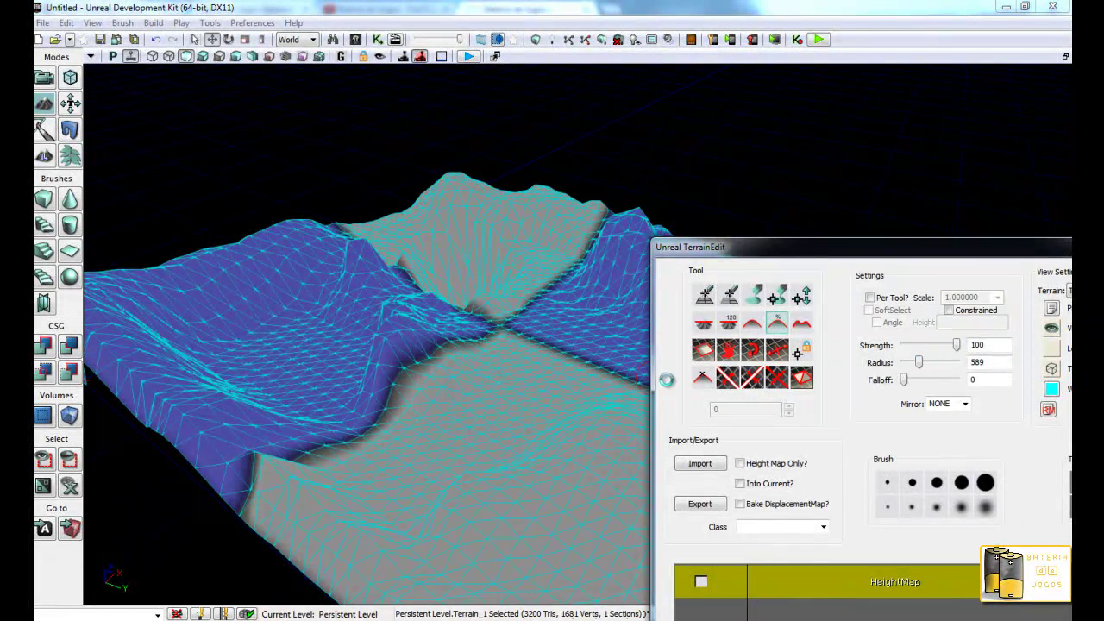
{"action": "left_click_drag", "start_coordinate": [372, 396], "coordinate": [347, 403], "text": "ctrl"}
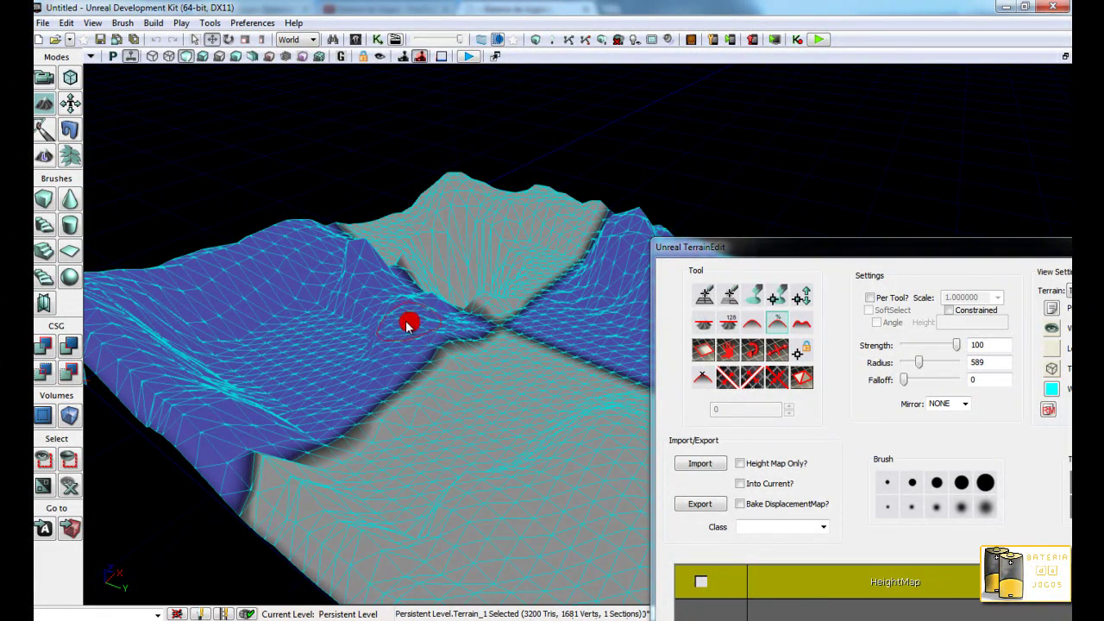
{"action": "mouse_move", "coordinate": [326, 360]}
{"action": "left_mouse_down", "text": "ctrl"}
{"action": "mouse_move", "coordinate": [266, 343]}
{"action": "mouse_move", "coordinate": [337, 418]}
{"action": "left_mouse_up", "text": "ctrl"}
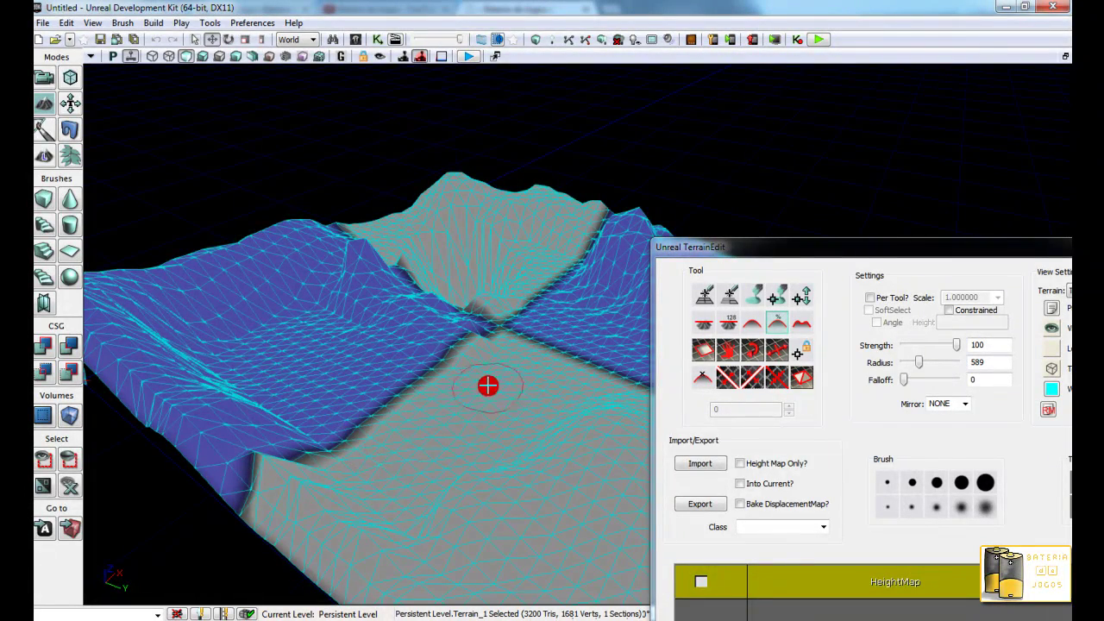
{"action": "mouse_move", "coordinate": [419, 447]}
{"action": "right_mouse_down"}
{"action": "mouse_move", "coordinate": [480, 375]}
{"action": "mouse_move", "coordinate": [523, 350]}
{"action": "mouse_move", "coordinate": [488, 374]}
{"action": "mouse_move", "coordinate": [488, 358]}
{"action": "right_mouse_up"}
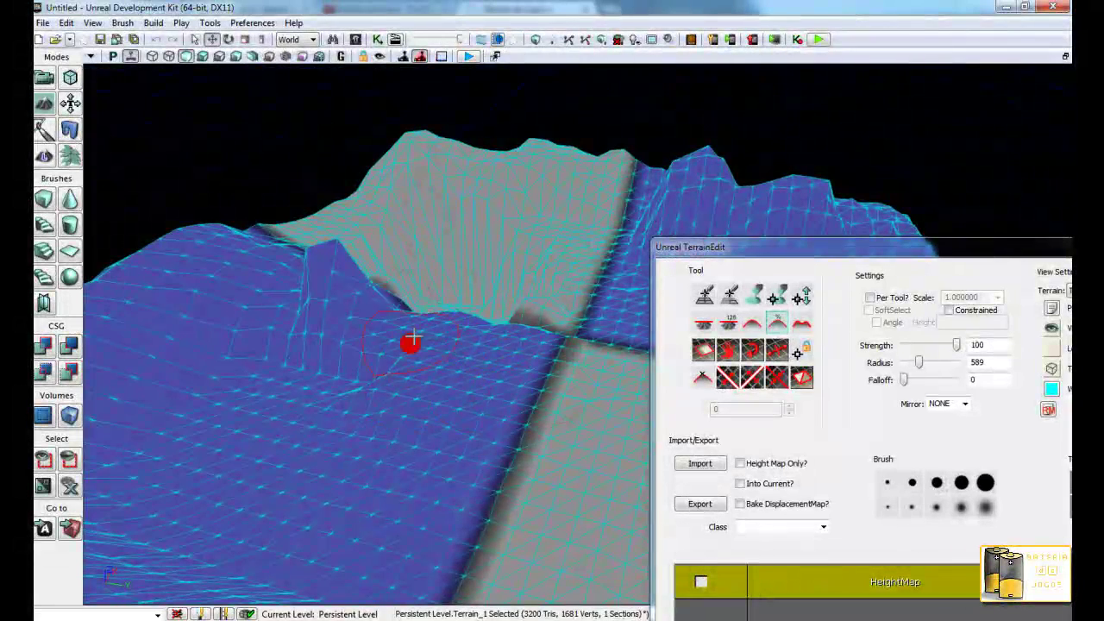
{"action": "mouse_move", "coordinate": [297, 466]}
{"action": "right_mouse_down"}
{"action": "mouse_move", "coordinate": [370, 436]}
{"action": "mouse_move", "coordinate": [434, 370]}
{"action": "mouse_move", "coordinate": [368, 362]}
{"action": "mouse_move", "coordinate": [296, 328]}
{"action": "mouse_move", "coordinate": [195, 333]}
{"action": "right_mouse_up"}
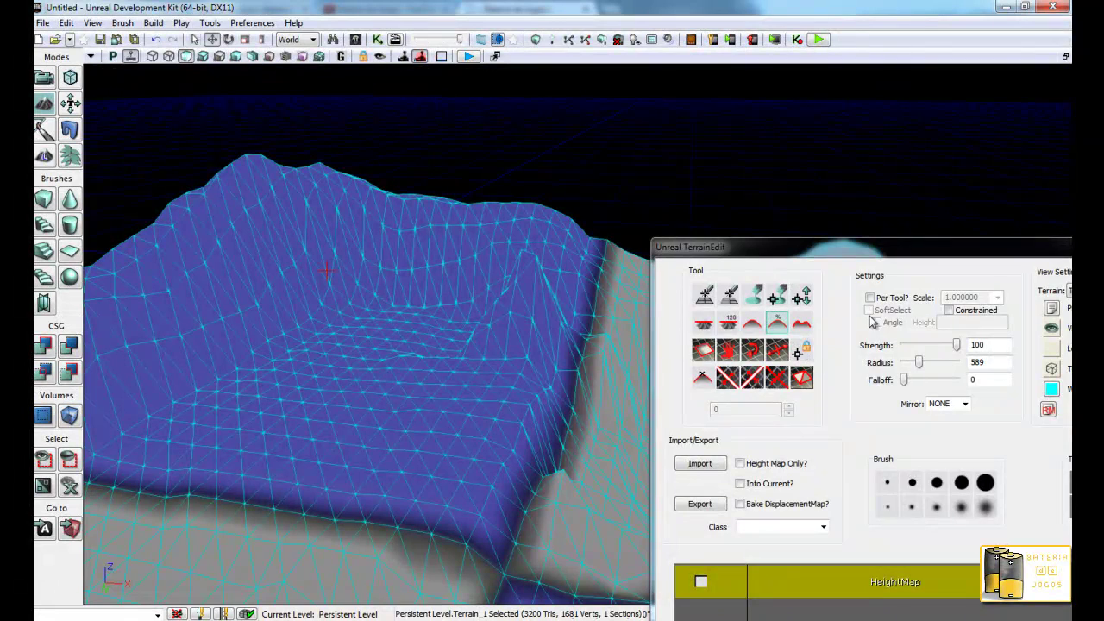
{"action": "left_click_drag", "start_coordinate": [898, 270], "coordinate": [647, 209]}
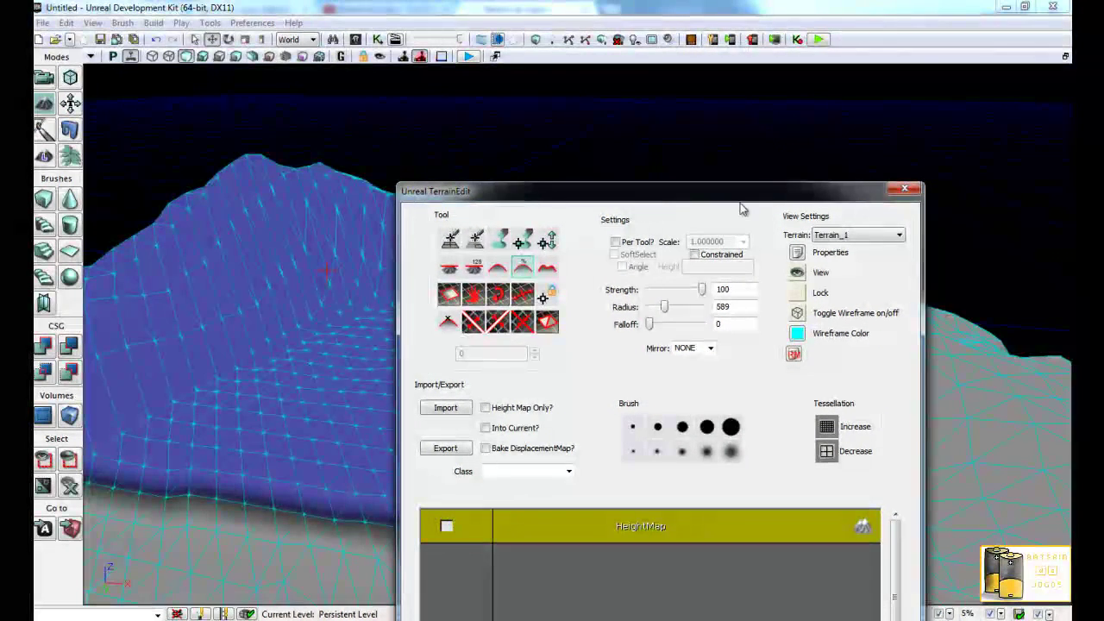
Step: Move the TerrainEdit window aside to inspect the sunken basin, then recentre it on screen
{"action": "left_click_drag", "start_coordinate": [690, 206], "coordinate": [930, 163]}
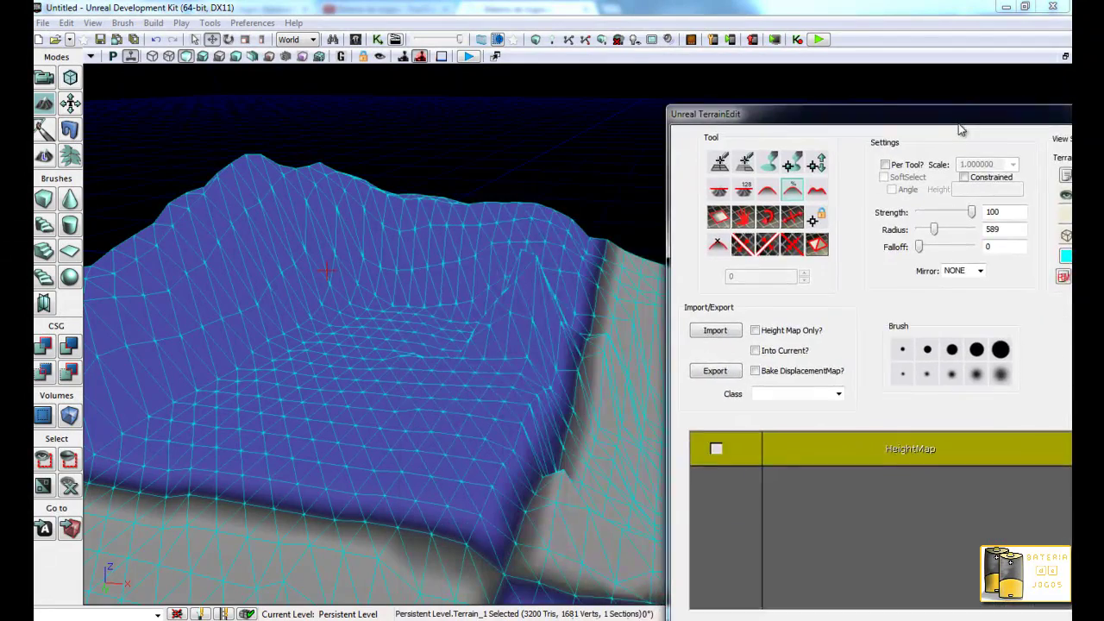
{"action": "mouse_move", "coordinate": [512, 349]}
{"action": "left_mouse_down"}
{"action": "mouse_move", "coordinate": [515, 412]}
{"action": "mouse_move", "coordinate": [483, 427]}
{"action": "mouse_move", "coordinate": [505, 406]}
{"action": "left_mouse_up"}
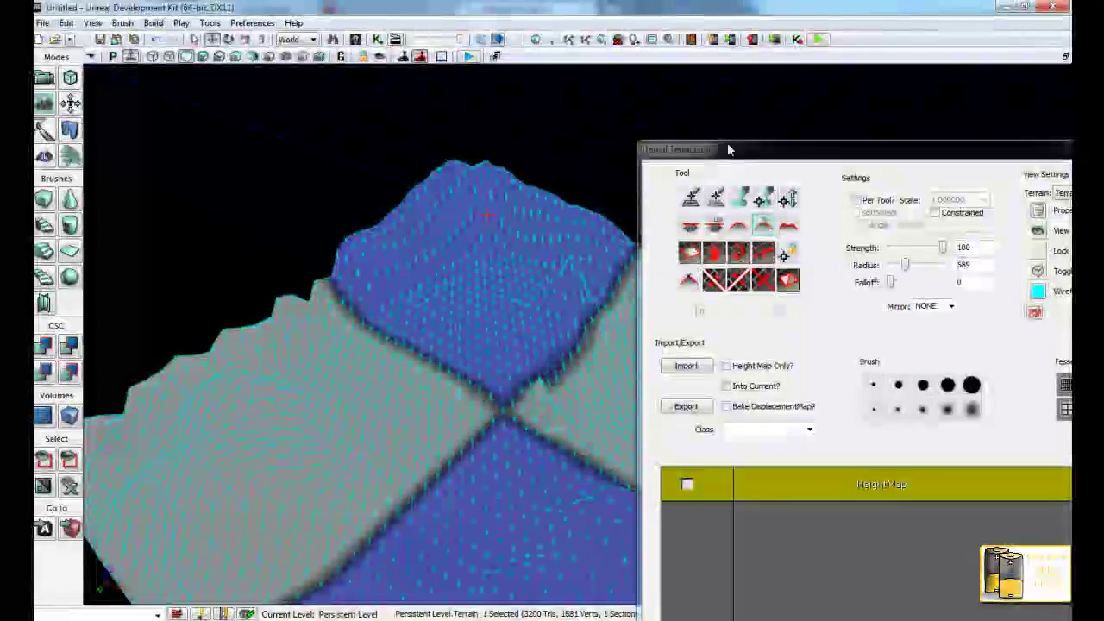
{"action": "mouse_move", "coordinate": [732, 150]}
{"action": "left_mouse_down"}
{"action": "mouse_move", "coordinate": [520, 135]}
{"action": "mouse_move", "coordinate": [526, 124]}
{"action": "left_mouse_up"}
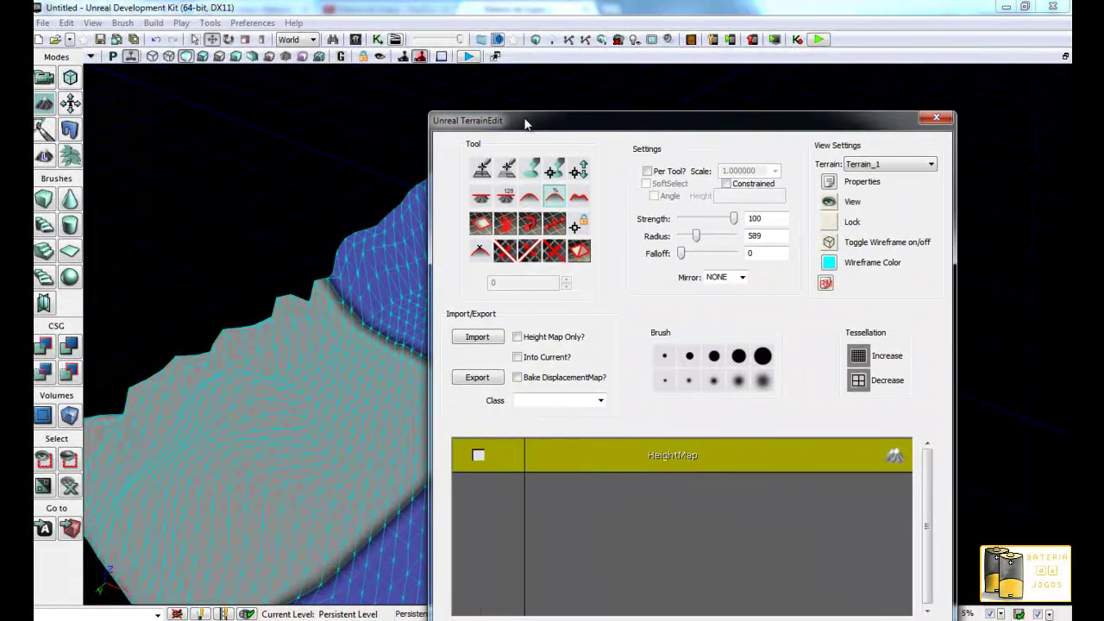